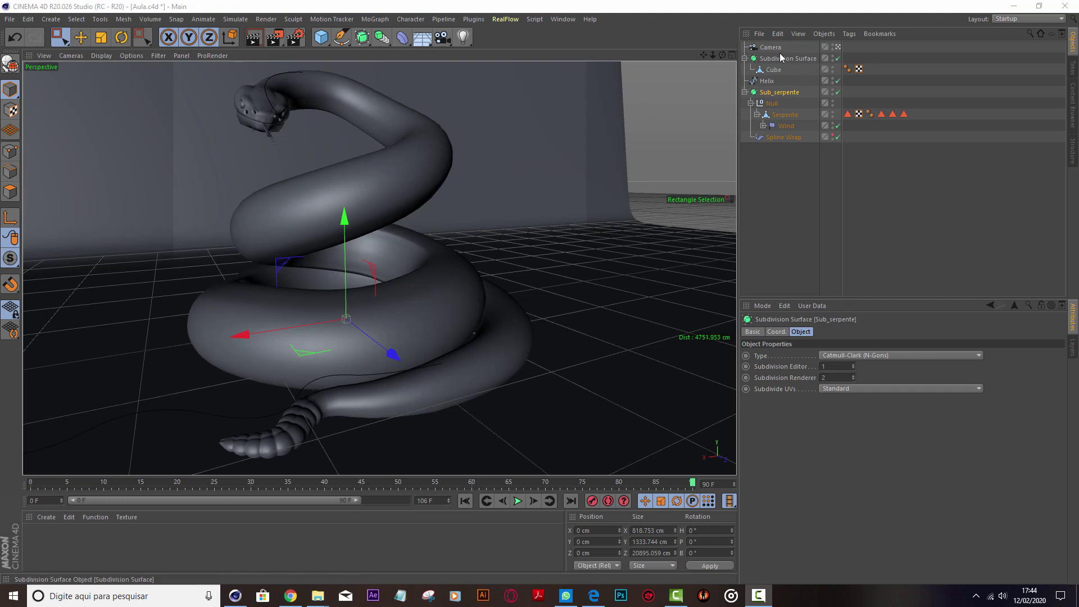
# Collapse the Subdivision Surface and Sub_serpente hierarchies and orbit out to see the camera and snake.
pyautogui.click(744, 58)
pyautogui.click(744, 81)
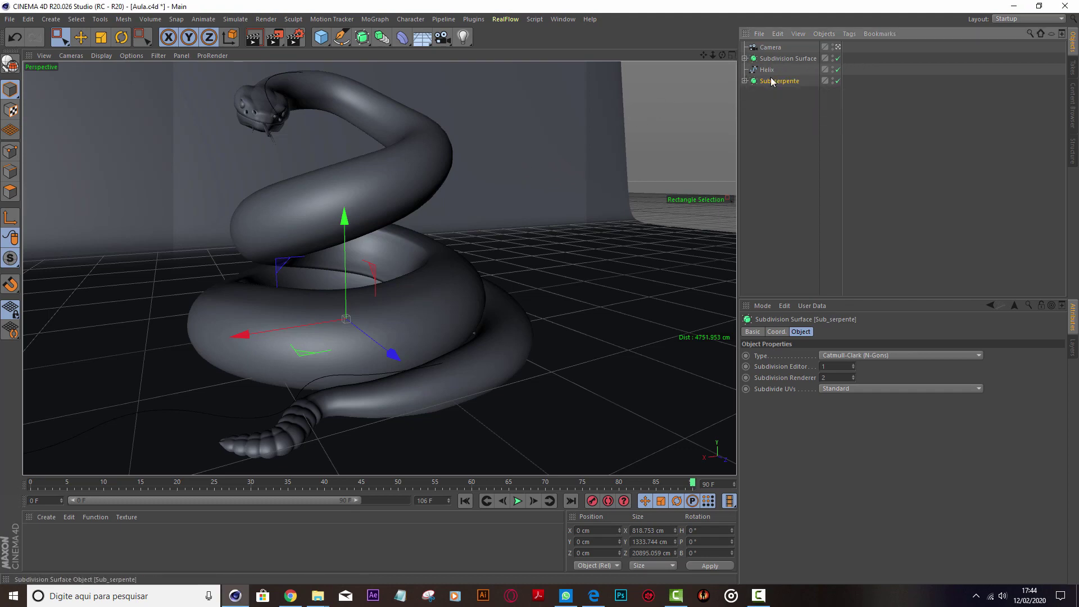
pyautogui.click(838, 47)
pyautogui.moveTo(692, 85)
pyautogui.keyDown('alt'); pyautogui.mouseDown()
pyautogui.moveTo(412, 158)
pyautogui.moveTo(382, 193)
pyautogui.moveTo(332, 195)
pyautogui.moveTo(513, 181)
pyautogui.moveTo(463, 159)
pyautogui.moveTo(428, 180)
pyautogui.mouseUp(); pyautogui.keyUp('alt')
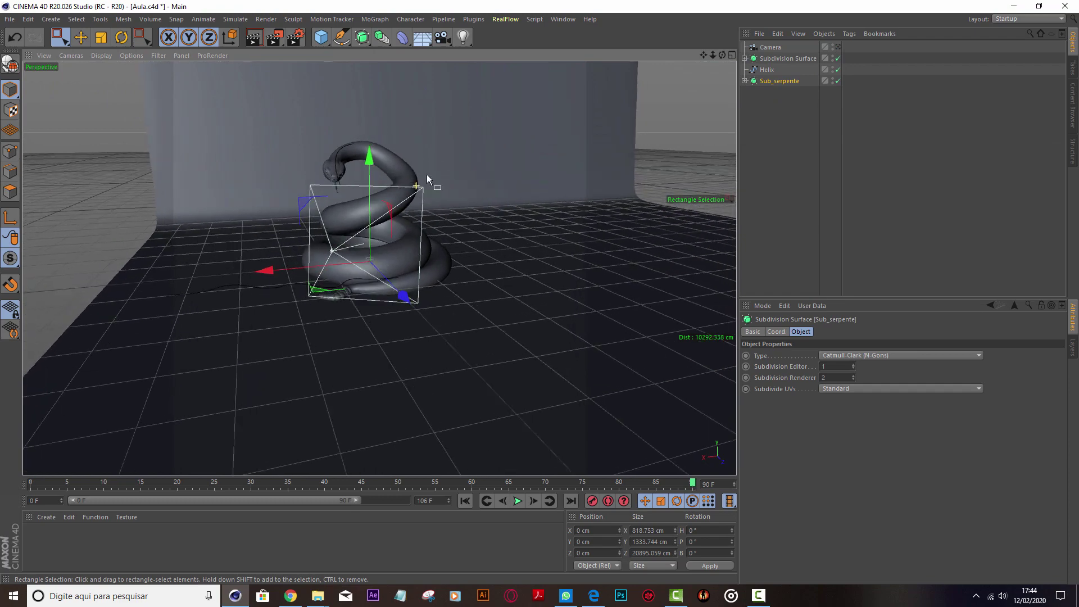
pyautogui.moveTo(429, 181)
pyautogui.keyDown('alt'); pyautogui.mouseDown(button='right')
pyautogui.moveTo(484, 152)
pyautogui.moveTo(453, 168)
pyautogui.mouseUp(button='right'); pyautogui.keyUp('alt')
pyautogui.keyDown('alt'); pyautogui.moveTo(454, 167); pyautogui.dragTo(517, 170); pyautogui.keyUp('alt')
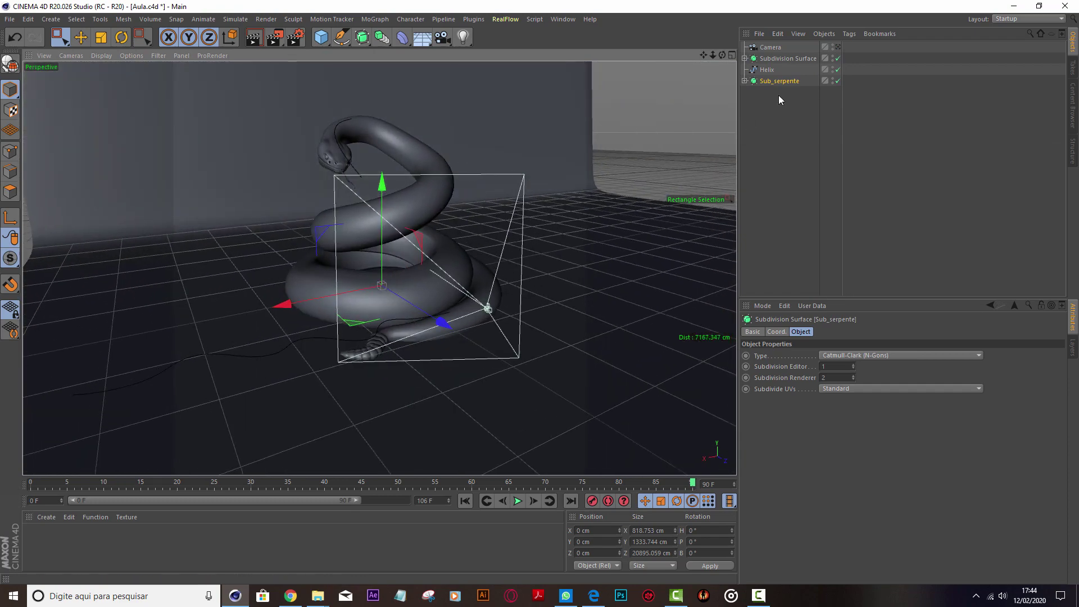
# Select the Camera, frame it in the viewport, then return to the camera's own view.
pyautogui.click(771, 47)
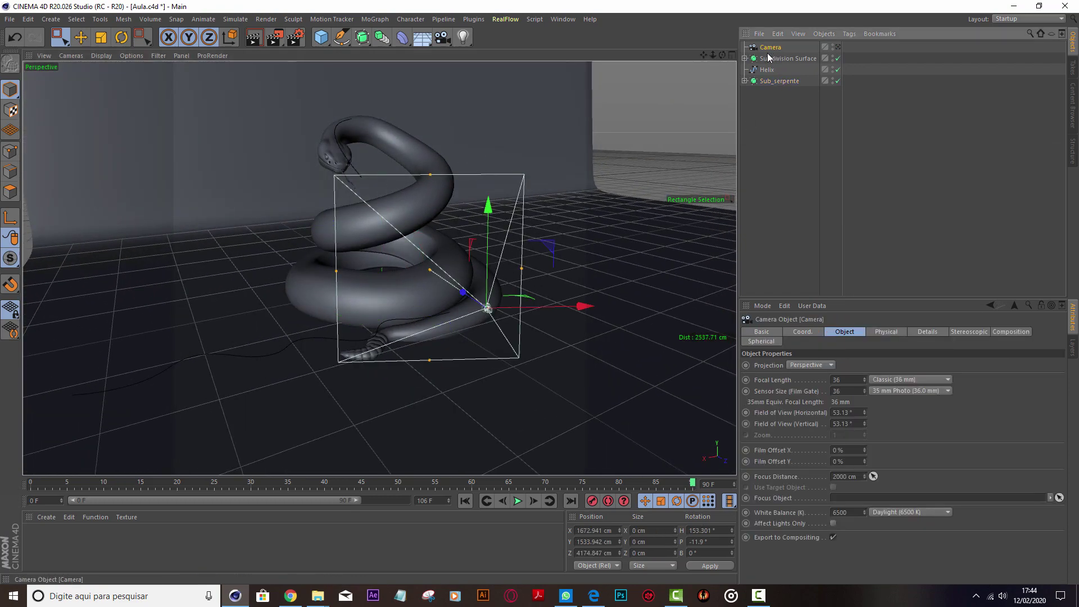
pyautogui.press('o')
pyautogui.hotkey('ctrl', 'shift', 'z')
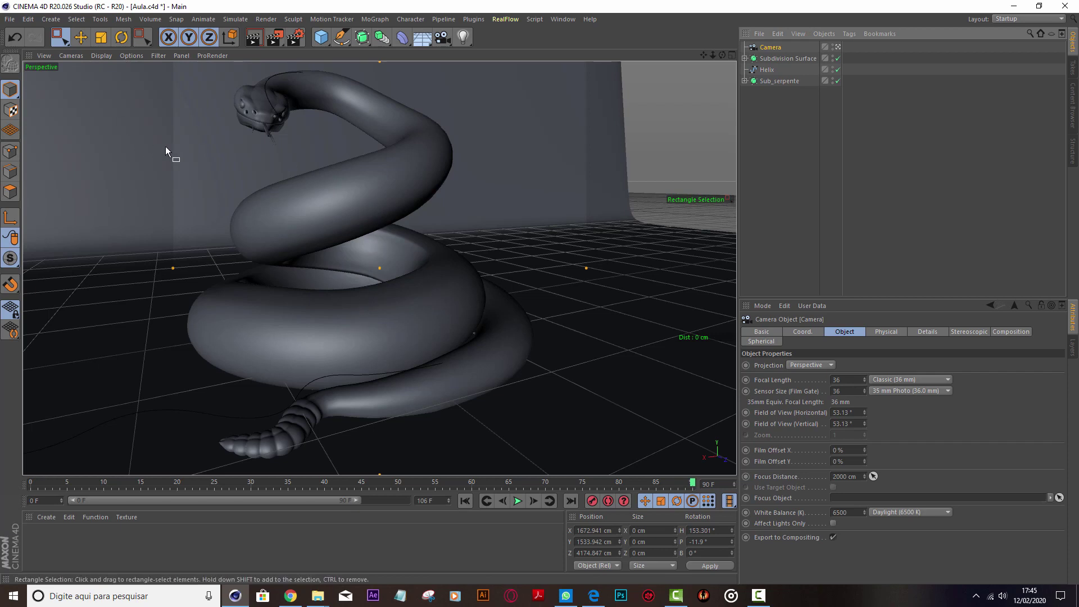
# Create a new material, Mat, and apply it to the Cube backdrop.
pyautogui.doubleClick(46, 545)
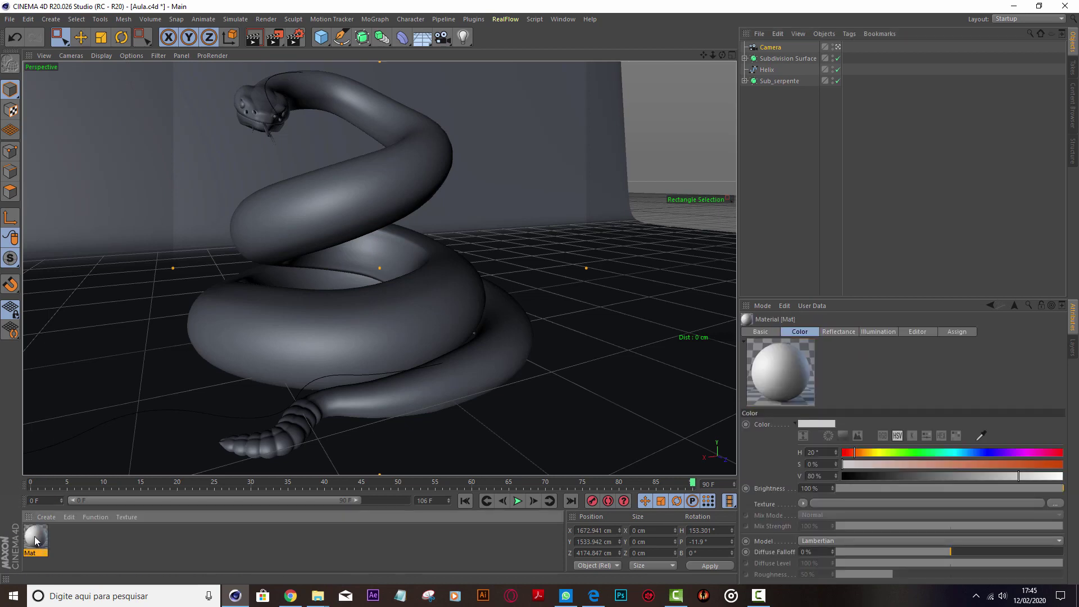
pyautogui.moveTo(34, 536); pyautogui.dragTo(216, 406)
pyautogui.moveTo(205, 198); pyautogui.dragTo(205, 218)
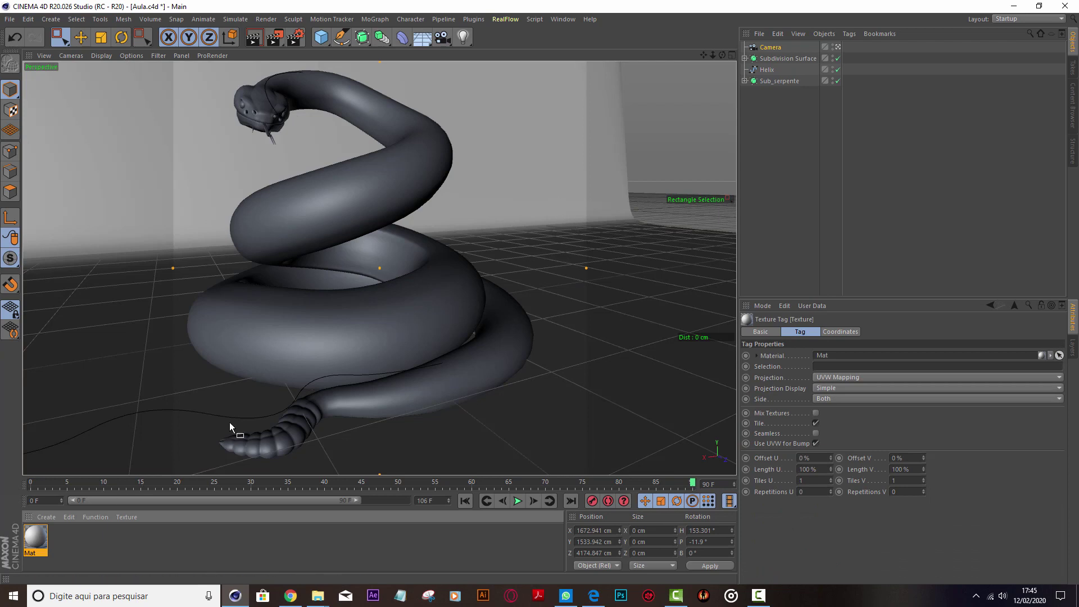
pyautogui.click(744, 58)
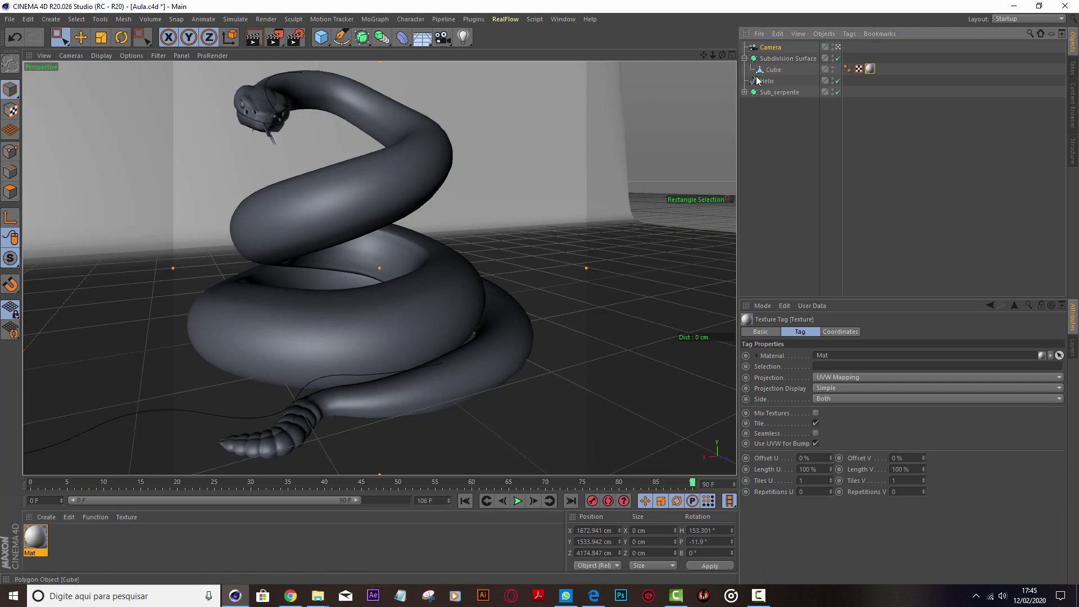
# Make Mat orange with 63% colour saturation and reduce its specular width to 30%.
pyautogui.doubleClick(36, 540)
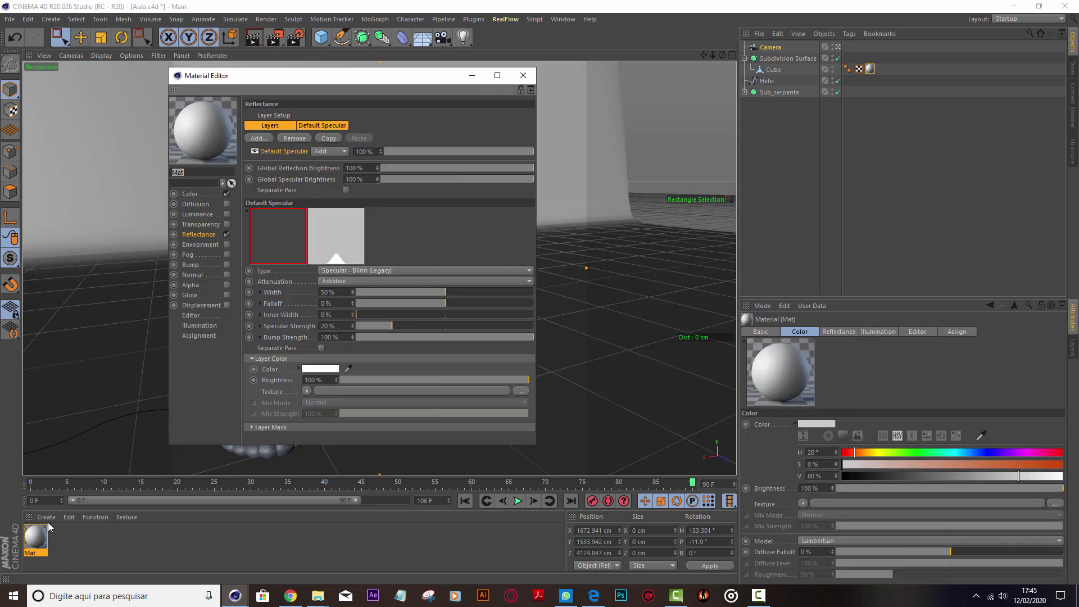
pyautogui.click(230, 193)
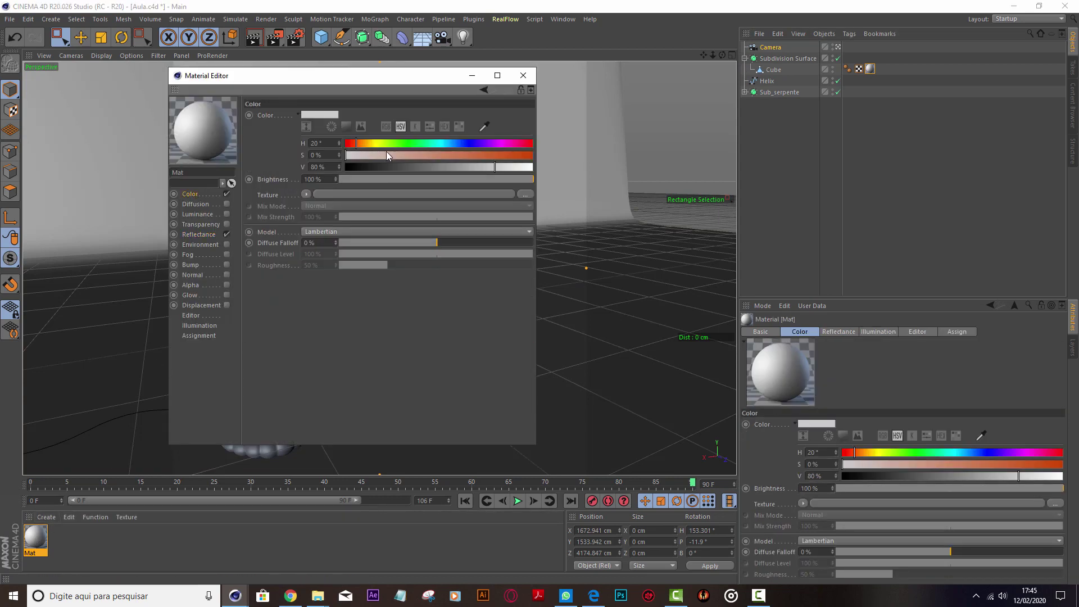
pyautogui.moveTo(445, 155); pyautogui.dragTo(463, 155)
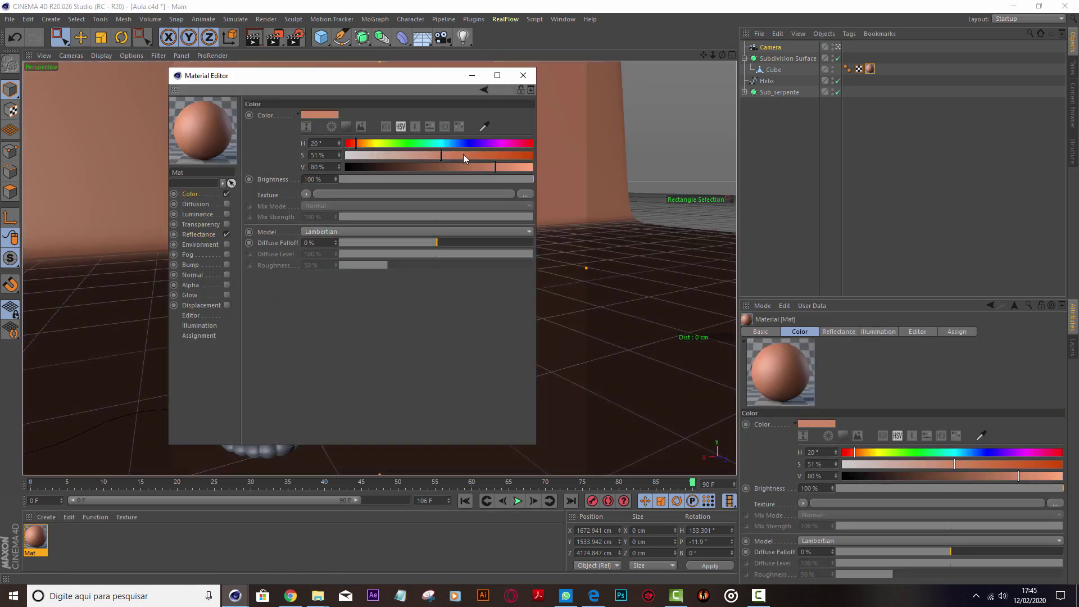
pyautogui.click(200, 235)
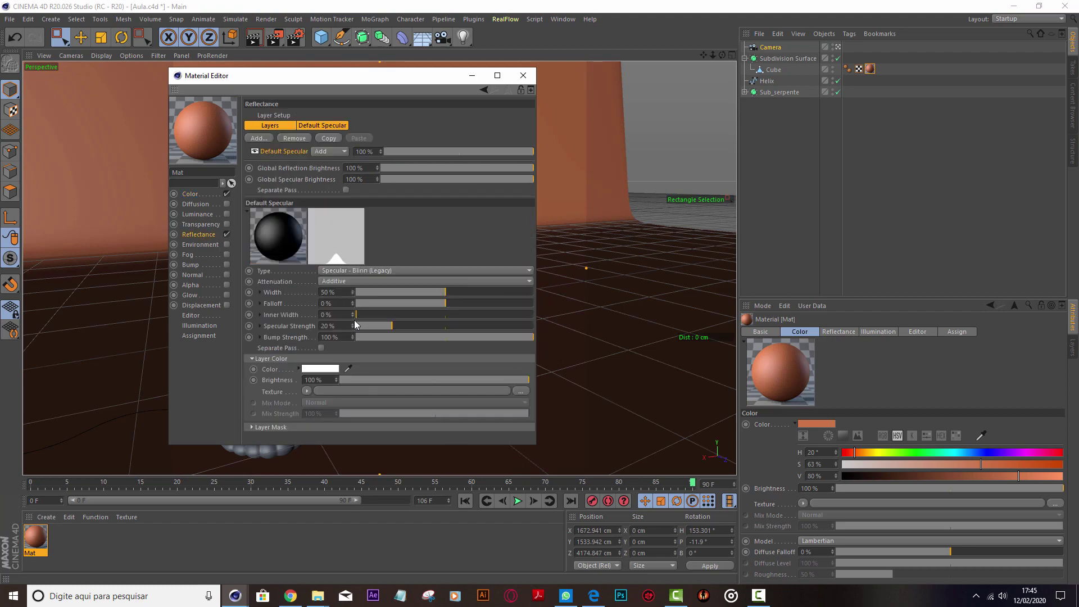
pyautogui.doubleClick(328, 292)
pyautogui.write('2')
pyautogui.write('0')
pyautogui.press('Return')
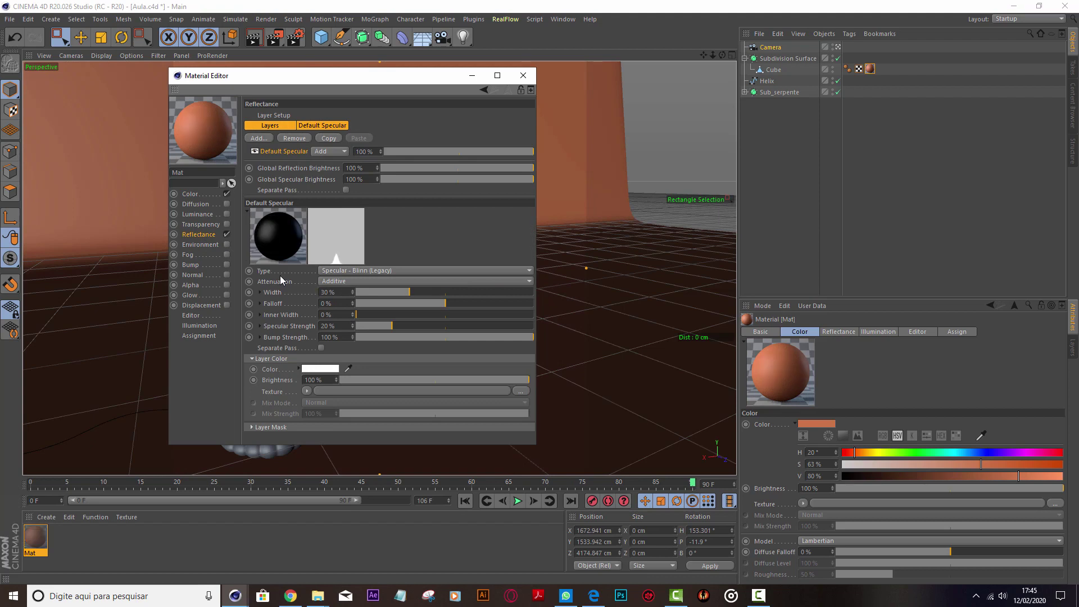
pyautogui.click(523, 76)
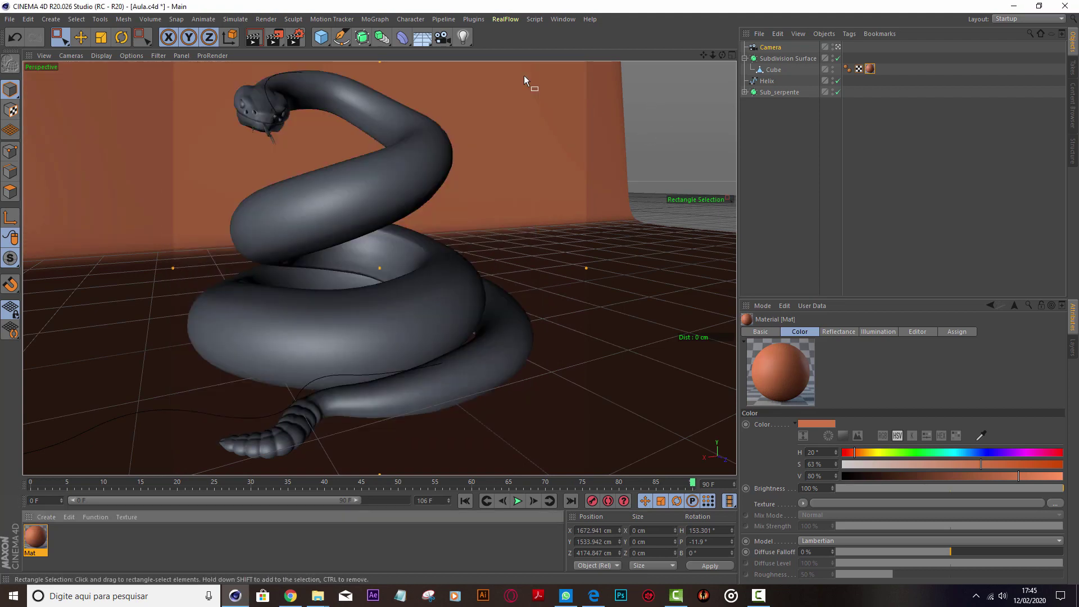
# Create Mat.1 with its Color channel disabled and Luminance enabled.
pyautogui.doubleClick(72, 534)
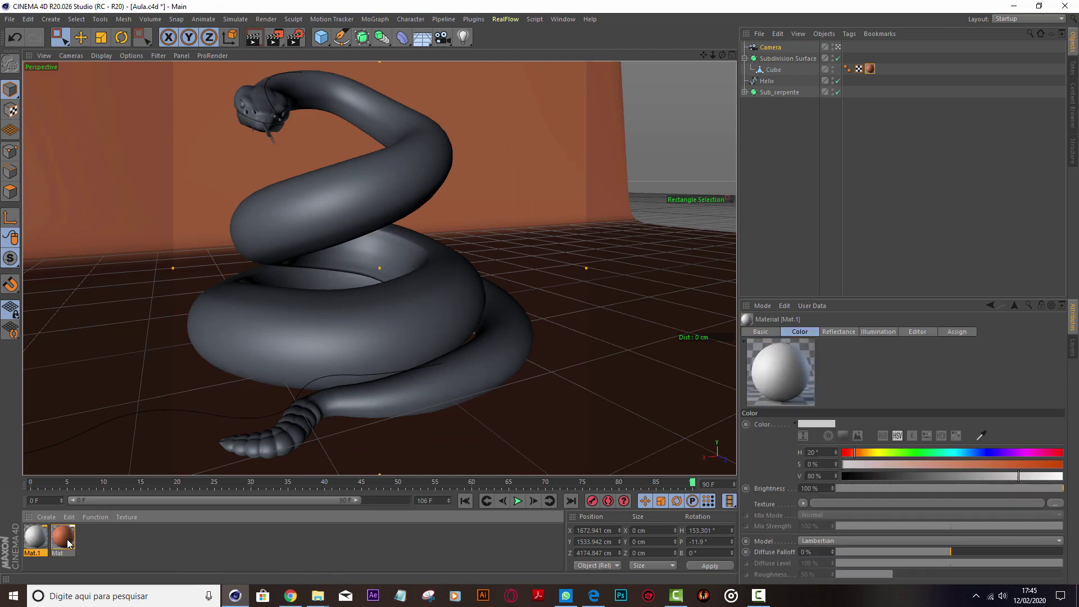
pyautogui.doubleClick(34, 538)
pyautogui.moveTo(319, 76)
pyautogui.mouseDown()
pyautogui.moveTo(604, 110)
pyautogui.moveTo(725, 108)
pyautogui.mouseUp()
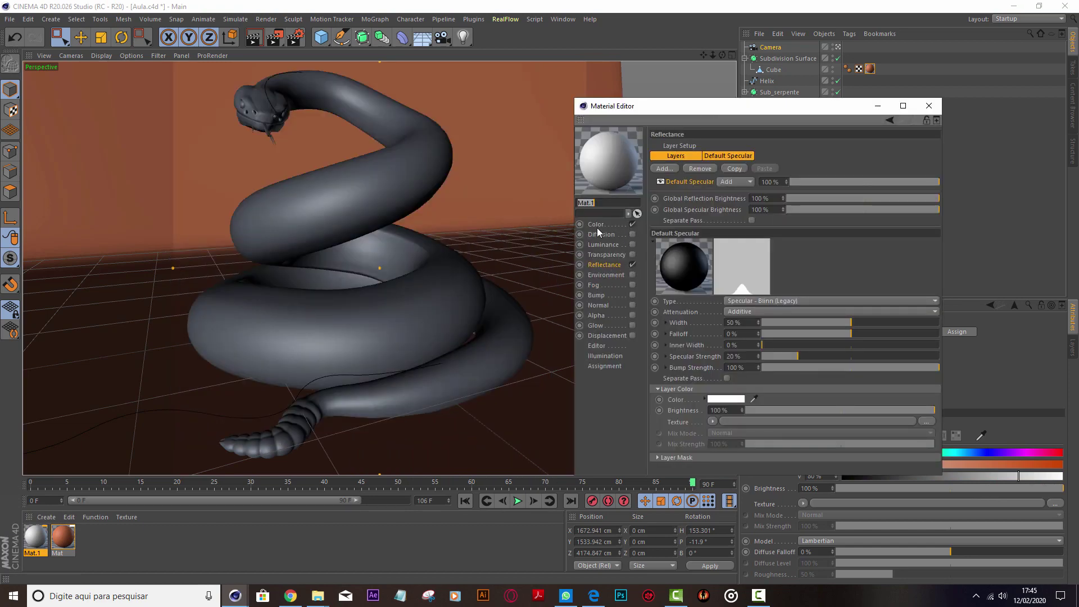
pyautogui.click(632, 224)
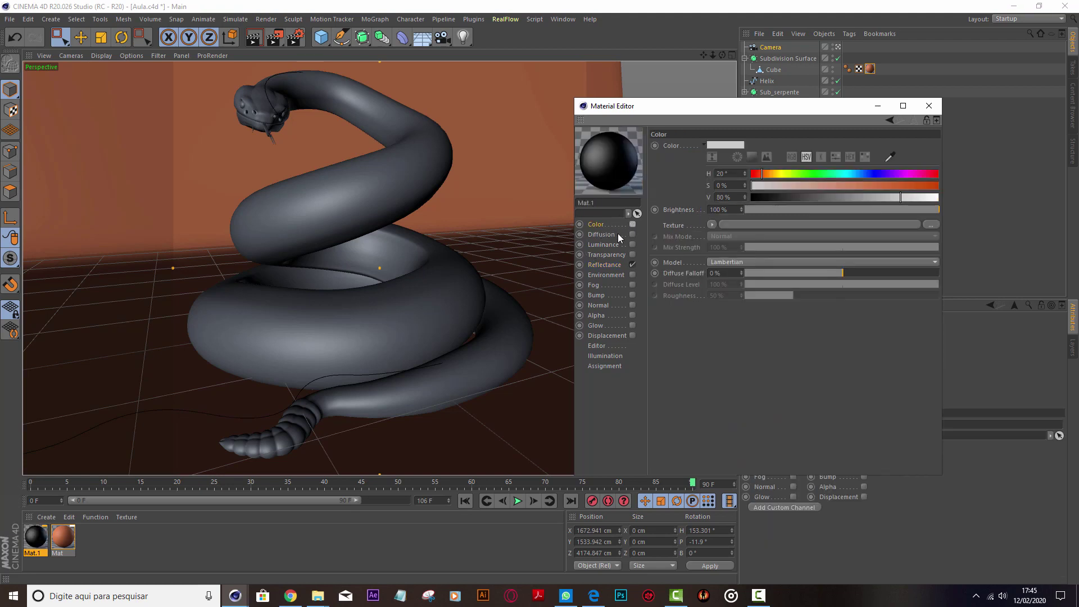
pyautogui.click(602, 244)
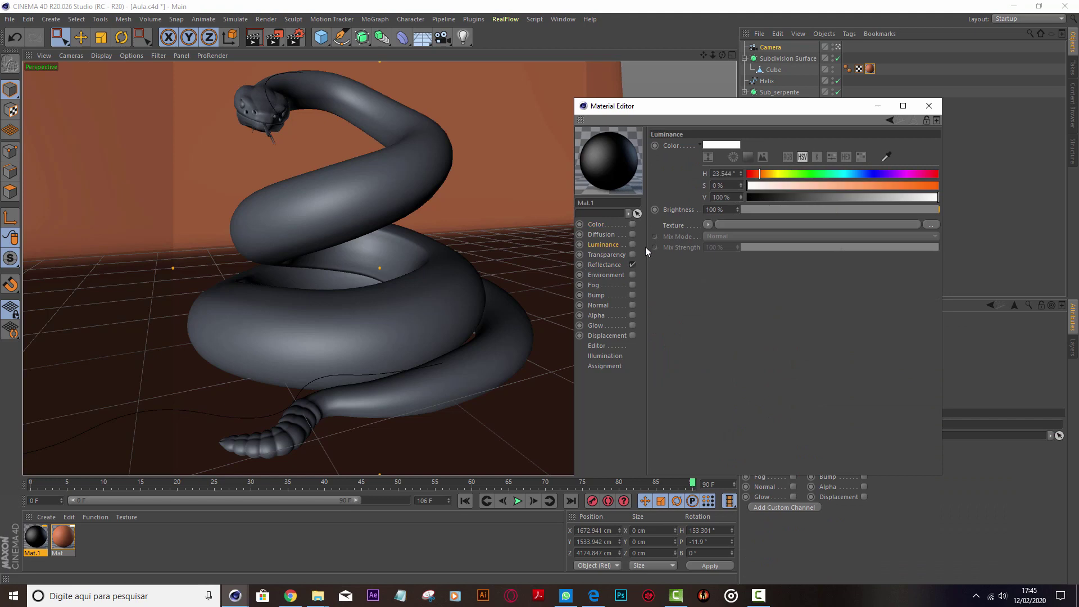
# Use Subsurface Scattering as Mat.1's Luminance texture and apply Mat.1 to the snake.
pyautogui.click(707, 224)
pyautogui.moveTo(737, 430)
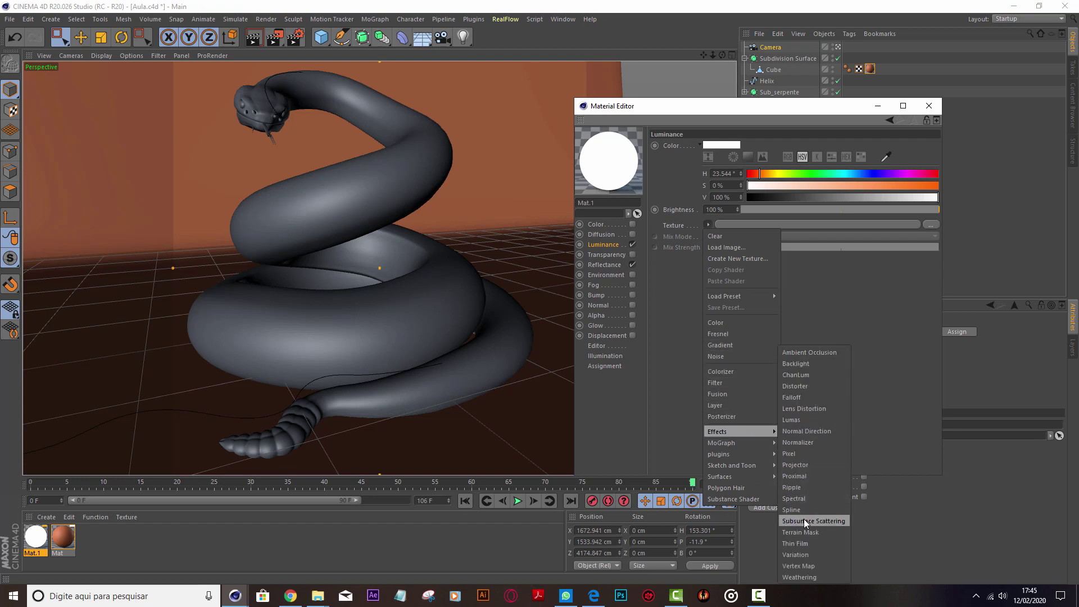
pyautogui.click(824, 521)
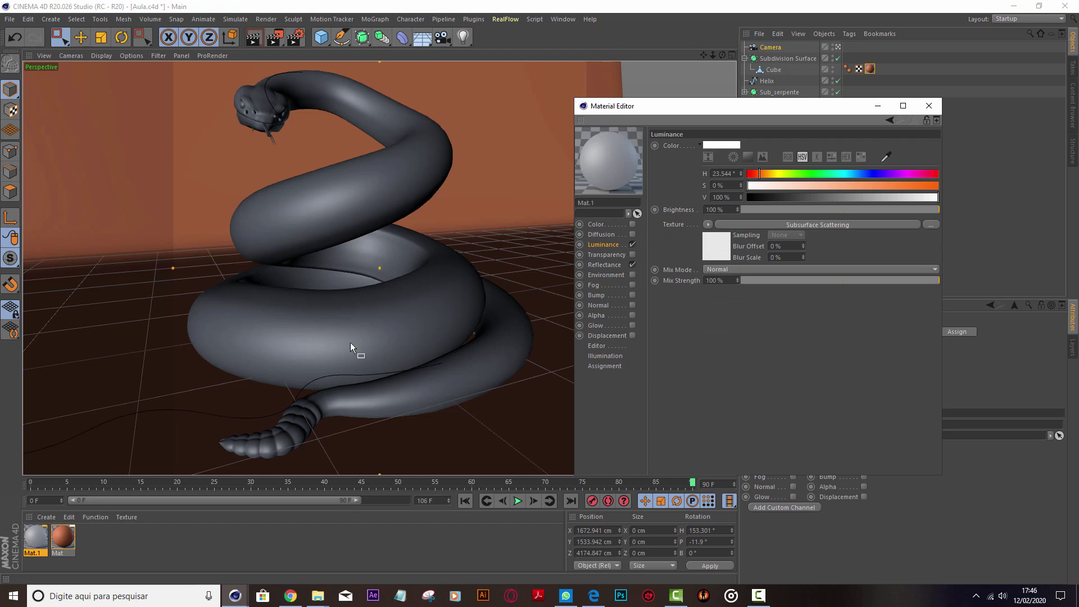
pyautogui.moveTo(801, 107); pyautogui.dragTo(830, 195)
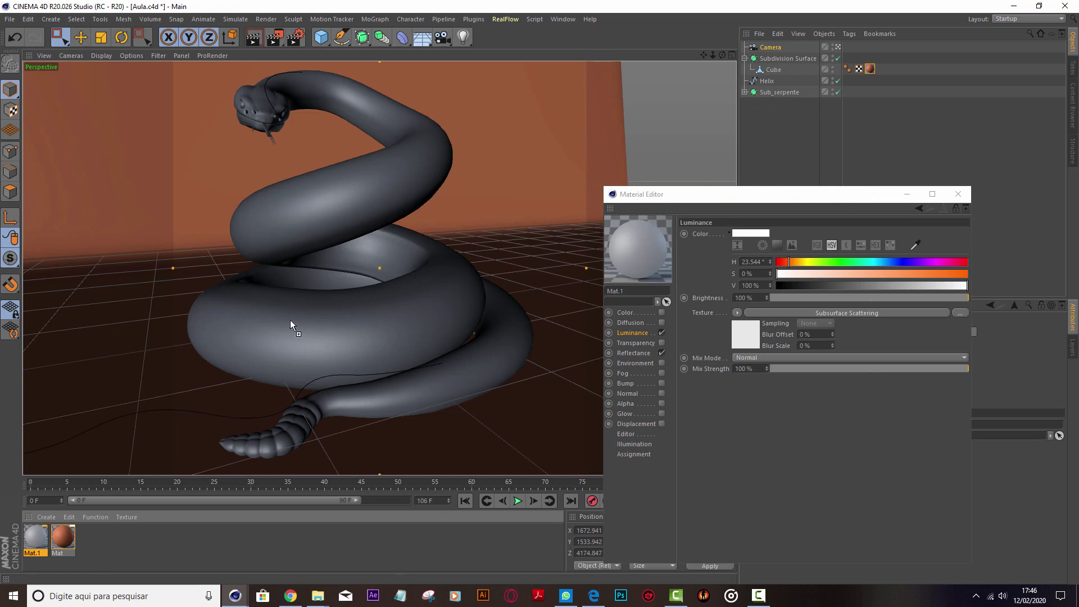
pyautogui.moveTo(31, 527); pyautogui.dragTo(290, 319)
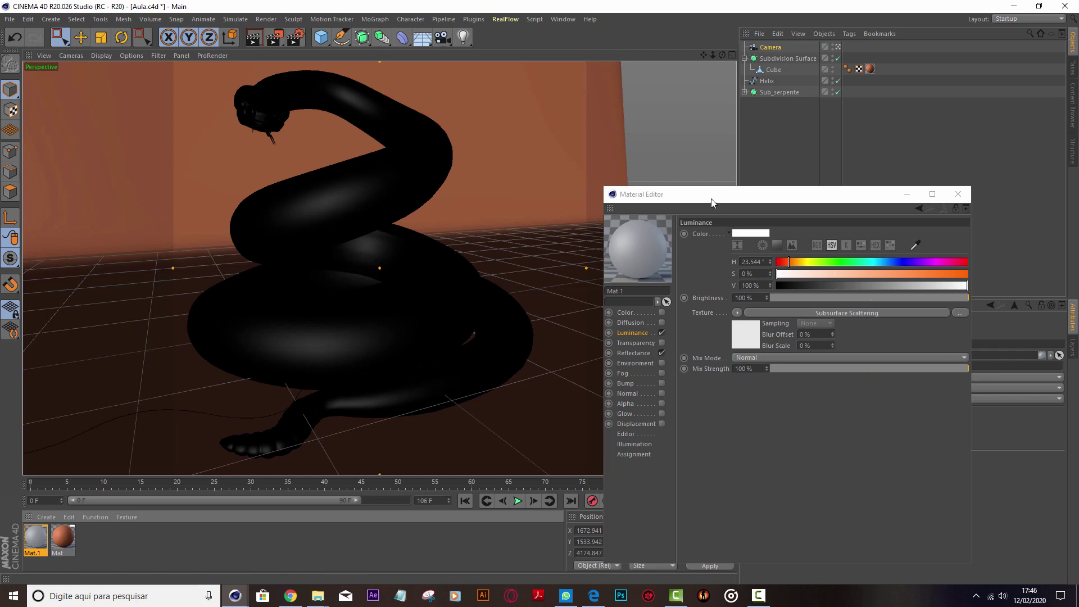
pyautogui.moveTo(711, 202)
pyautogui.mouseDown()
pyautogui.moveTo(765, 173)
pyautogui.moveTo(799, 111)
pyautogui.mouseUp()
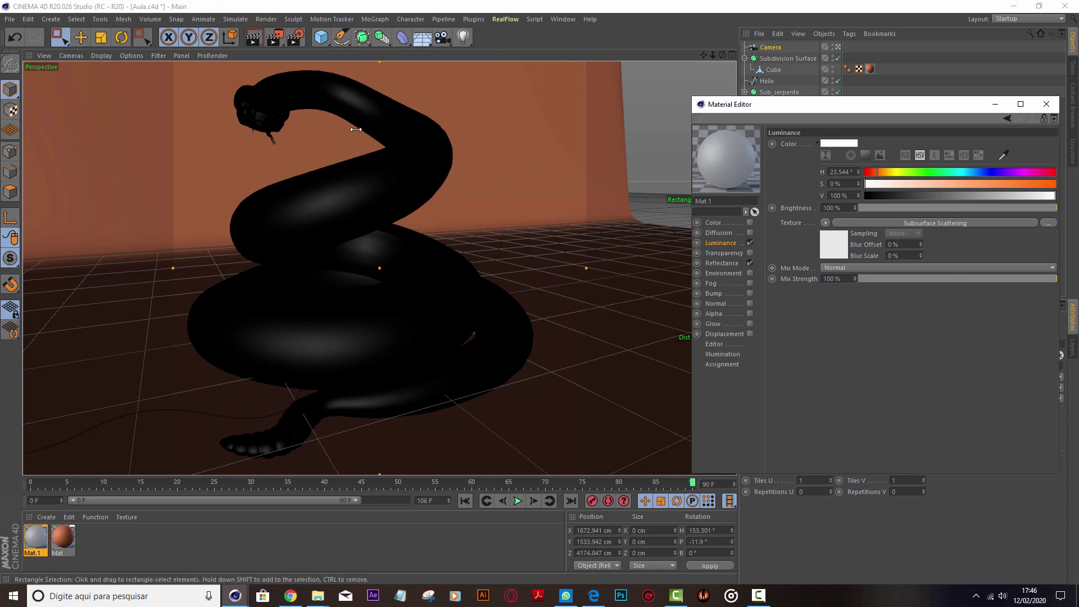
# Bring up Render Settings, and briefly toggle Mat.1's Color channel on and back off.
pyautogui.click(296, 37)
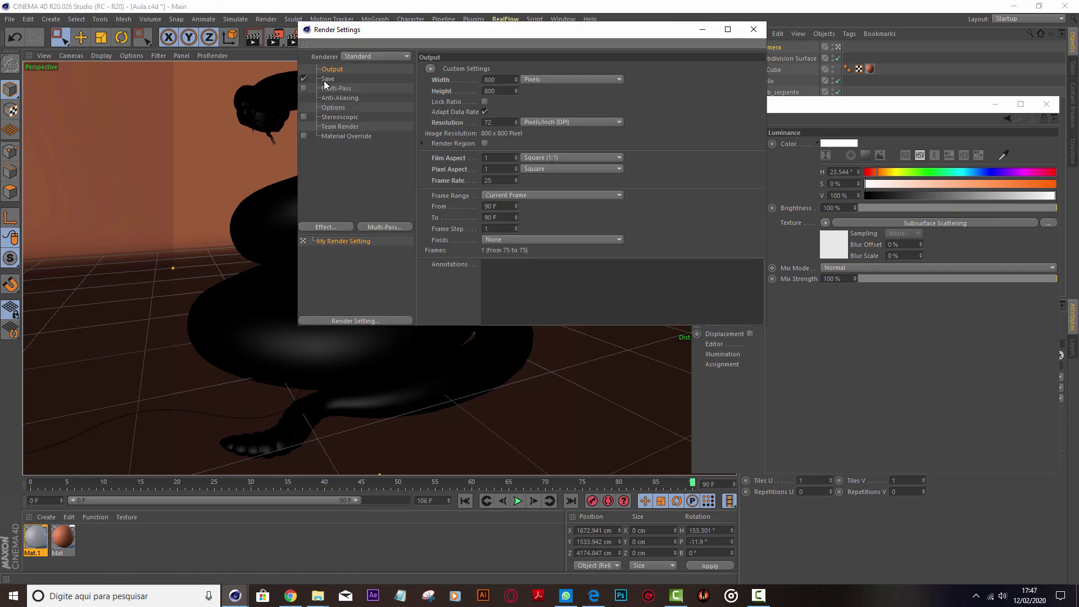
pyautogui.moveTo(386, 30); pyautogui.dragTo(370, 36)
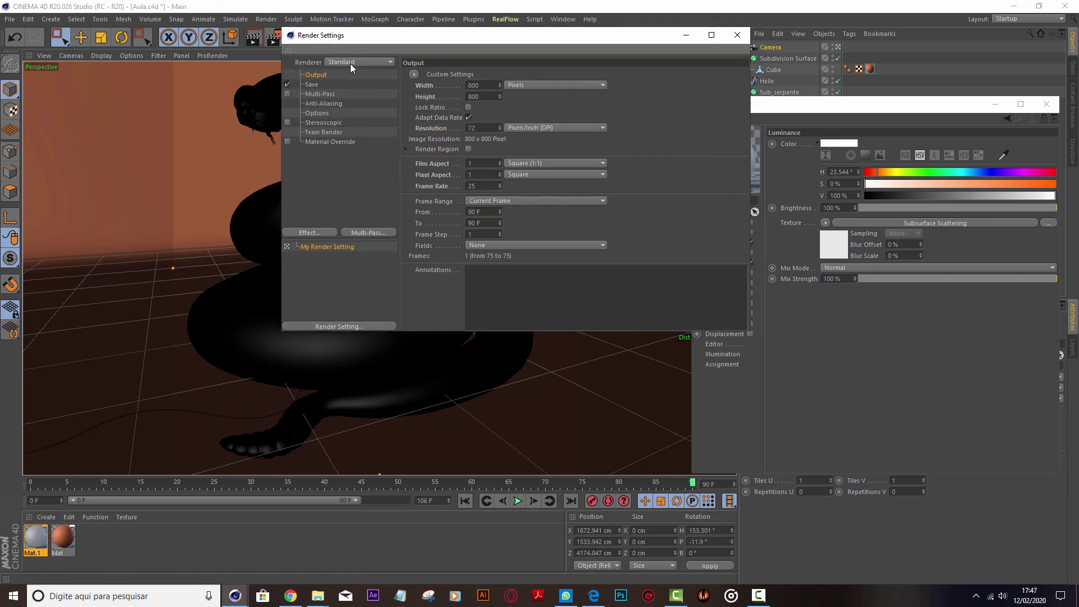
pyautogui.click(379, 62)
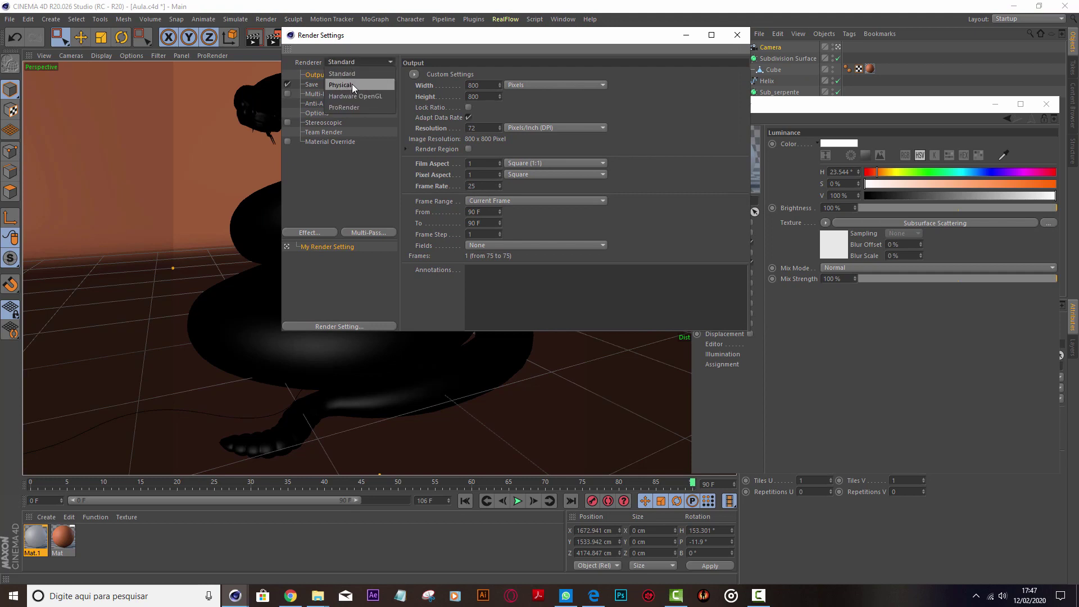
pyautogui.click(872, 128)
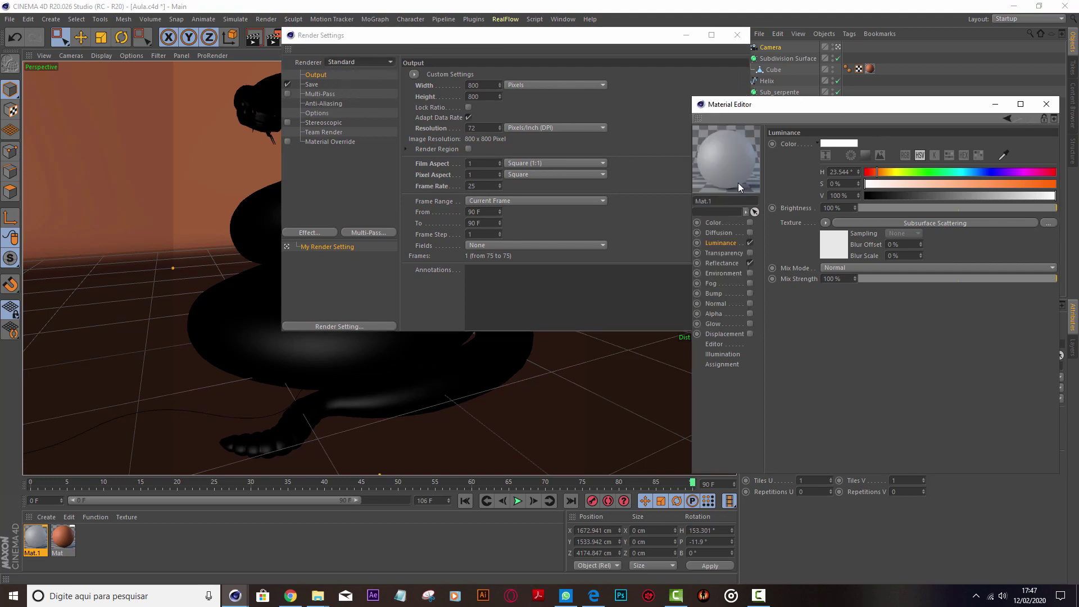
pyautogui.click(713, 222)
pyautogui.click(750, 223)
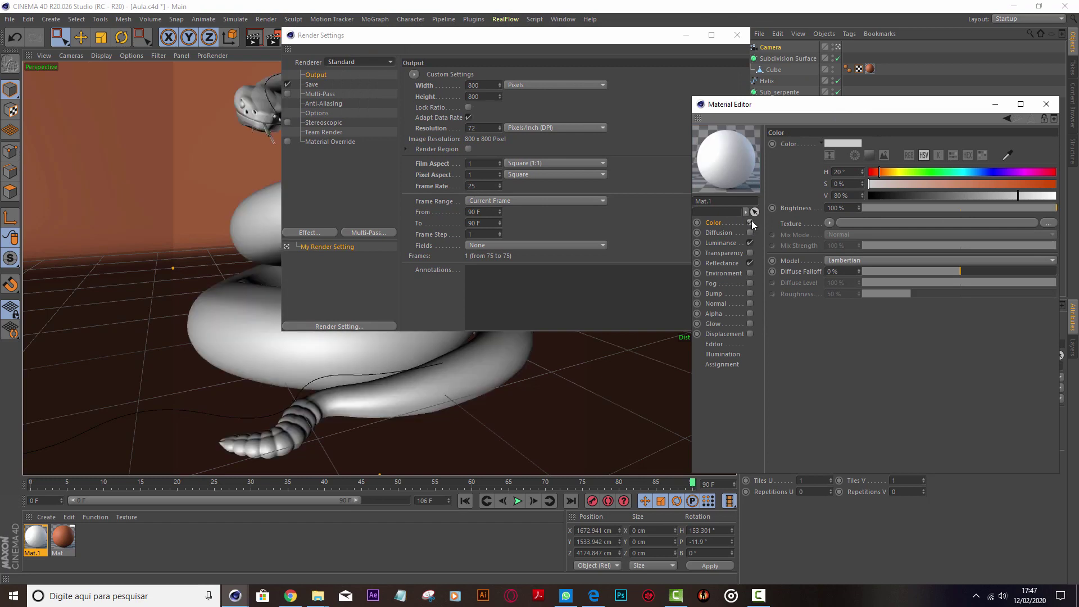
pyautogui.click(750, 222)
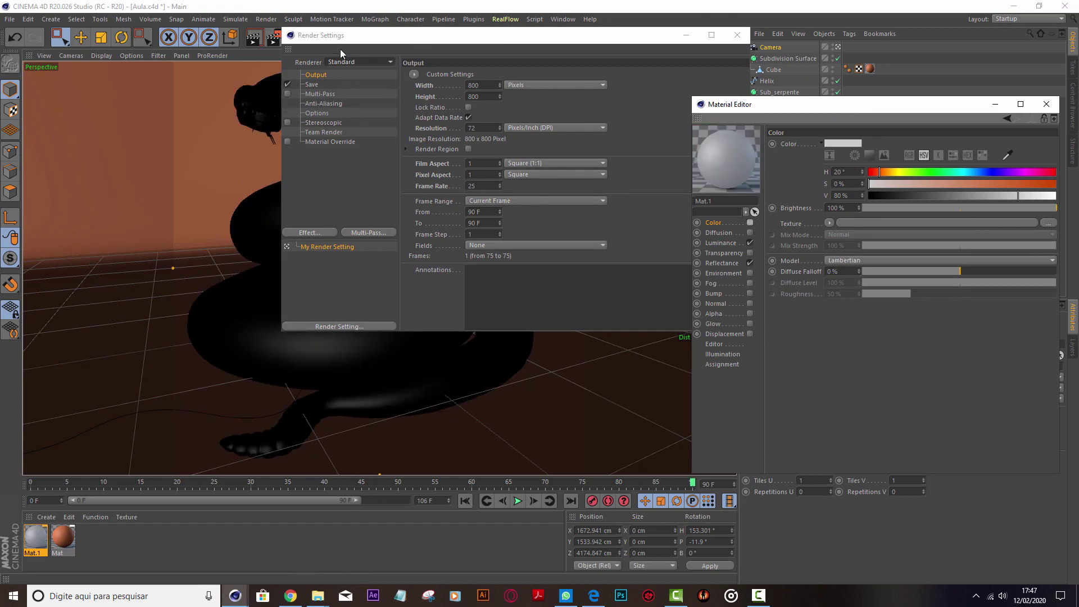
# Add Global Illumination with Low samples, check the Irradiance Cache record density, and close Render Settings.
pyautogui.click(316, 234)
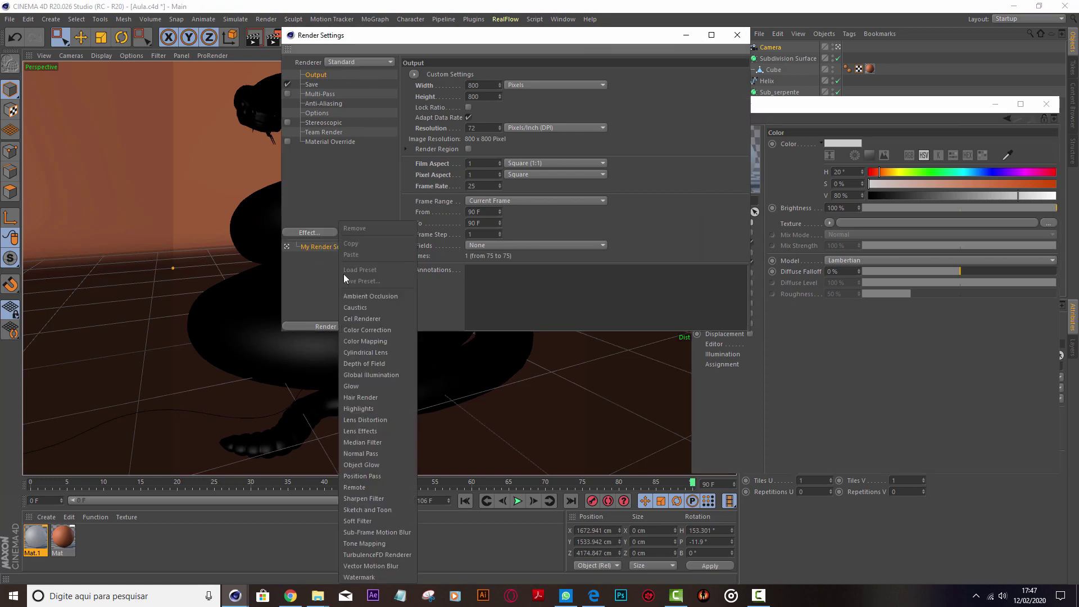
pyautogui.click(372, 375)
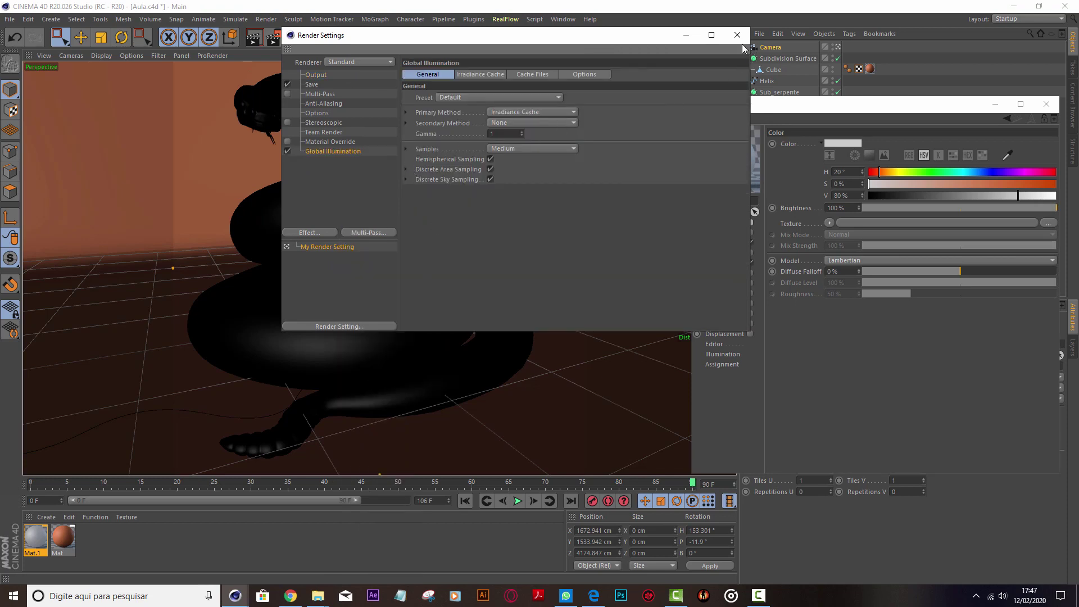
pyautogui.click(500, 150)
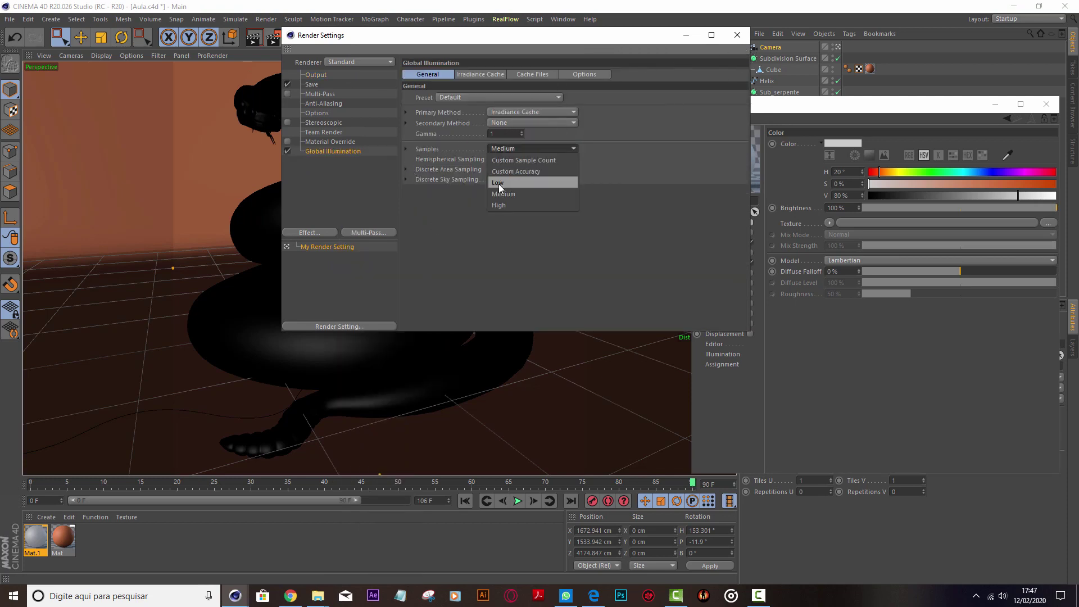
pyautogui.click(498, 183)
pyautogui.click(499, 77)
pyautogui.click(493, 99)
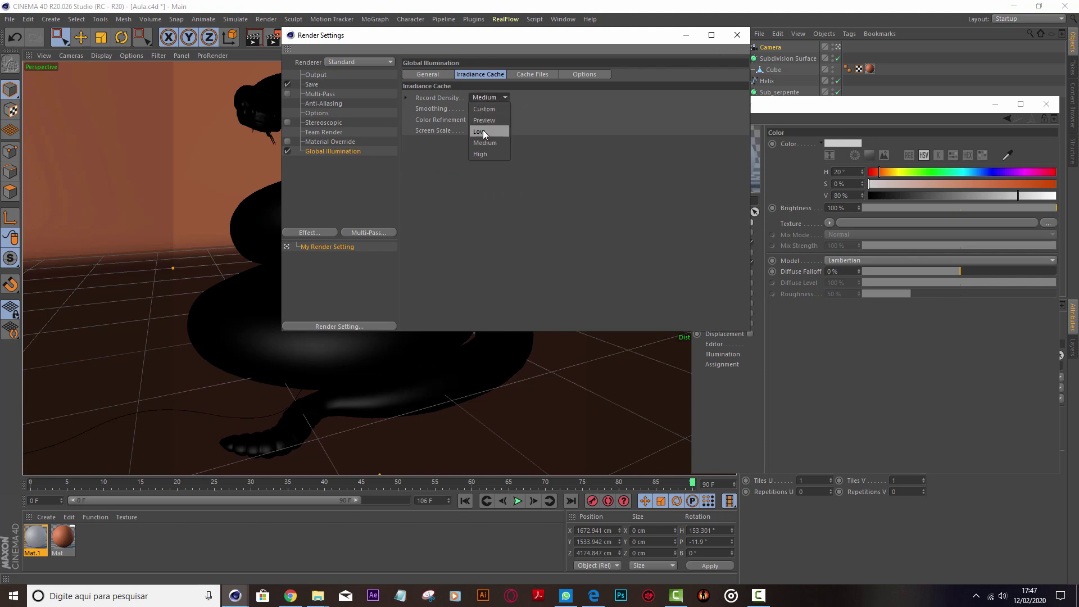
pyautogui.click(696, 41)
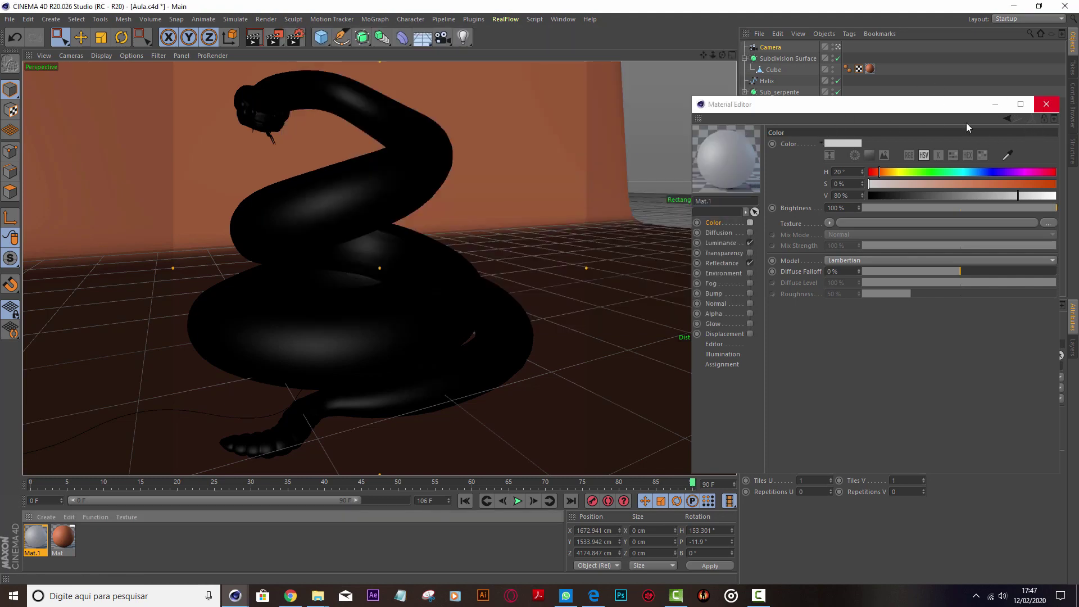
# Bring up Mat.1's Subsurface Scattering shader and set its colour saturation to 60%.
pyautogui.moveTo(802, 104); pyautogui.dragTo(622, 82)
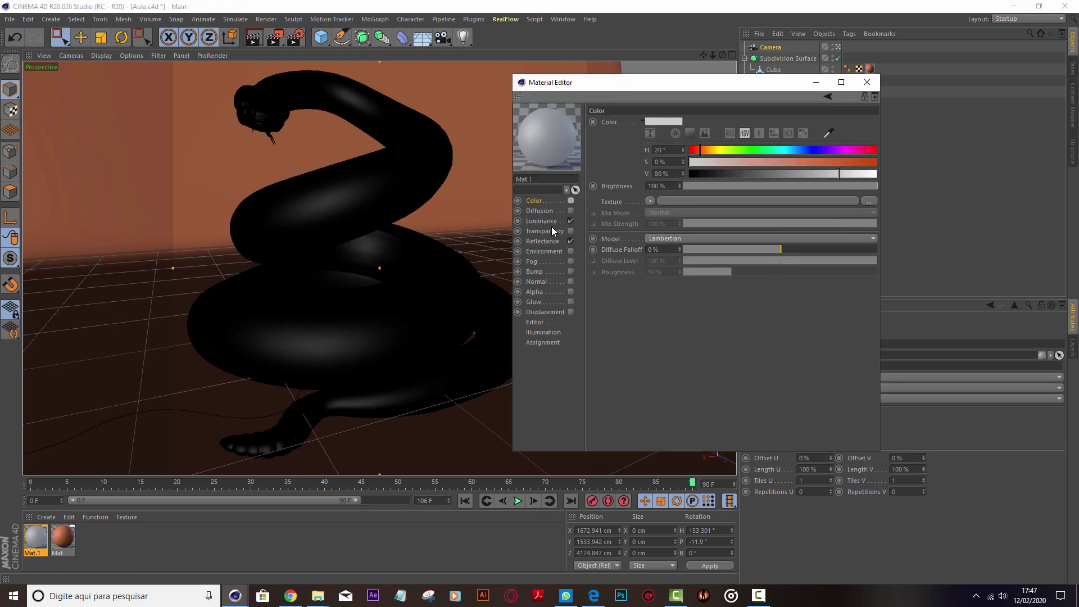
pyautogui.click(541, 221)
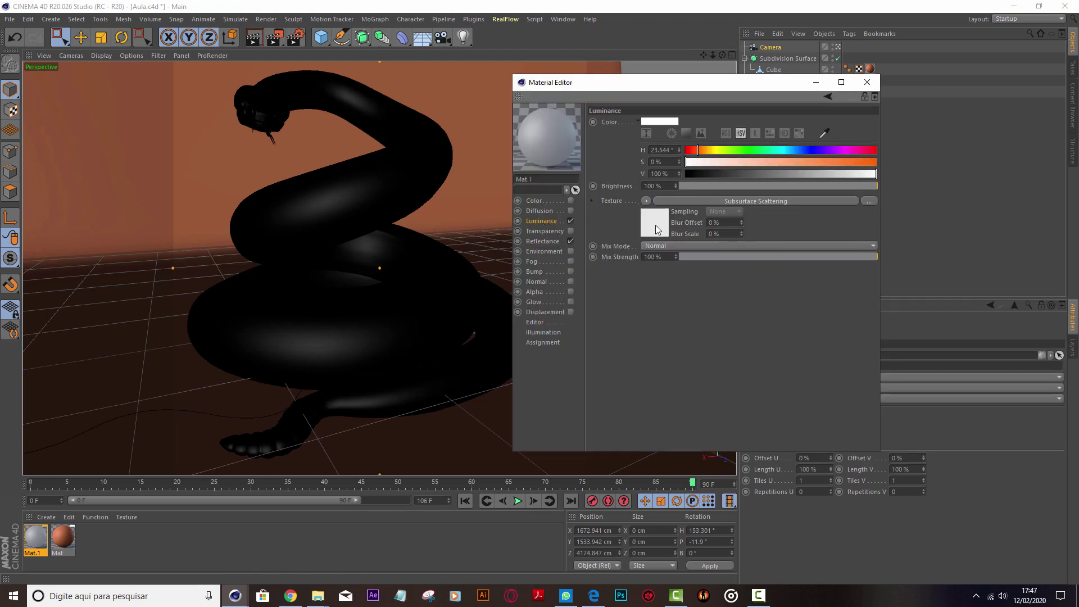
pyautogui.click(673, 201)
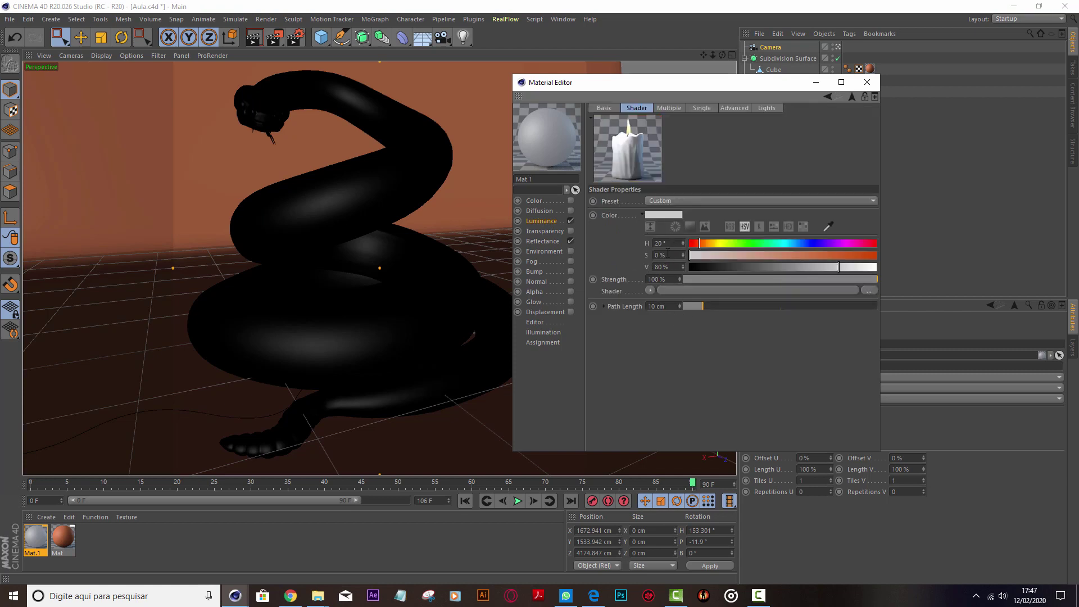
pyautogui.write('60')
pyautogui.press('Return')
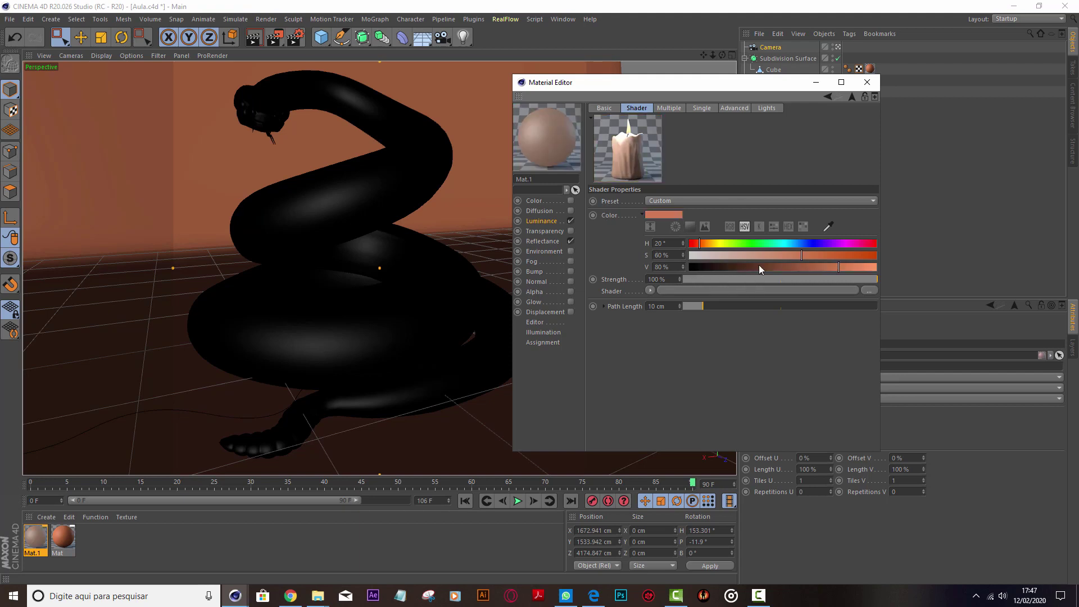
# Set the scattering strength to 250% and the path length to 8 cm.
pyautogui.doubleClick(665, 279)
pyautogui.write('250')
pyautogui.press('Return')
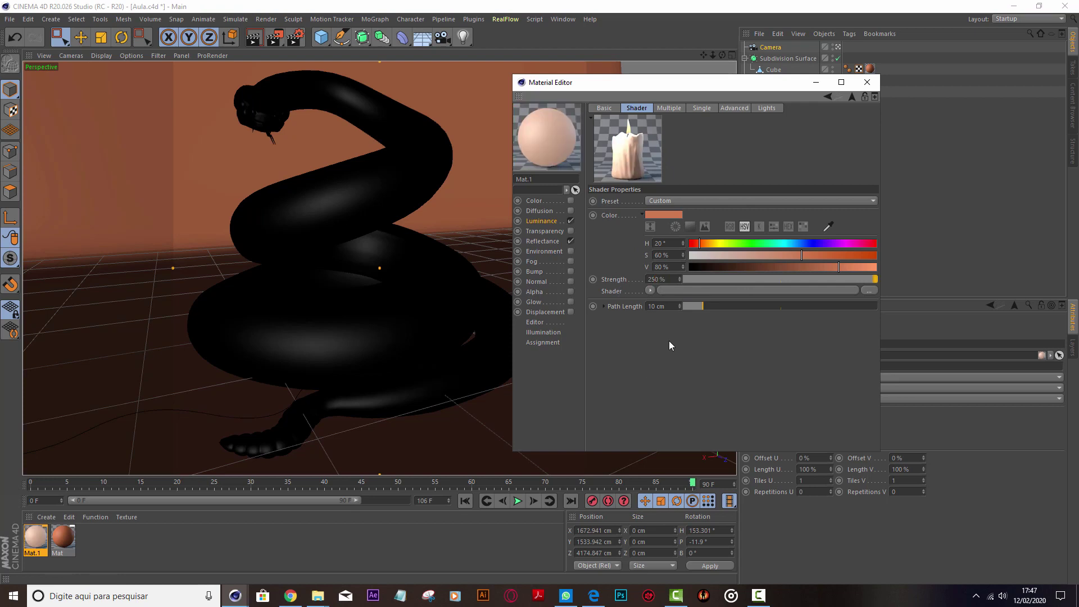
pyautogui.doubleClick(665, 307)
pyautogui.write('8')
pyautogui.press('Return')
# Test longer scattering path lengths, then settle the path length at 3 cm.
pyautogui.doubleClick(659, 280)
pyautogui.moveTo(667, 279); pyautogui.dragTo(646, 278)
pyautogui.click(648, 306)
pyautogui.press('Return')
pyautogui.click(672, 308)
pyautogui.moveTo(695, 310); pyautogui.dragTo(752, 310)
pyautogui.moveTo(868, 316); pyautogui.dragTo(870, 312)
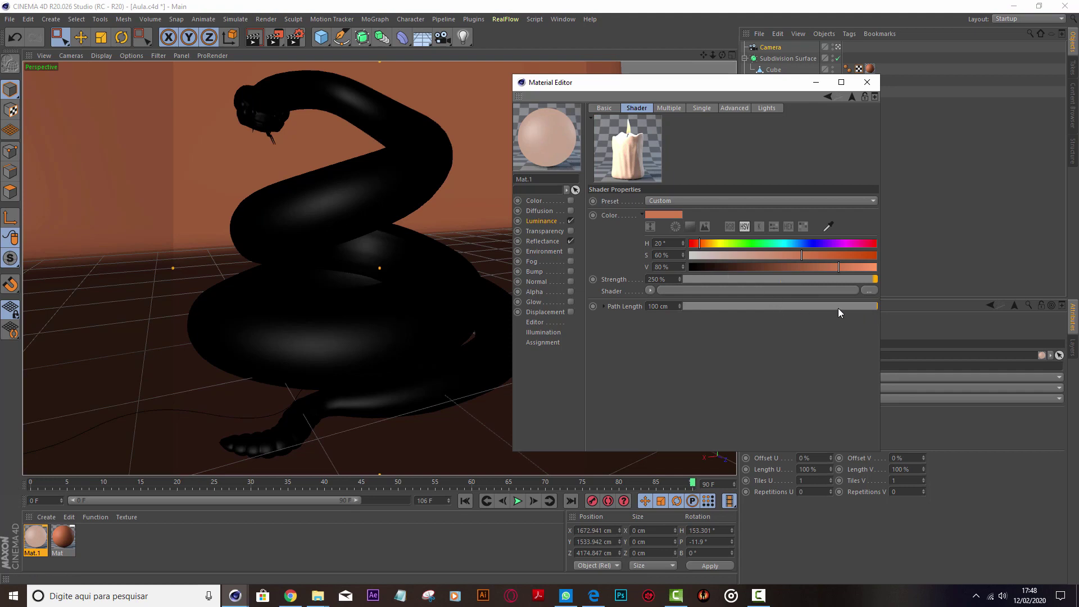
pyautogui.moveTo(838, 308); pyautogui.dragTo(698, 308)
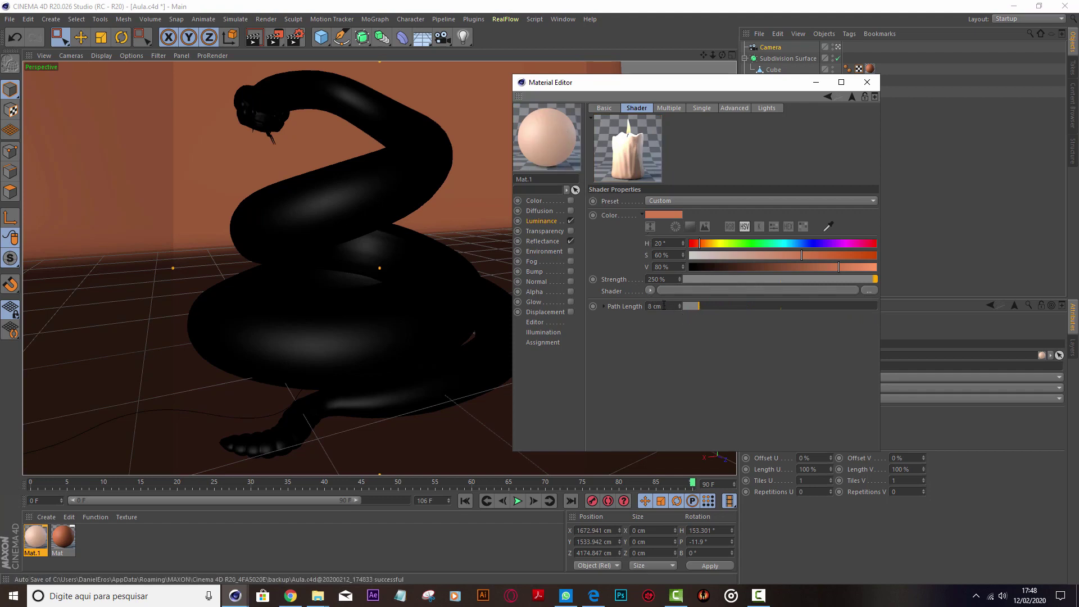
pyautogui.click(664, 306)
pyautogui.write('3')
pyautogui.press('Return')
pyautogui.click(670, 108)
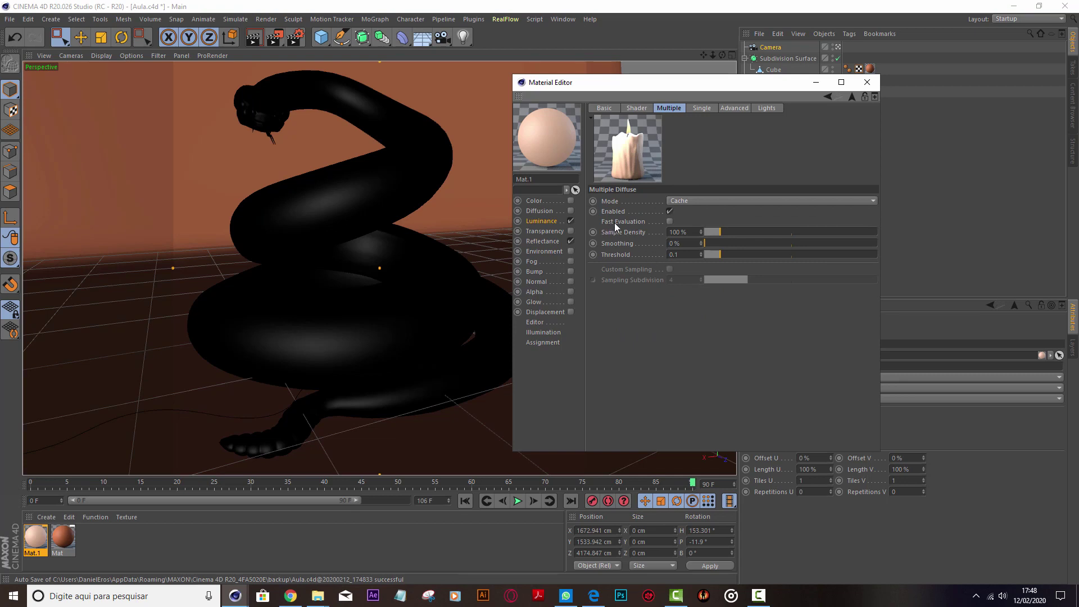
# Enable Fast Evaluation for multiple scattering with a 0.5 threshold.
pyautogui.click(669, 220)
pyautogui.click(682, 255)
pyautogui.write('0.5')
pyautogui.press('Return')
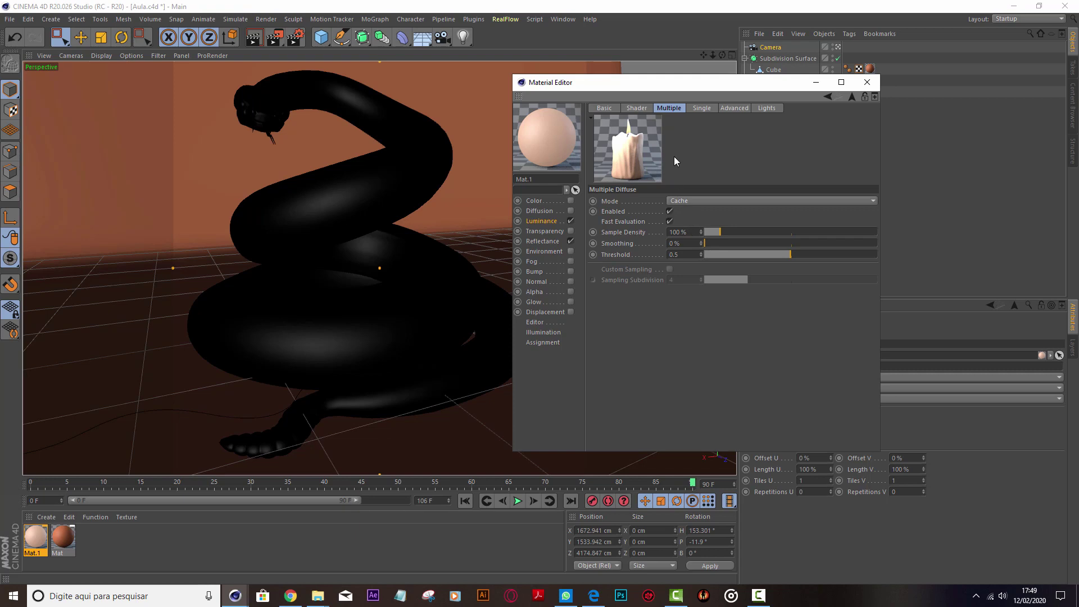
pyautogui.doubleClick(676, 254)
pyautogui.press('Return')
# Review the Single, Advanced and Lights scattering settings, then show Mat.1's Reflectance channel.
pyautogui.click(701, 109)
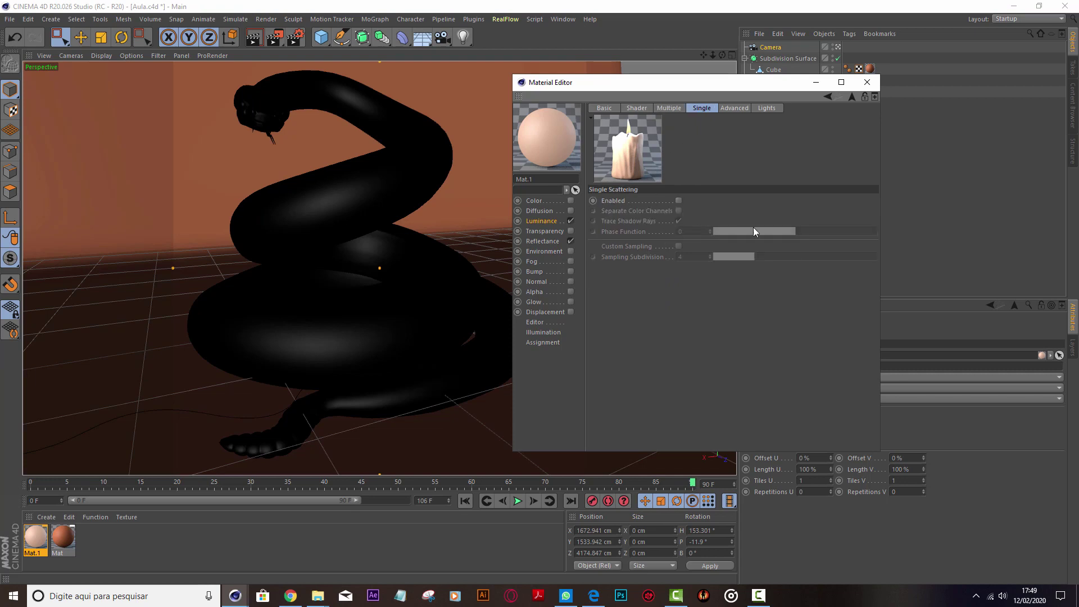
pyautogui.click(732, 108)
pyautogui.click(767, 108)
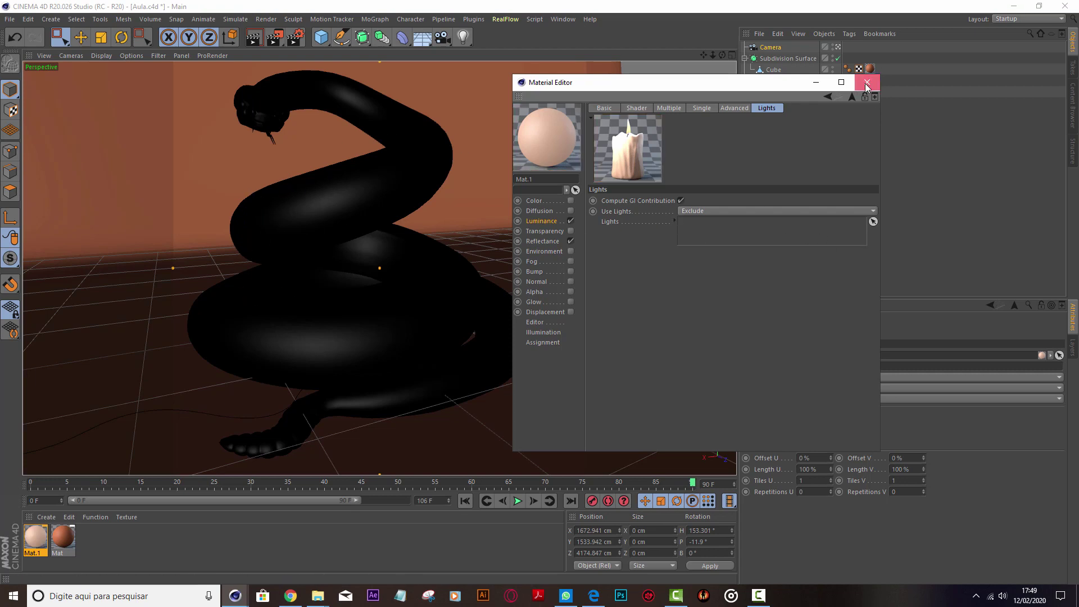
pyautogui.click(540, 240)
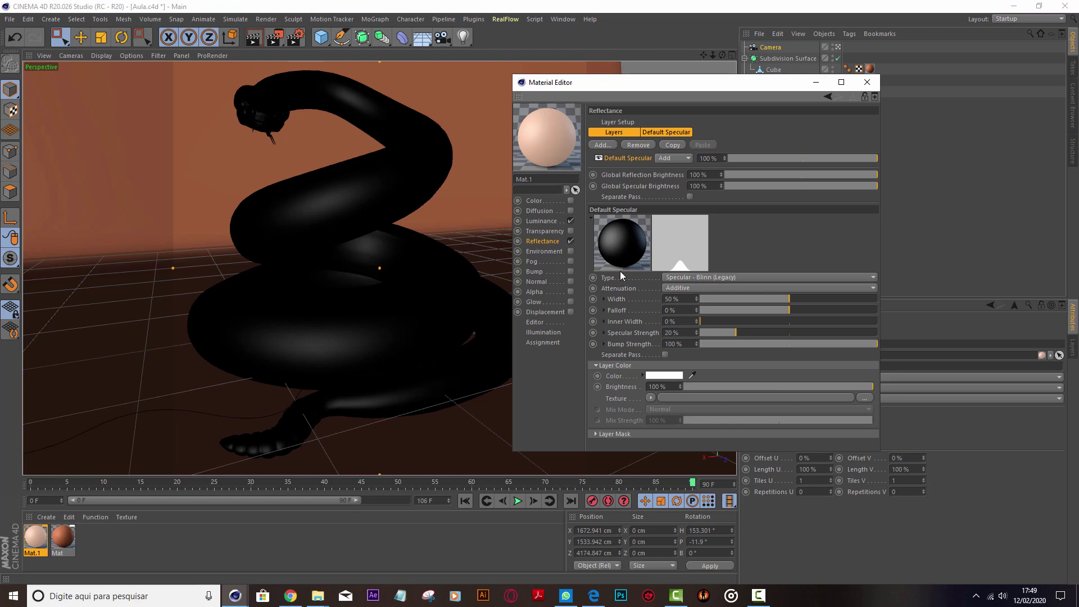
# Set Mat.1's Default Specular width to 25% and its bump strength to 0%.
pyautogui.moveTo(684, 303); pyautogui.dragTo(646, 304)
pyautogui.write('2')
pyautogui.write('5')
pyautogui.press('Return')
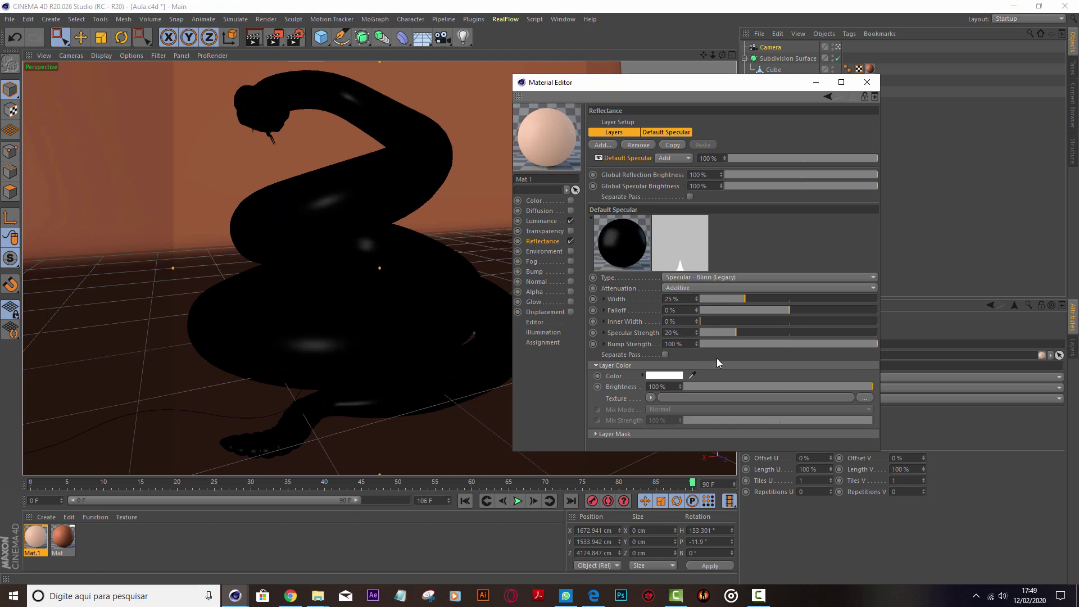
pyautogui.moveTo(719, 345); pyautogui.dragTo(697, 343)
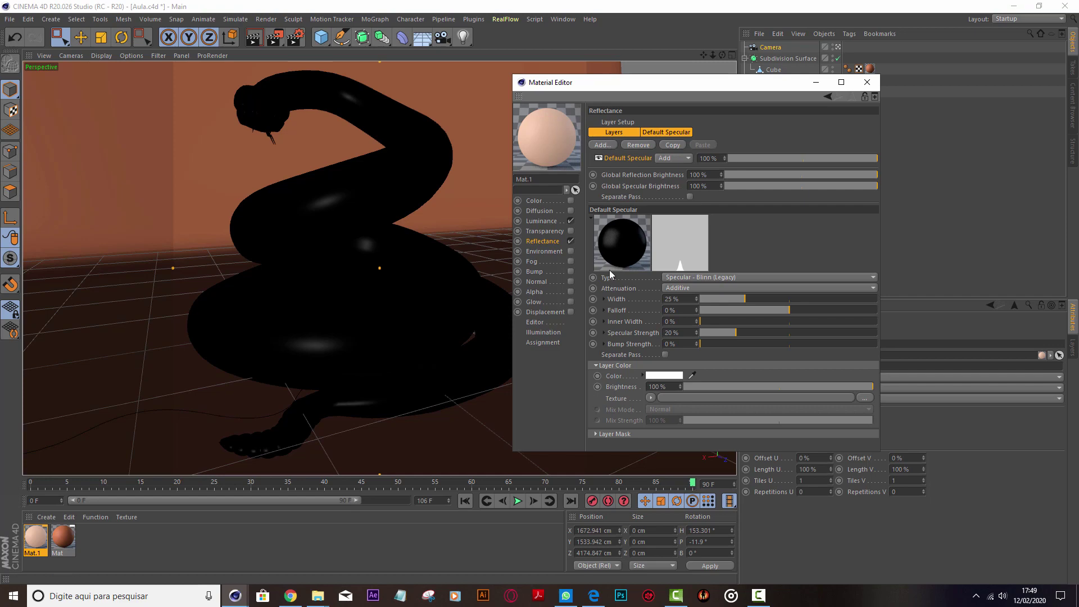
pyautogui.click(603, 147)
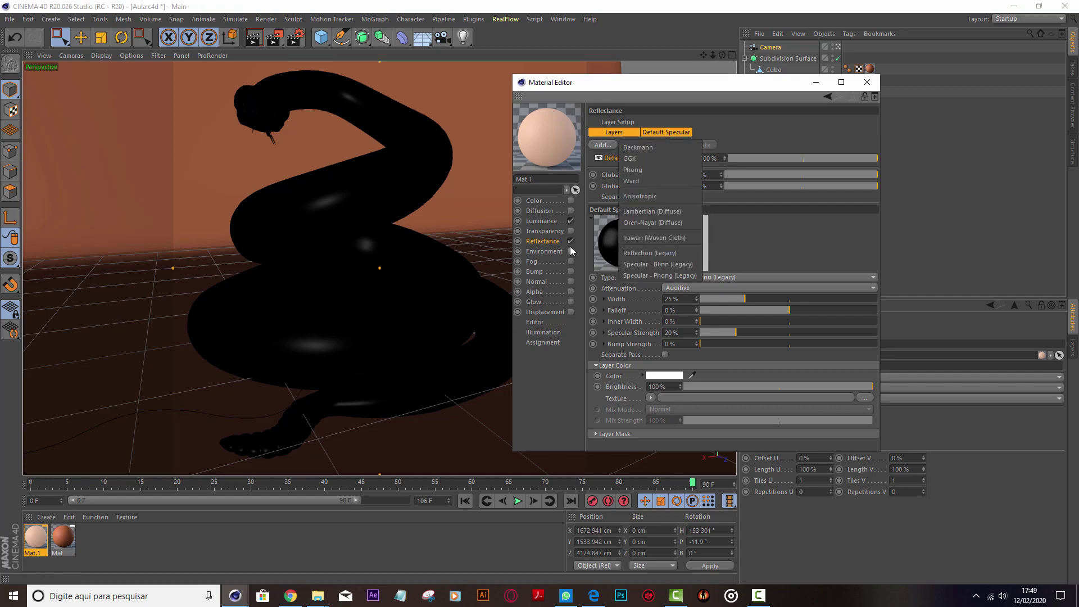
# Add a Reflection (Legacy) layer to Mat.1 with 7% roughness.
pyautogui.click(660, 261)
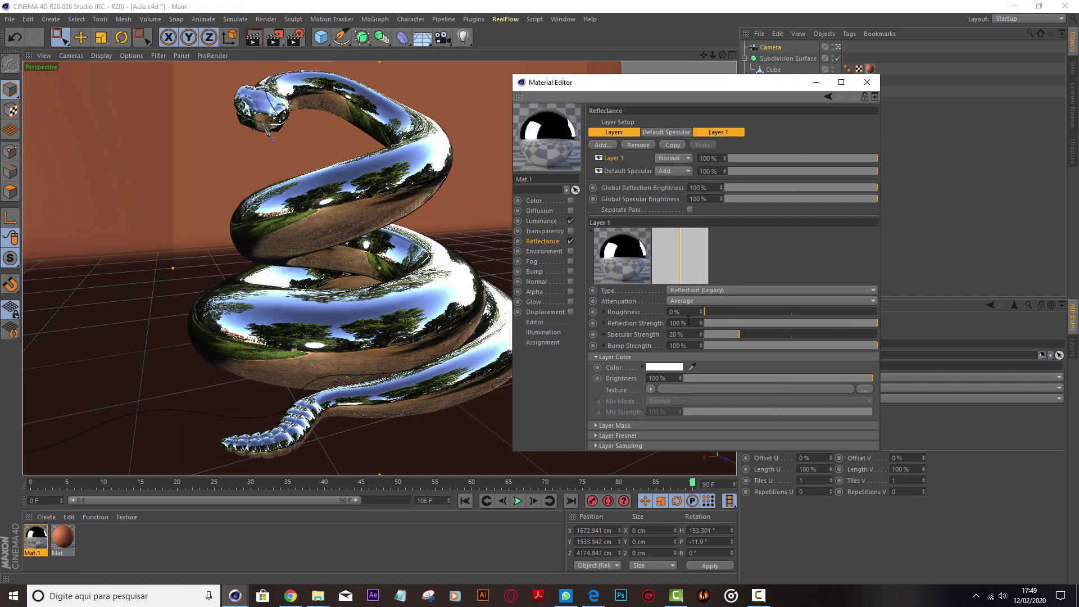
pyautogui.moveTo(687, 323); pyautogui.dragTo(669, 323)
pyautogui.click(676, 312)
pyautogui.write('15')
pyautogui.press('Return')
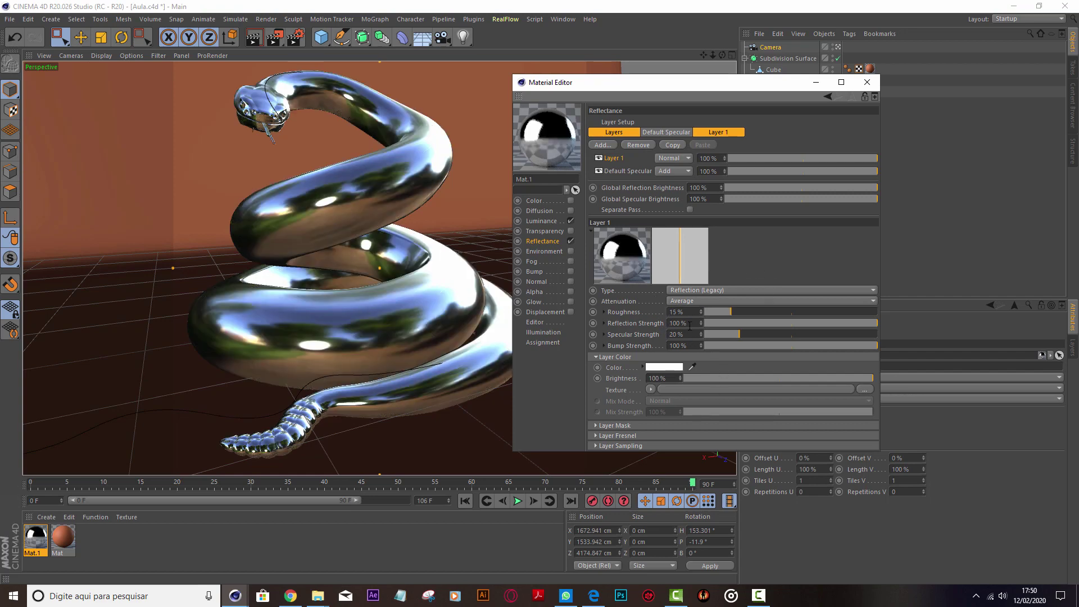
pyautogui.write('7')
pyautogui.press('Return')
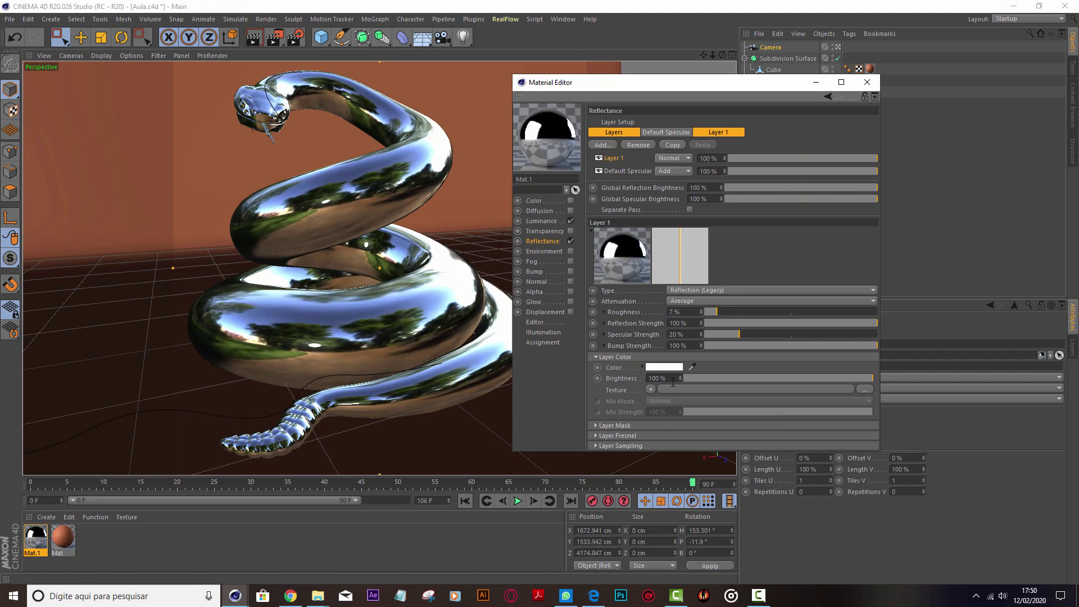
# Set the reflection layer's colour brightness to 8% and reflection strength to 20%.
pyautogui.click(672, 378)
pyautogui.write('15')
pyautogui.press('Return')
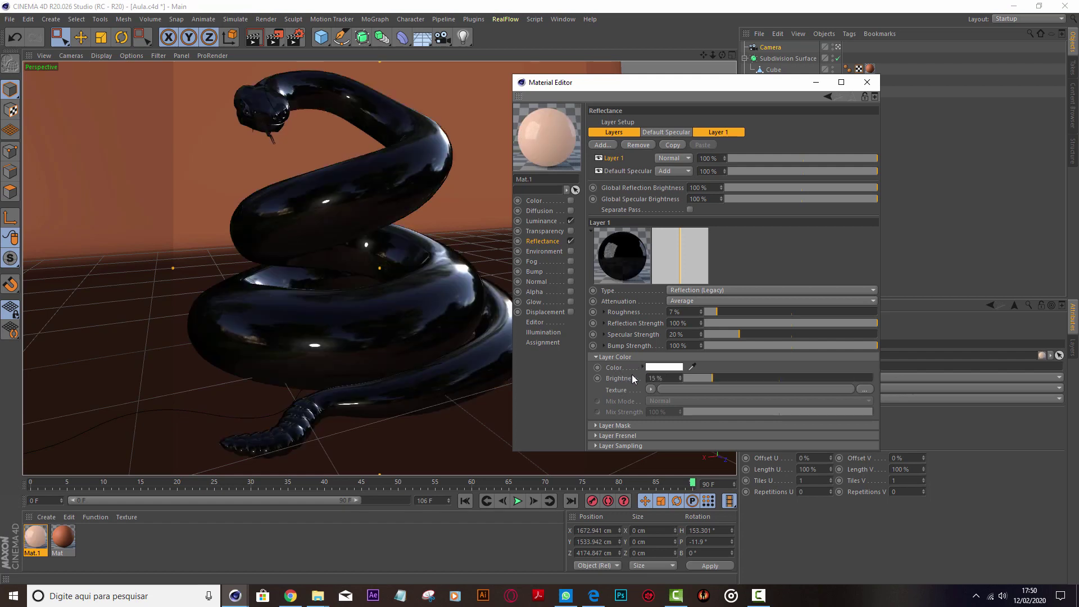
pyautogui.moveTo(665, 379); pyautogui.dragTo(627, 375)
pyautogui.write('8')
pyautogui.press('Return')
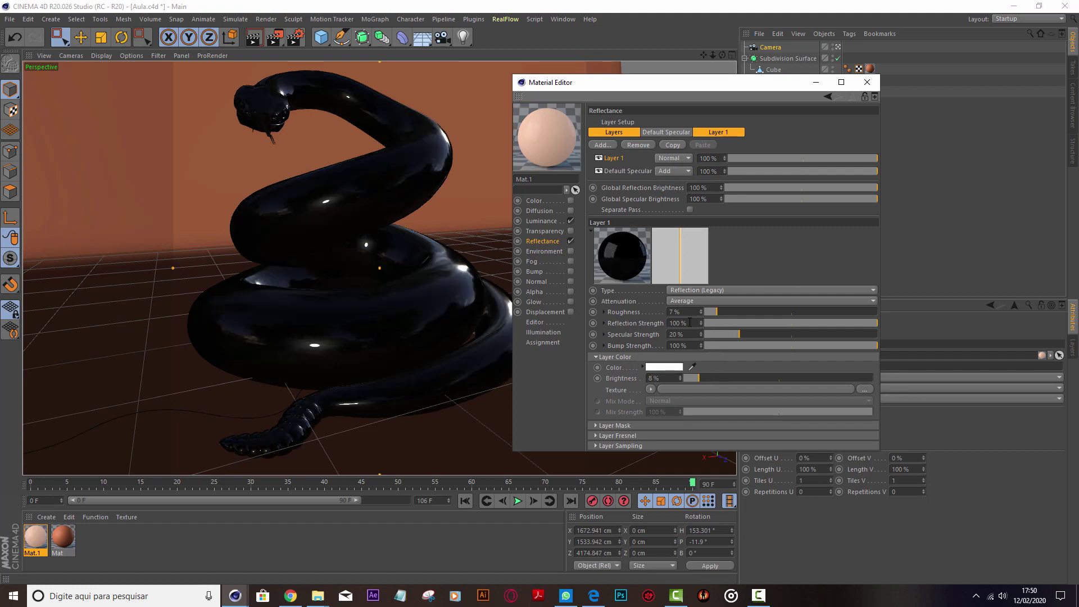
pyautogui.moveTo(690, 322); pyautogui.dragTo(640, 316)
pyautogui.write('20')
pyautogui.press('Return')
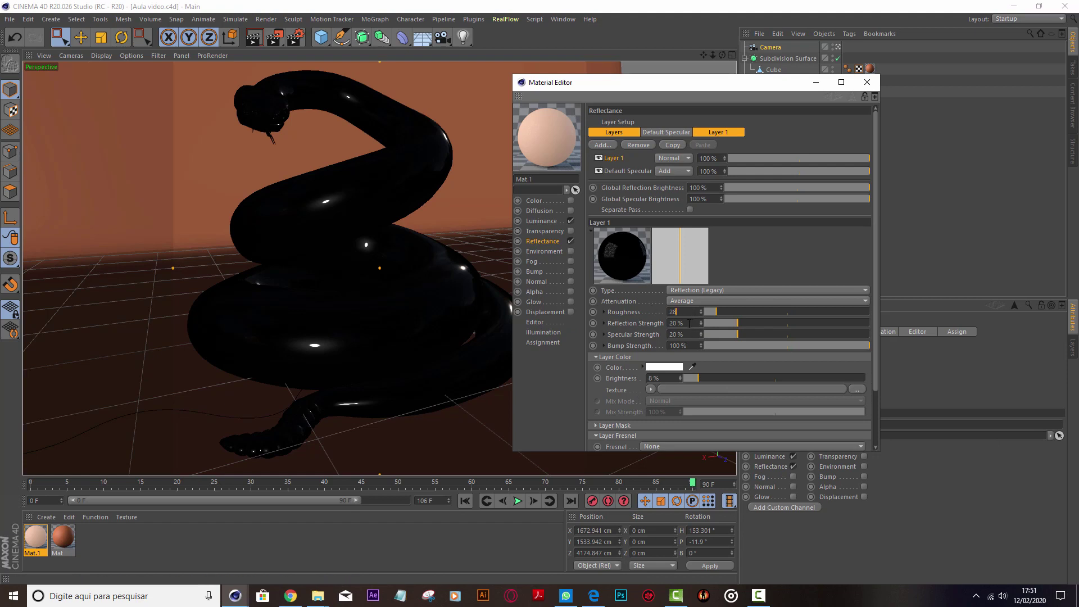
# Set Layer 1 to 28% roughness, 10% reflection, 8% specular, 0% bump, 50% brightness.
pyautogui.press('Tab')
pyautogui.write('10')
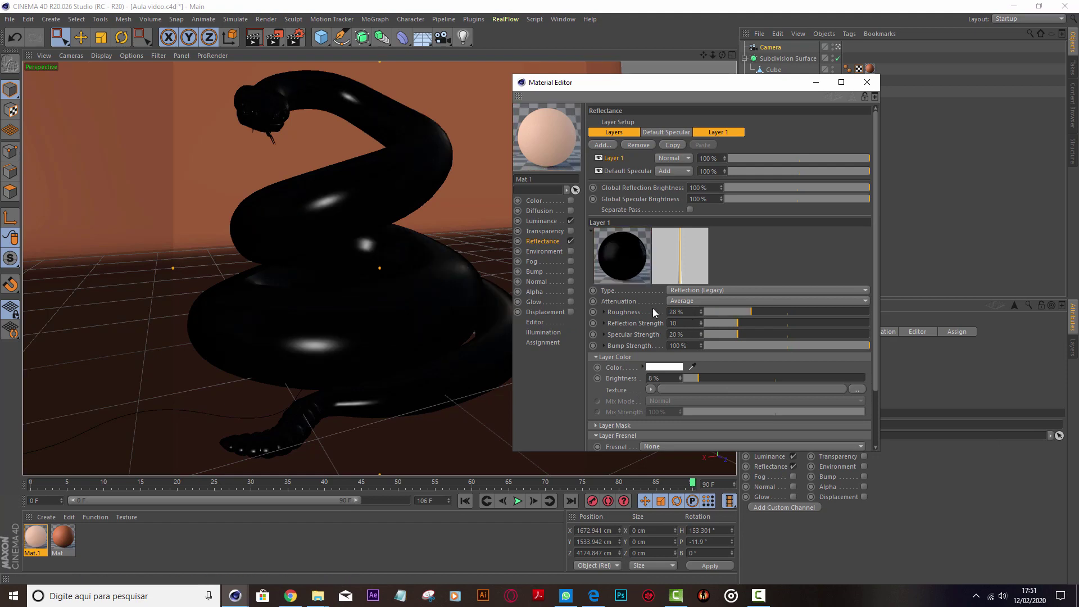
pyautogui.press('Tab')
pyautogui.write('8')
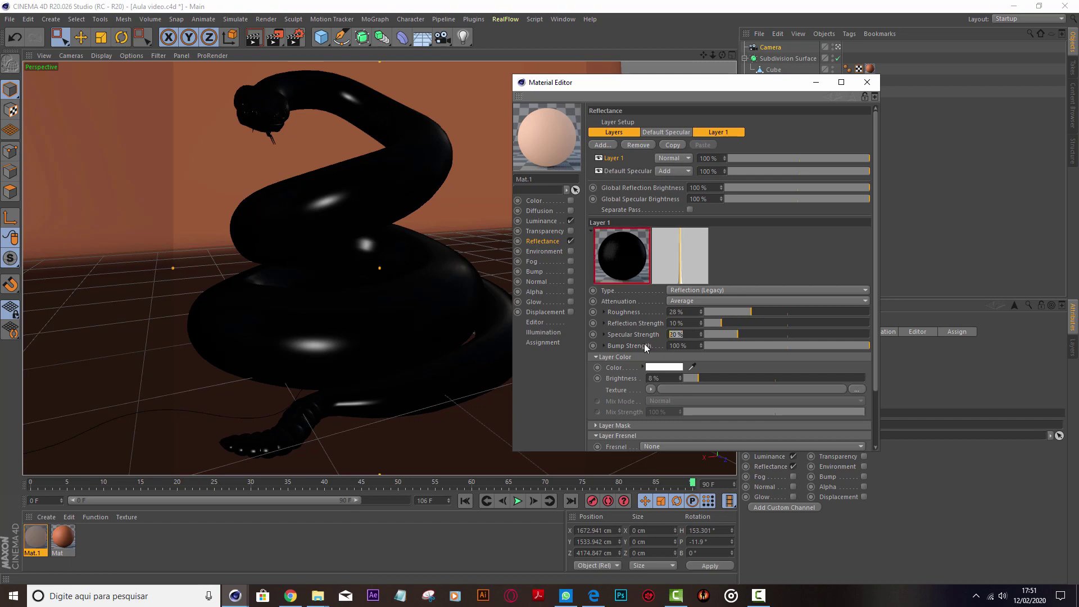
pyautogui.press('Return')
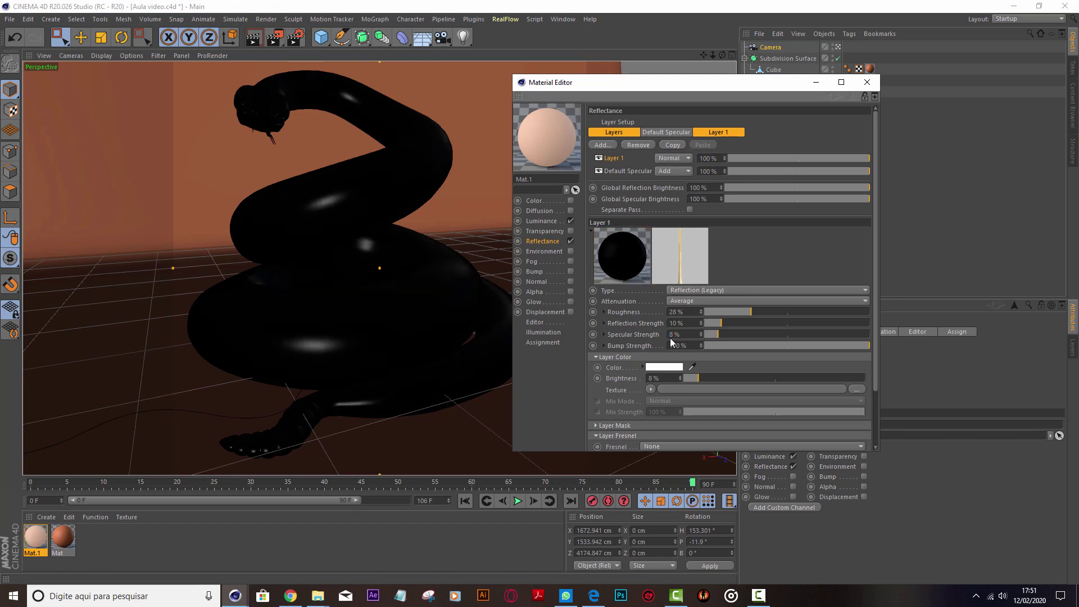
pyautogui.moveTo(733, 347); pyautogui.dragTo(696, 347)
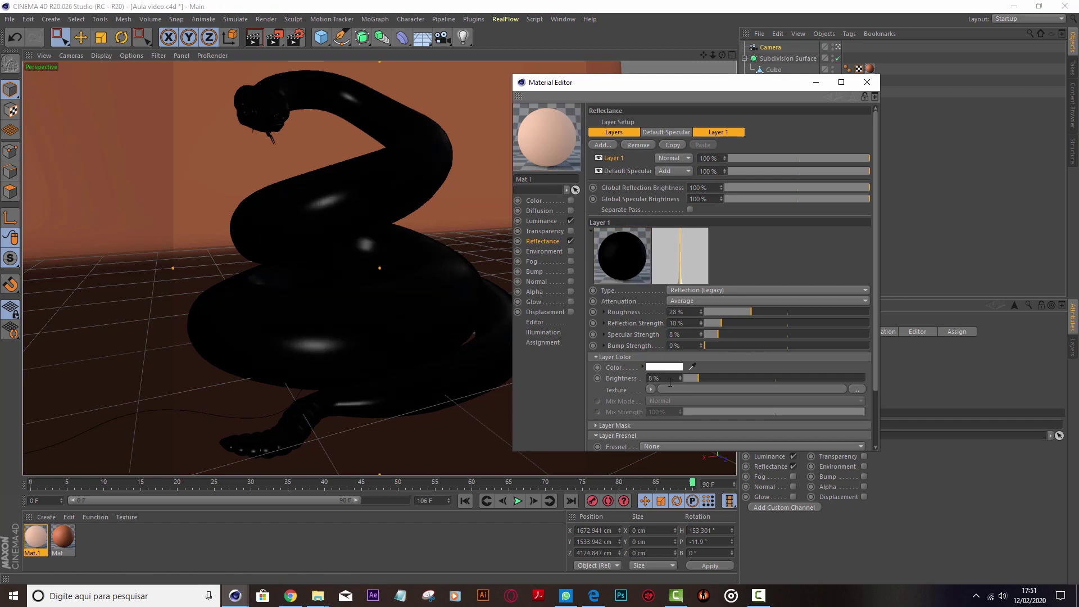
pyautogui.click(653, 378)
pyautogui.write('50')
pyautogui.press('Return')
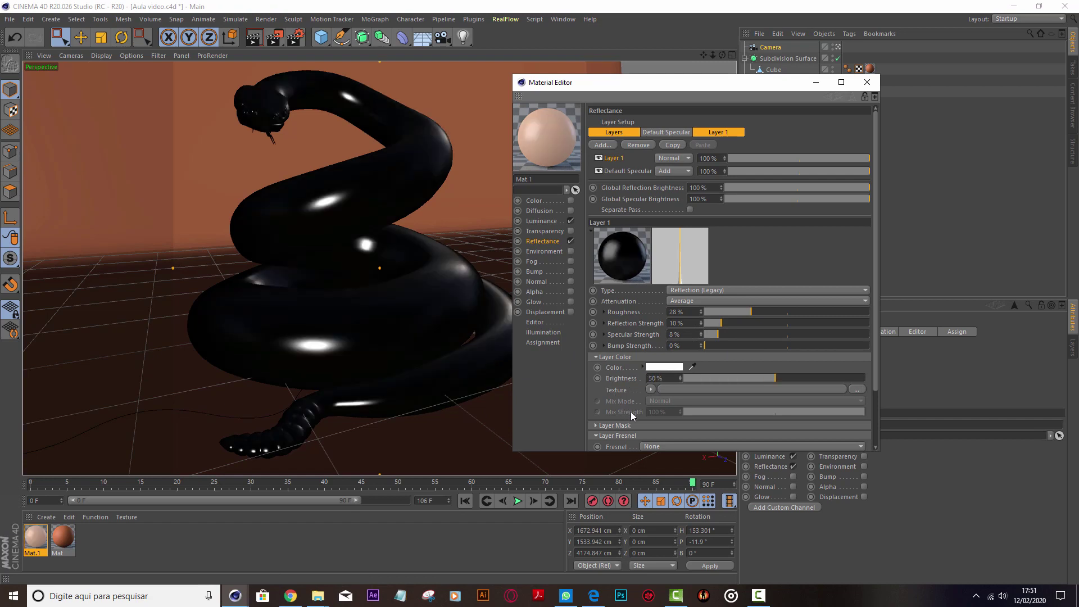
# Set Layer 1's Fresnel to Dielectric with an IOR of 1.5.
pyautogui.scroll(-3, 874, 380)
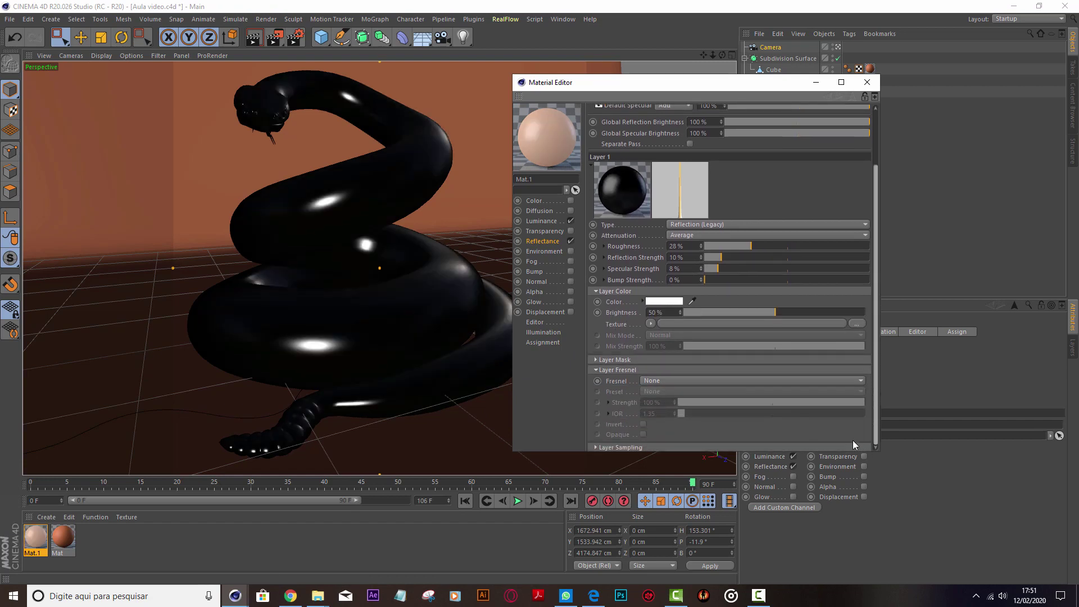
pyautogui.click(617, 370)
pyautogui.click(614, 436)
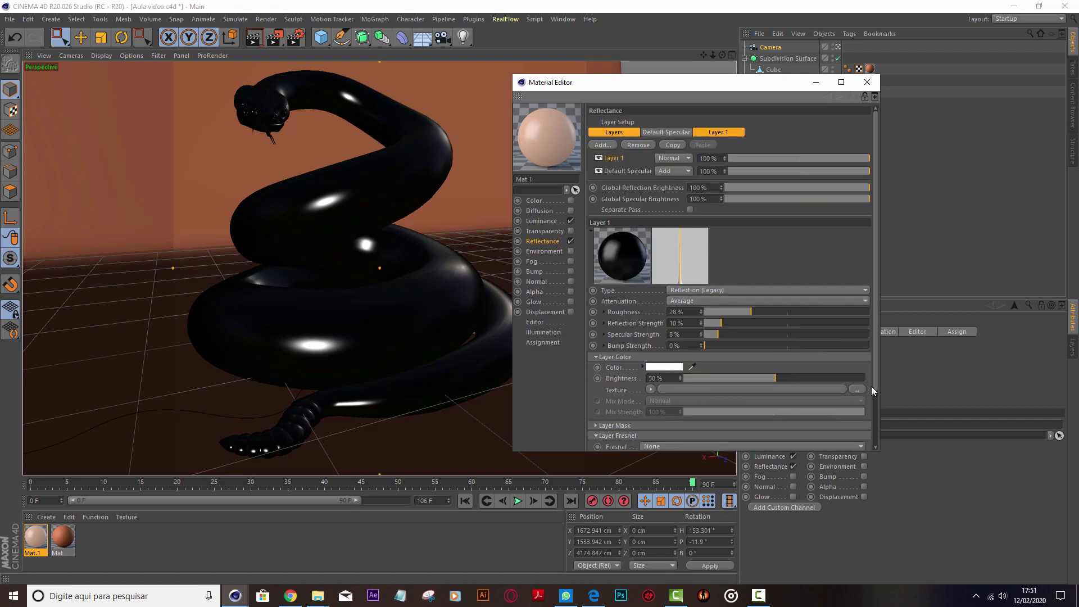
pyautogui.scroll(-3, 873, 395)
pyautogui.click(667, 381)
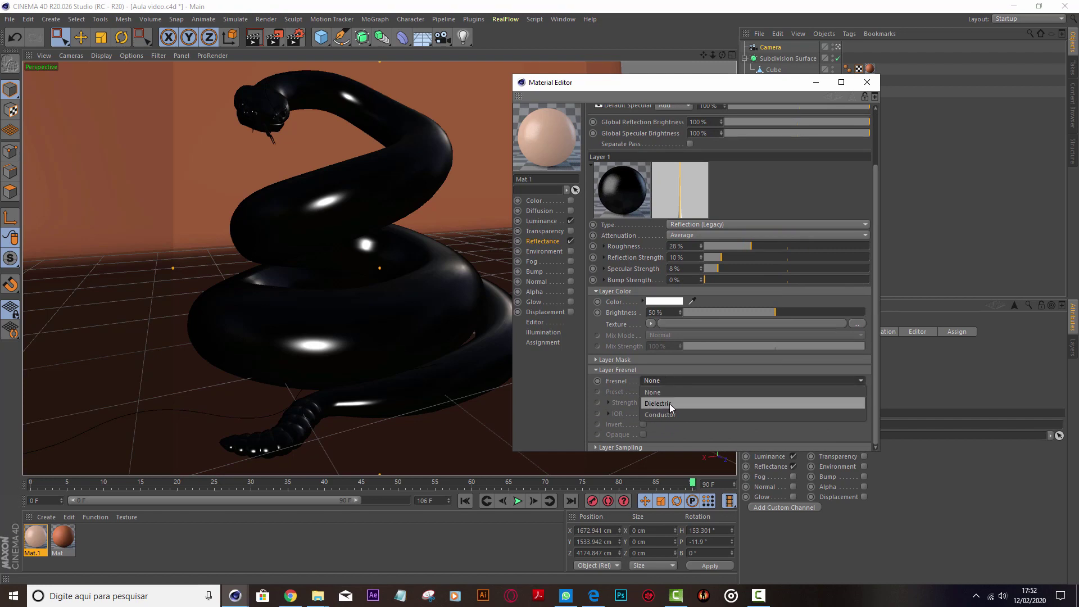
pyautogui.click(669, 403)
pyautogui.doubleClick(660, 414)
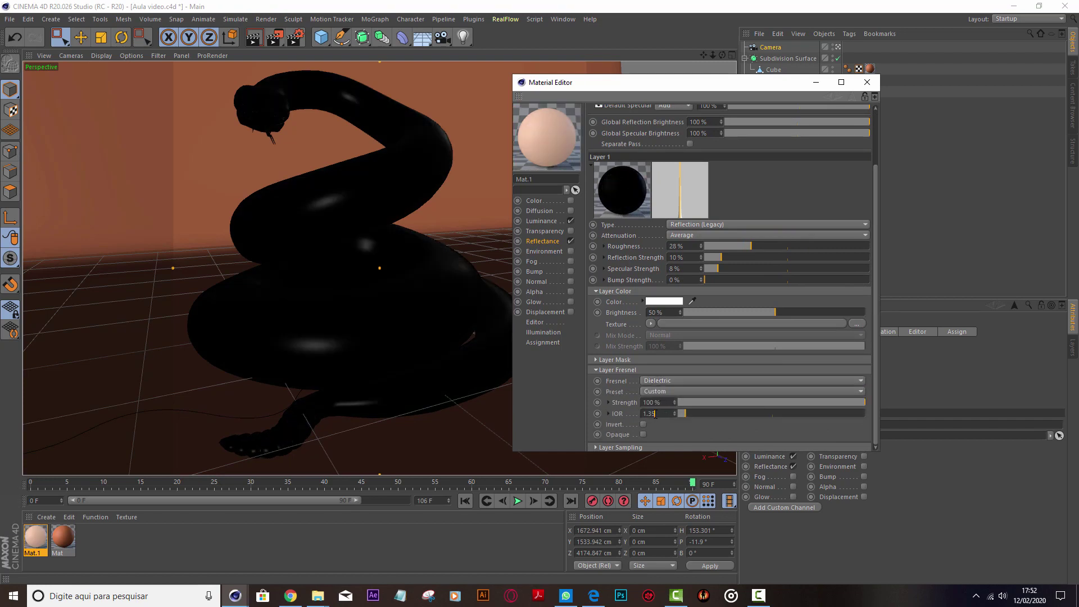
pyautogui.write('5')
pyautogui.press('Return')
pyautogui.click(547, 222)
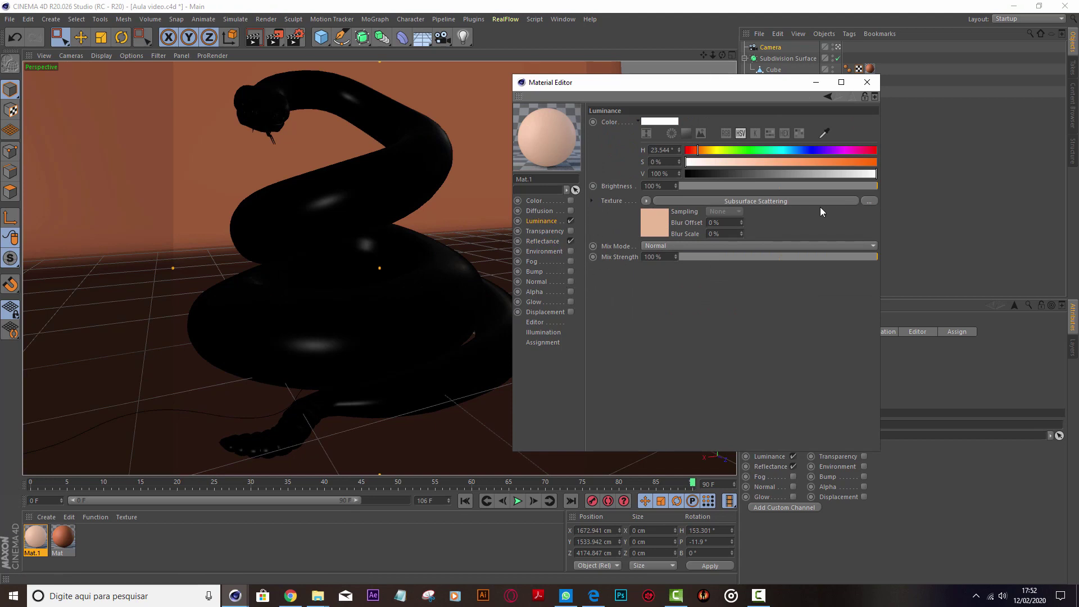
# Close the Material Editor, run a 13-second test render in the Picture Viewer, and bring up the light types.
pyautogui.click(867, 82)
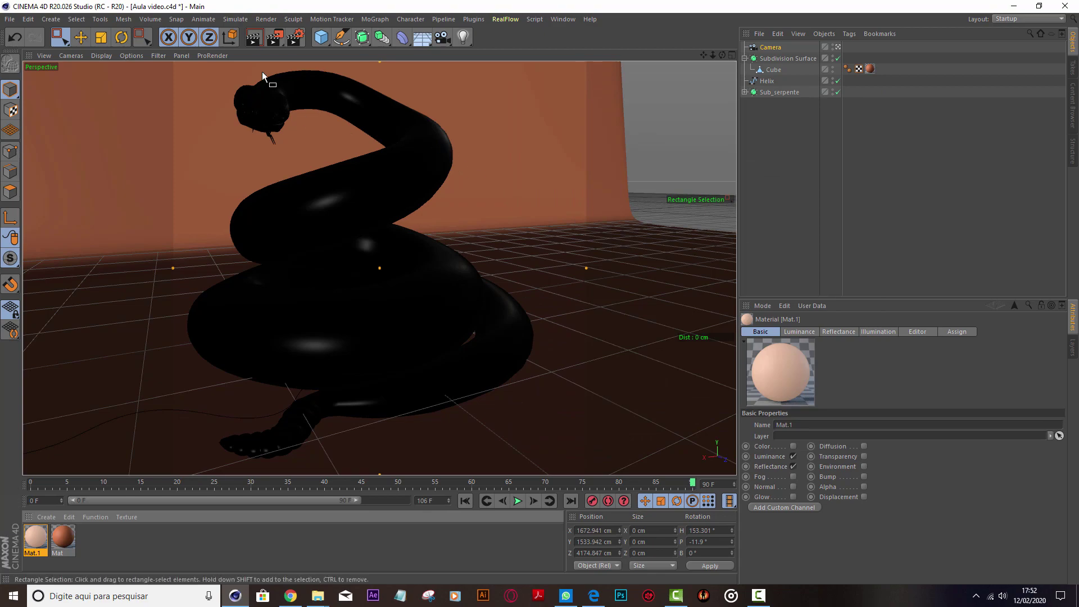
pyautogui.click(274, 38)
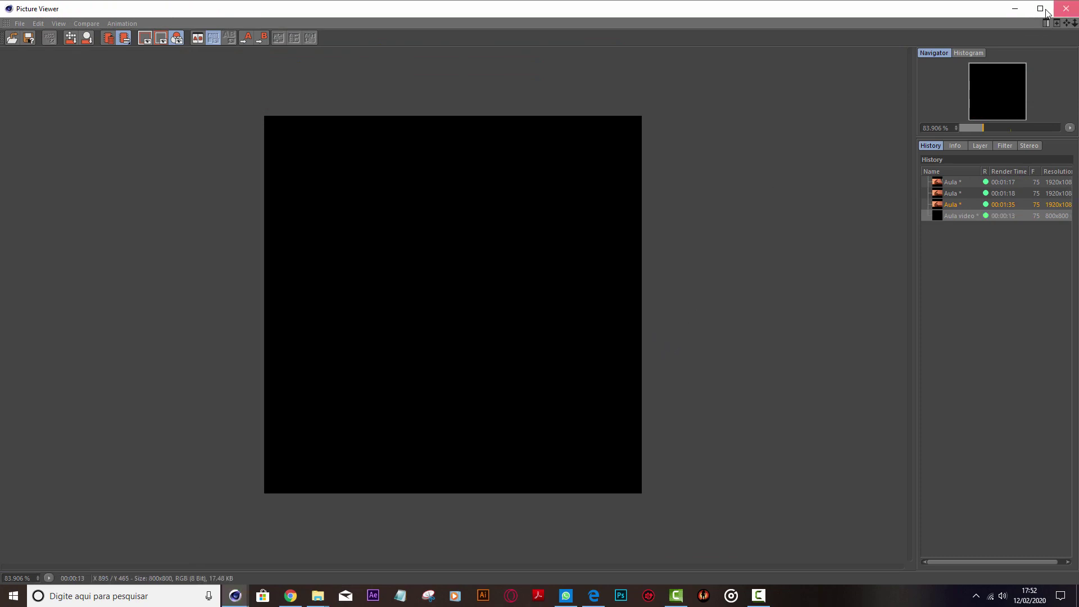
pyautogui.click(1066, 9)
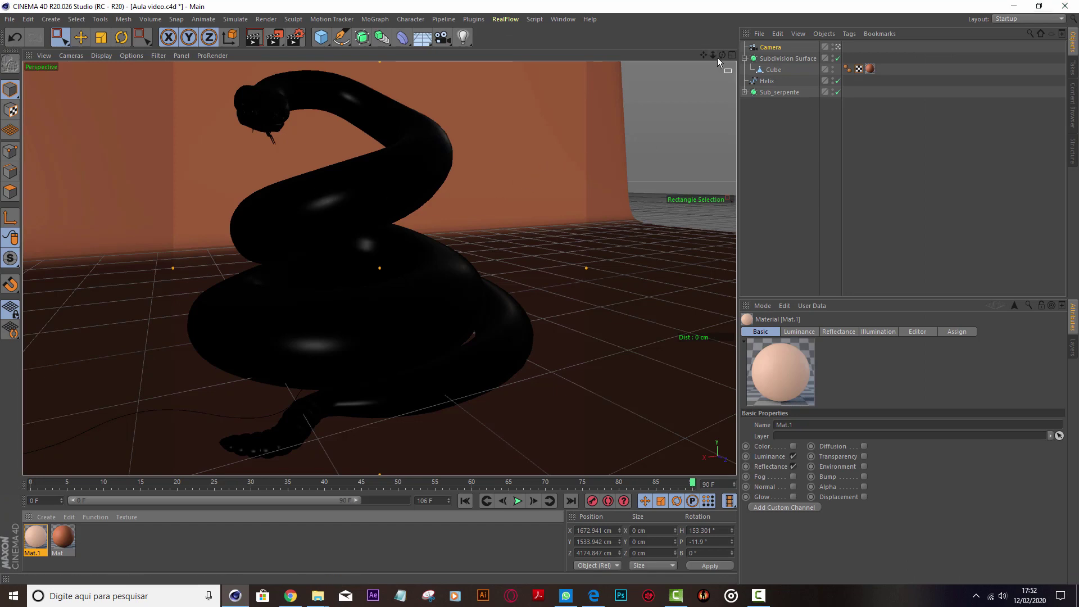
pyautogui.moveTo(464, 42); pyautogui.dragTo(595, 80)
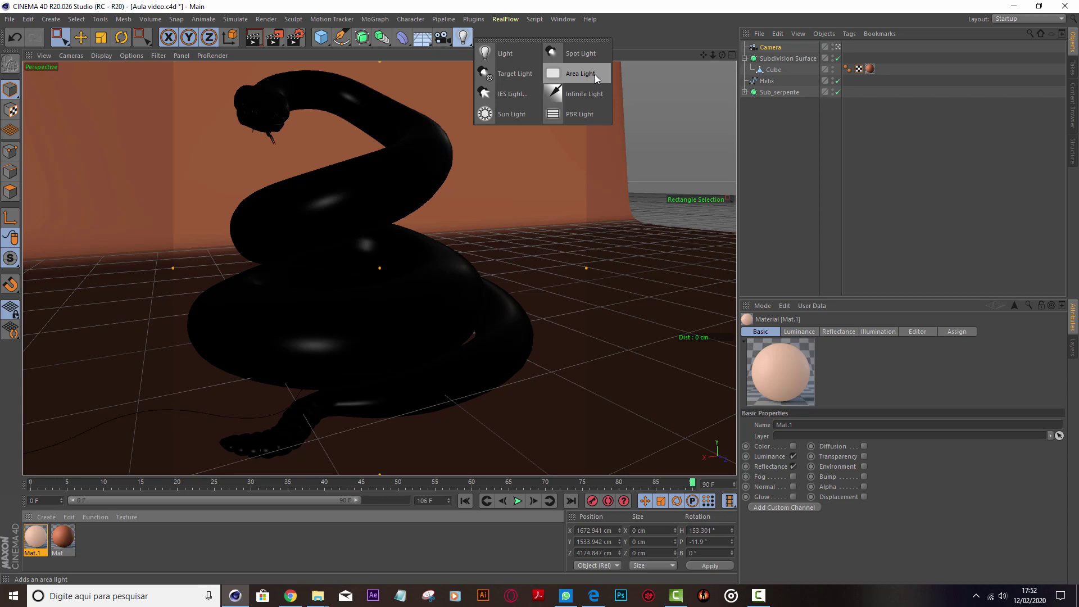
# Add an area light, move it out to the snake's left and back, and turn it 90° in heading.
pyautogui.click(594, 74)
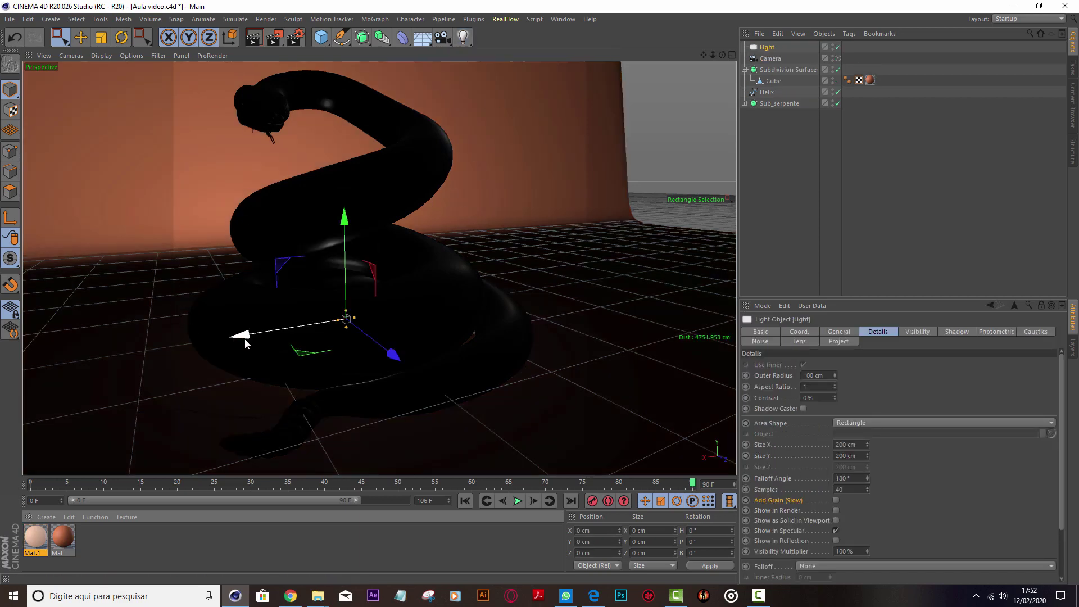
pyautogui.moveTo(245, 339); pyautogui.dragTo(54, 362)
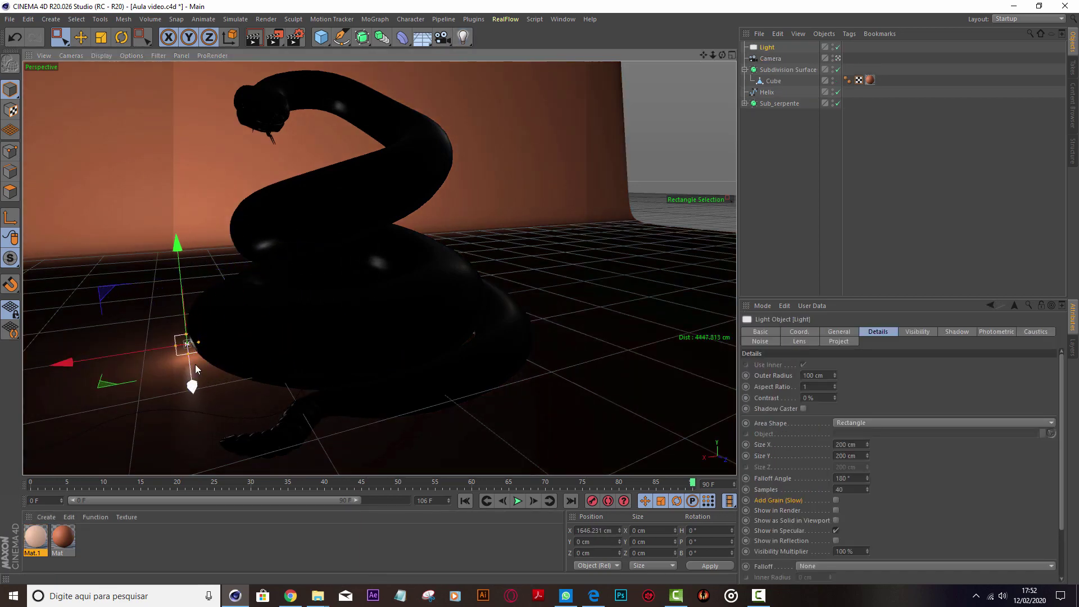
pyautogui.moveTo(188, 380)
pyautogui.mouseDown()
pyautogui.moveTo(168, 185)
pyautogui.moveTo(183, 110)
pyautogui.mouseUp()
pyautogui.click(120, 37)
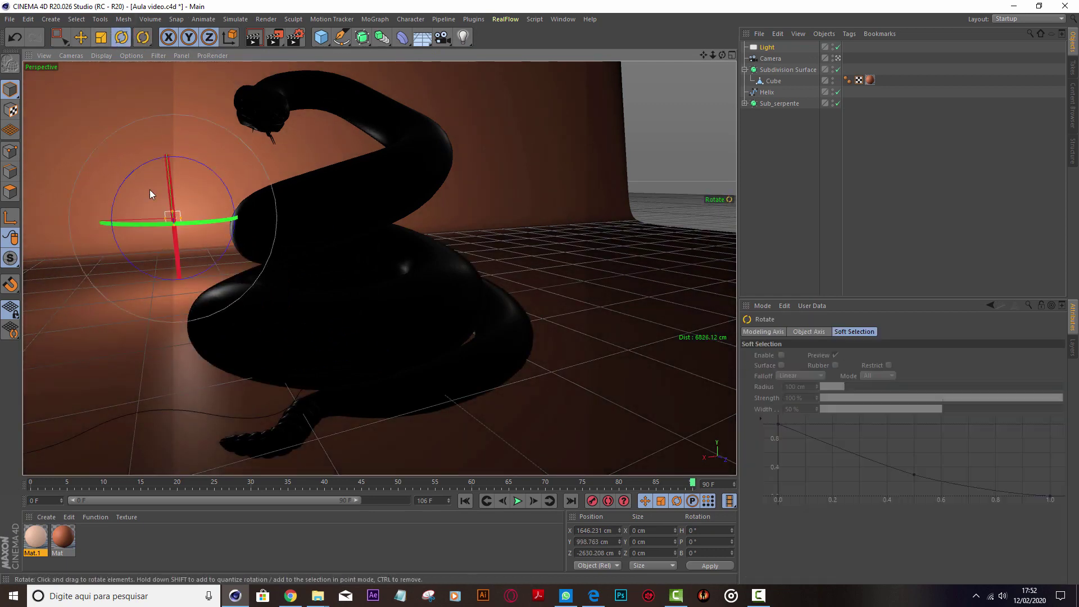
pyautogui.moveTo(135, 224); pyautogui.dragTo(259, 230)
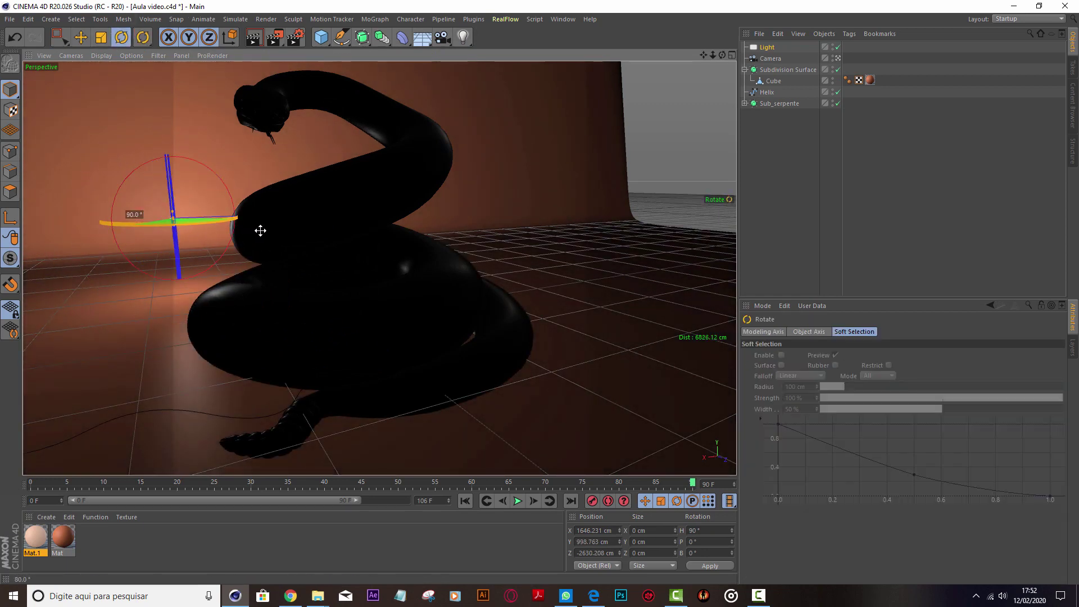
pyautogui.click(80, 37)
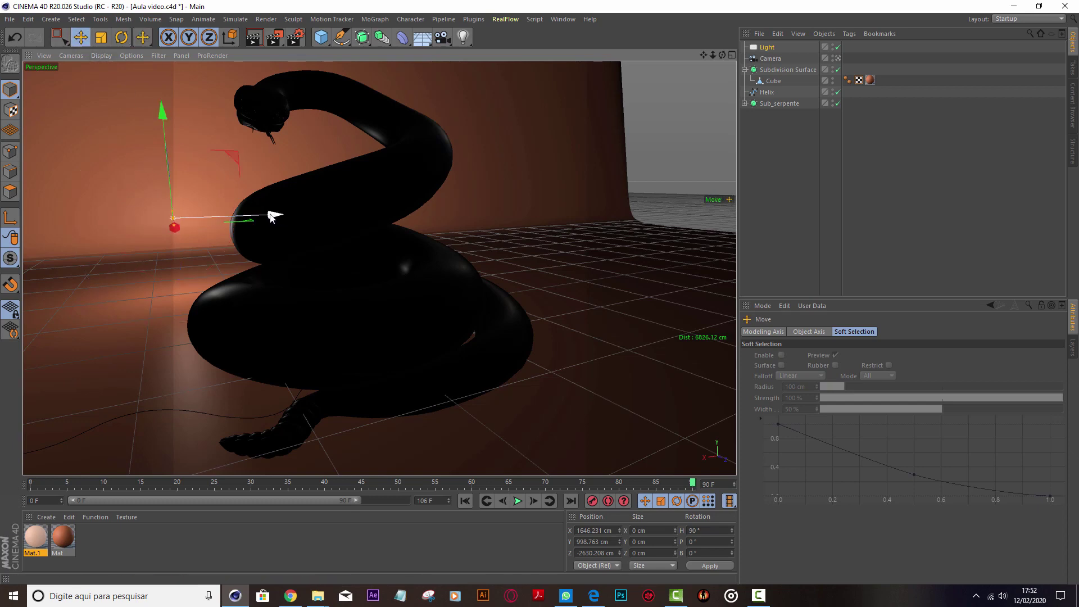
pyautogui.moveTo(261, 214); pyautogui.dragTo(168, 213)
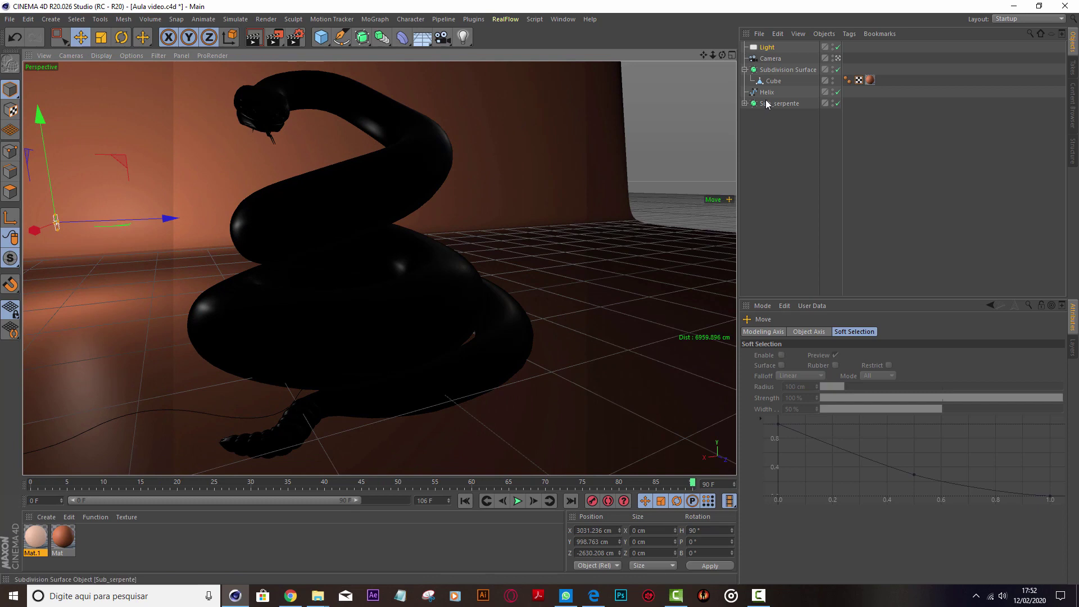
# Set the area light's intensity to 145% and its falloff angle to 0°.
pyautogui.click(767, 48)
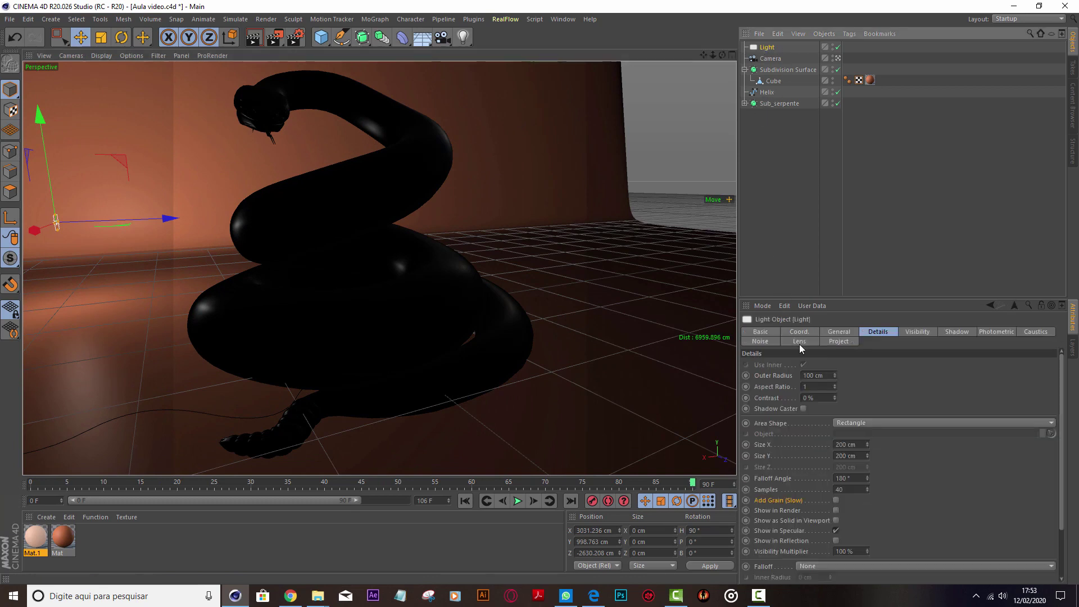
pyautogui.click(848, 331)
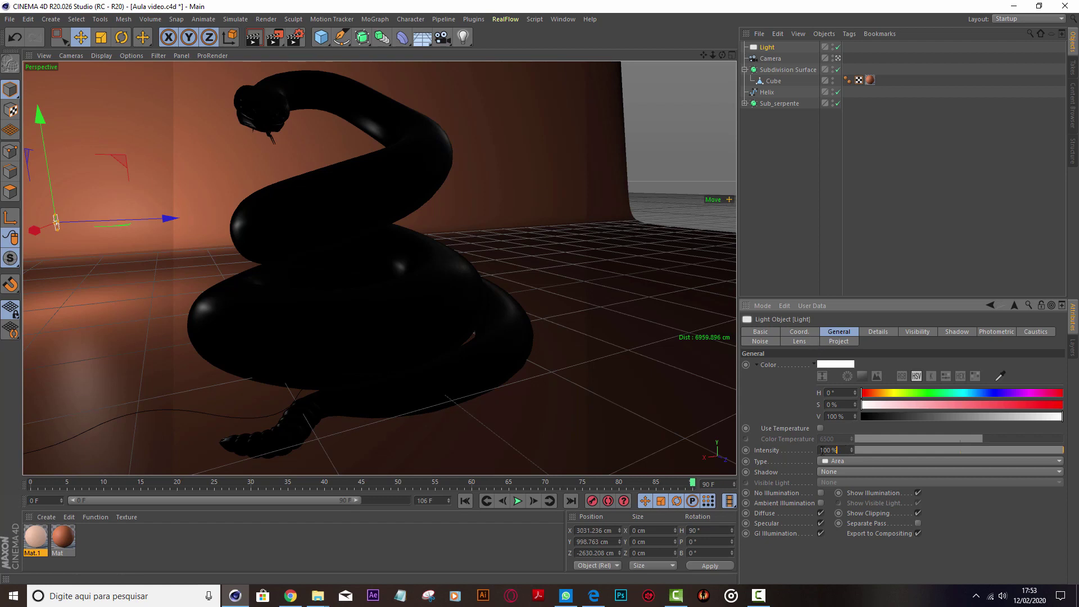
pyautogui.doubleClick(835, 450)
pyautogui.write('145')
pyautogui.press('Return')
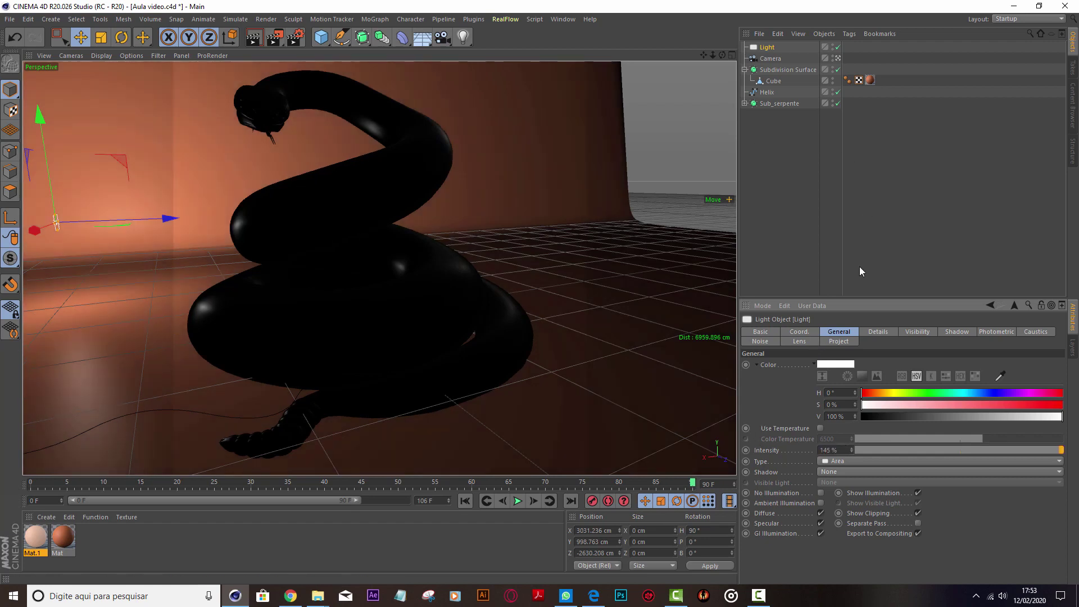
pyautogui.click(921, 332)
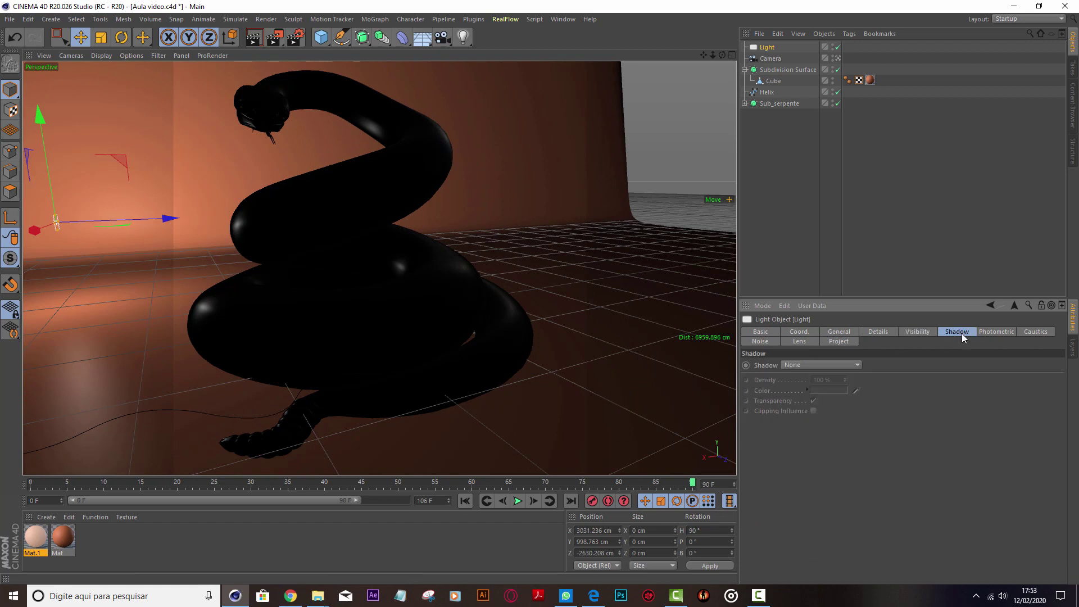
pyautogui.click(880, 332)
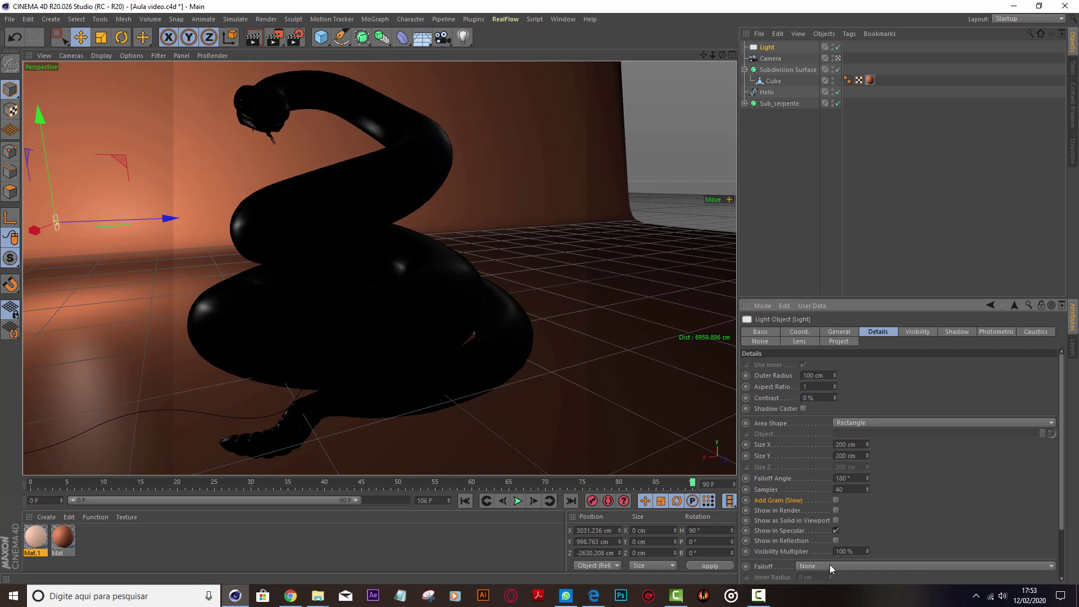
pyautogui.doubleClick(858, 477)
pyautogui.write('0')
pyautogui.press('Return')
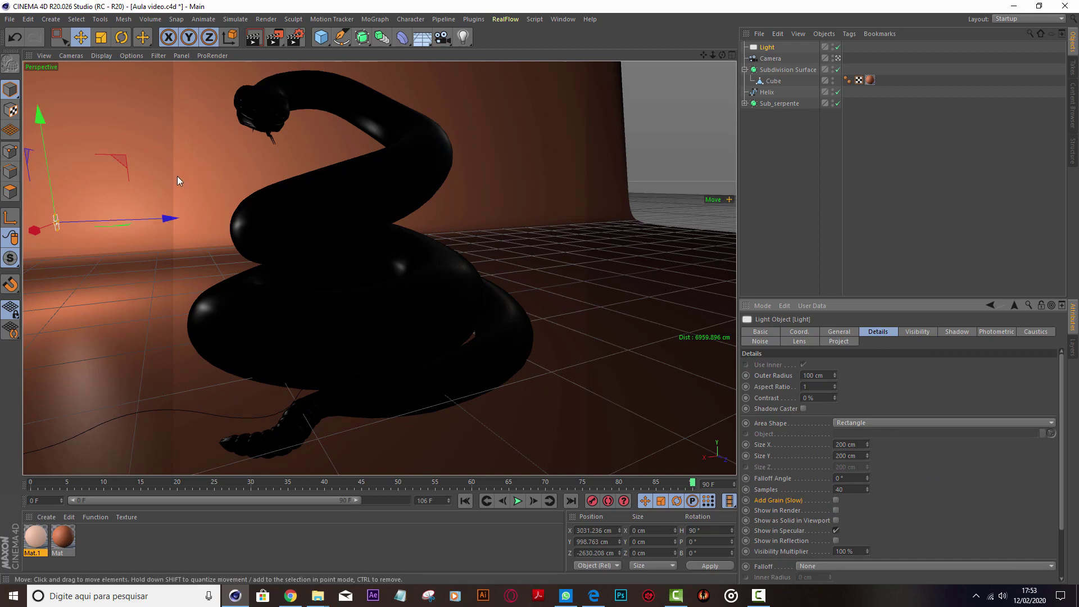
# Nudge the area light along X and Z in the top view, then render to the Picture Viewer.
pyautogui.moveTo(163, 217); pyautogui.dragTo(182, 217)
pyautogui.middleClick(571, 127)
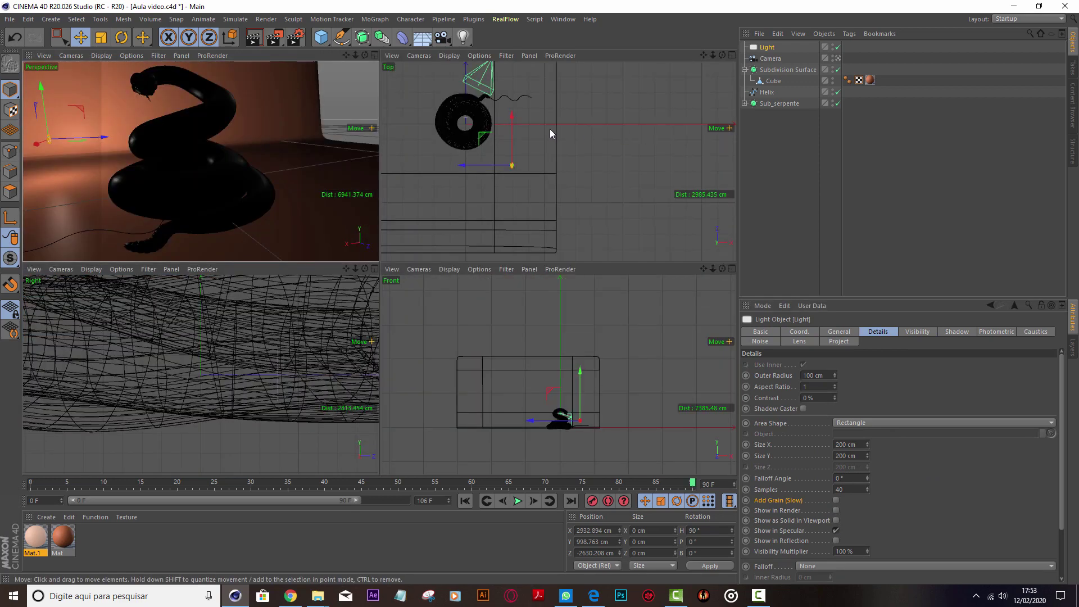
pyautogui.middleClick(550, 133)
pyautogui.moveTo(291, 184)
pyautogui.mouseDown()
pyautogui.moveTo(312, 71)
pyautogui.moveTo(306, 79)
pyautogui.mouseUp()
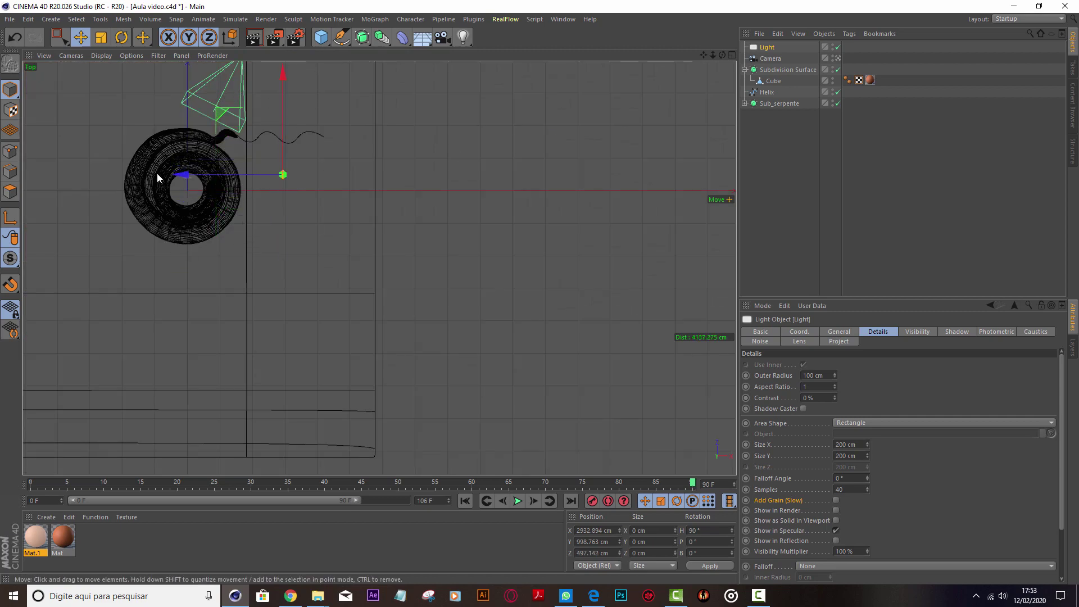
pyautogui.middleClick(434, 157)
pyautogui.middleClick(259, 153)
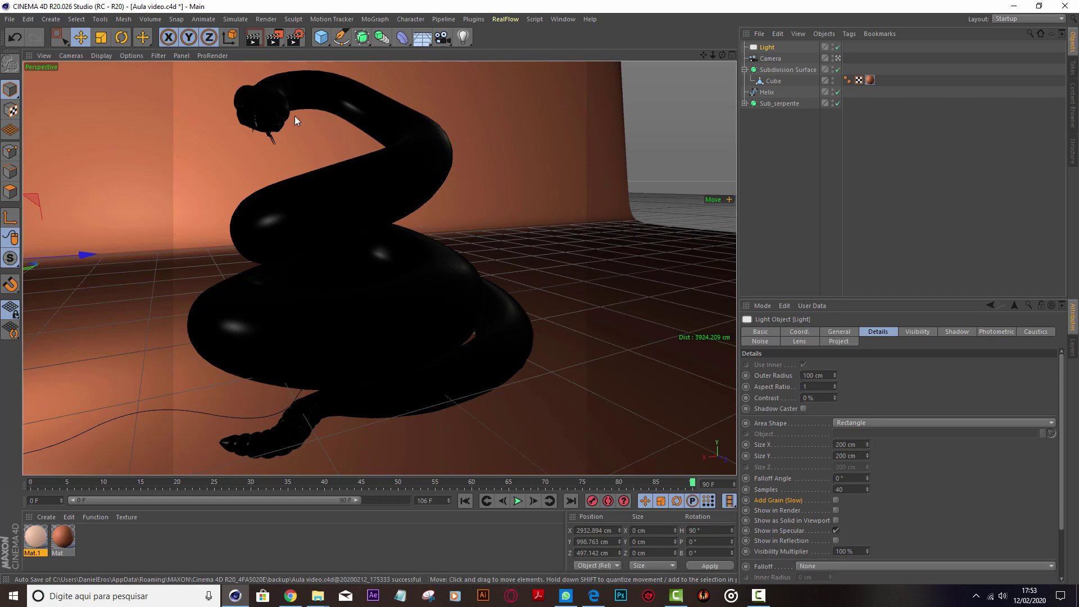
pyautogui.click(274, 37)
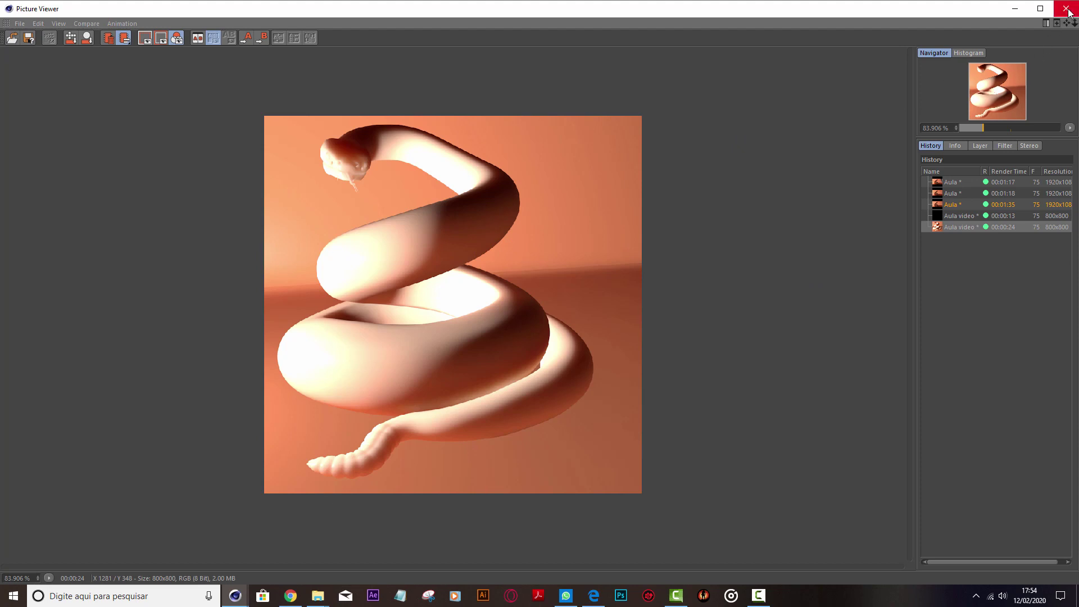
# Close the render and drag the area light out along X to about 7540 cm.
pyautogui.click(1013, 10)
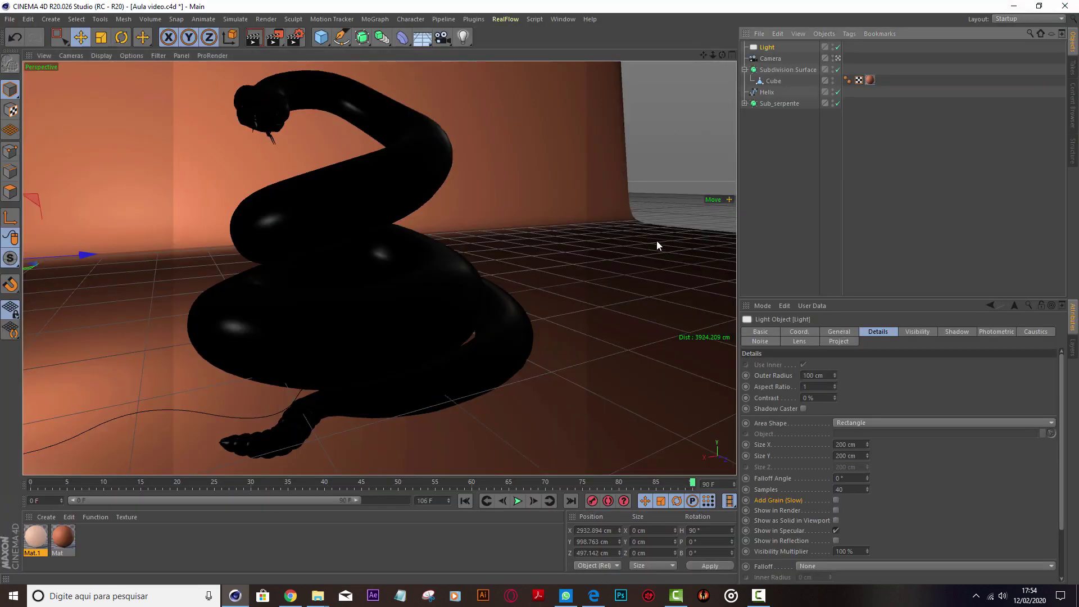
pyautogui.middleClick(657, 225)
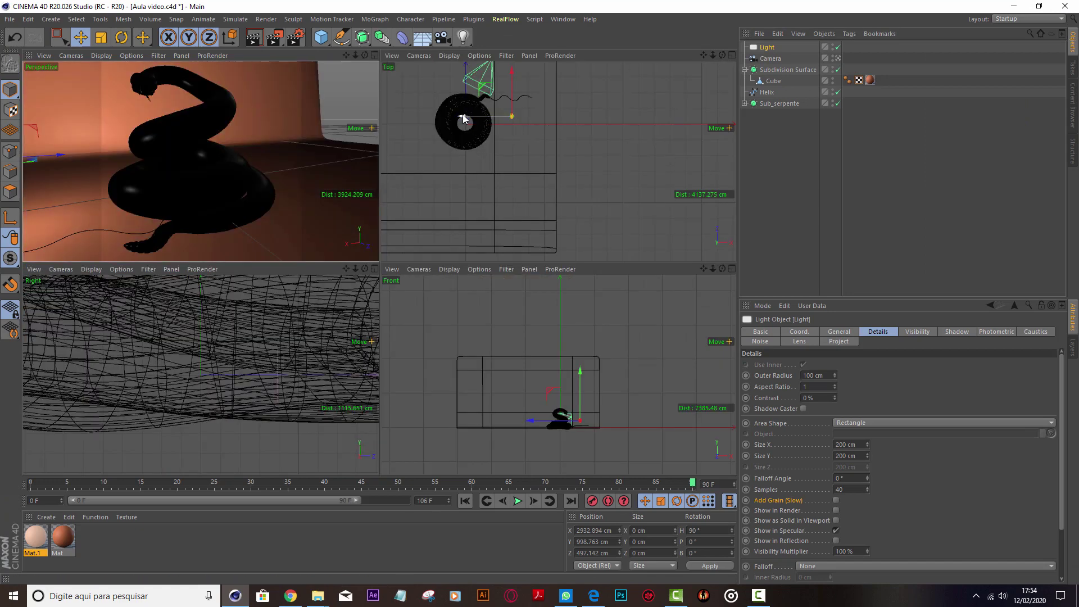
pyautogui.moveTo(479, 117); pyautogui.dragTo(537, 125)
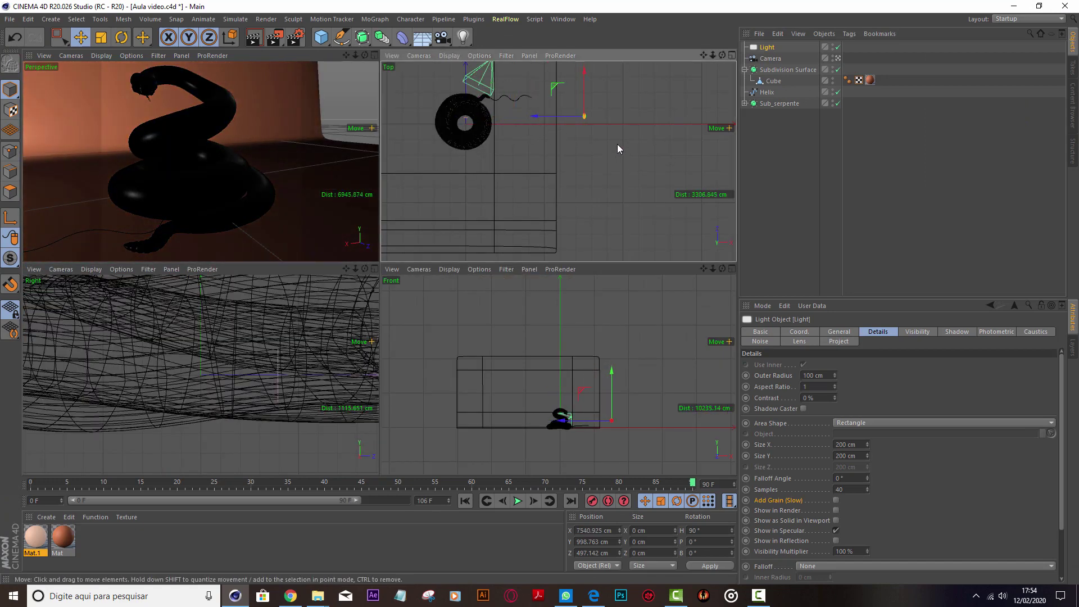
pyautogui.middleClick(238, 134)
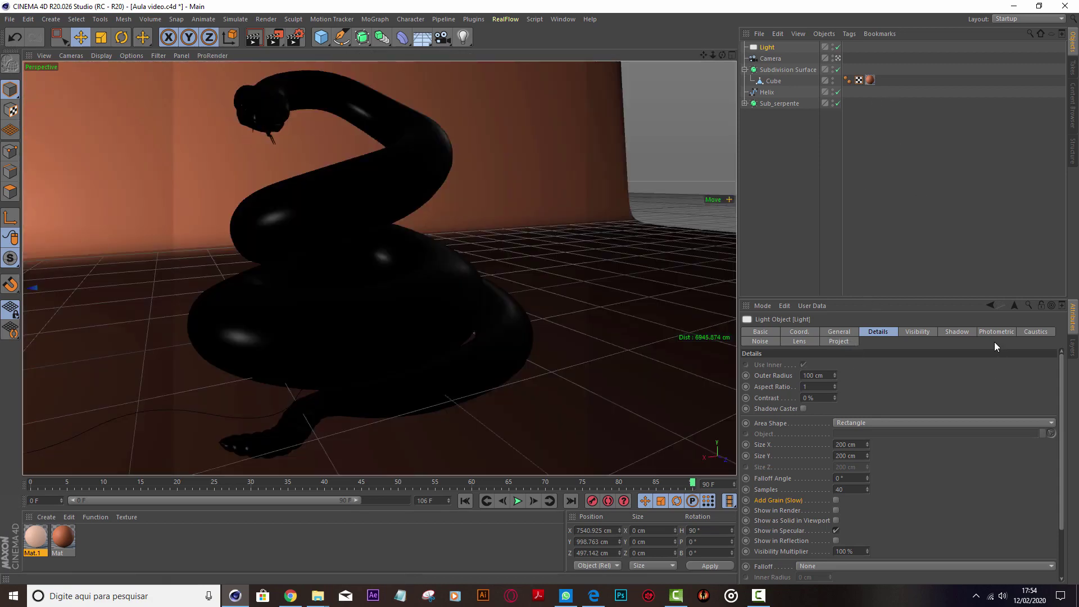
# Switch the area light's shadow type to Area.
pyautogui.click(945, 333)
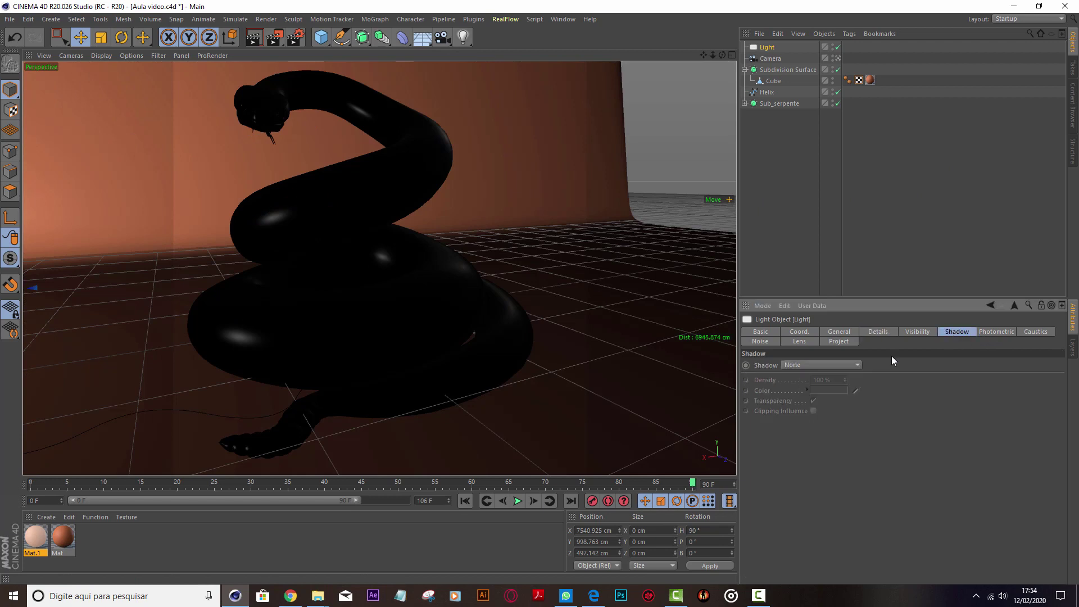
pyautogui.click(831, 365)
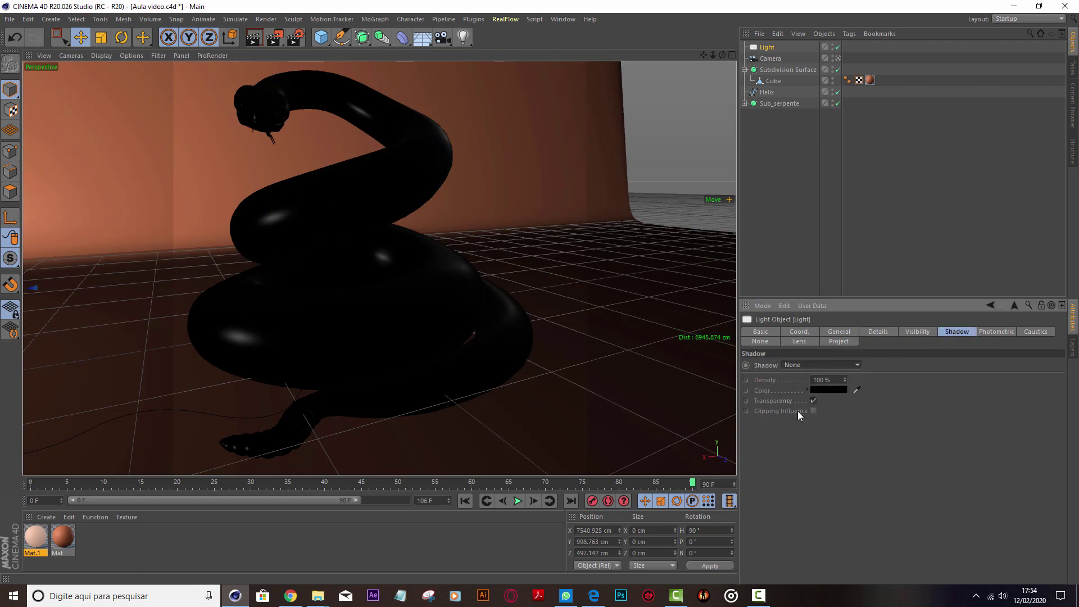
pyautogui.click(797, 410)
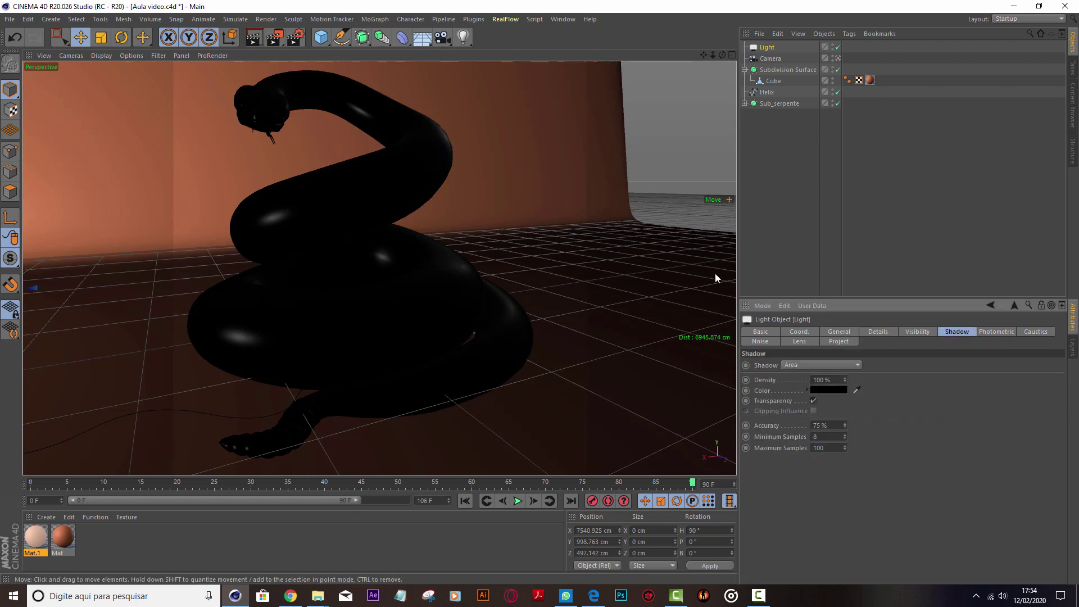
pyautogui.click(868, 332)
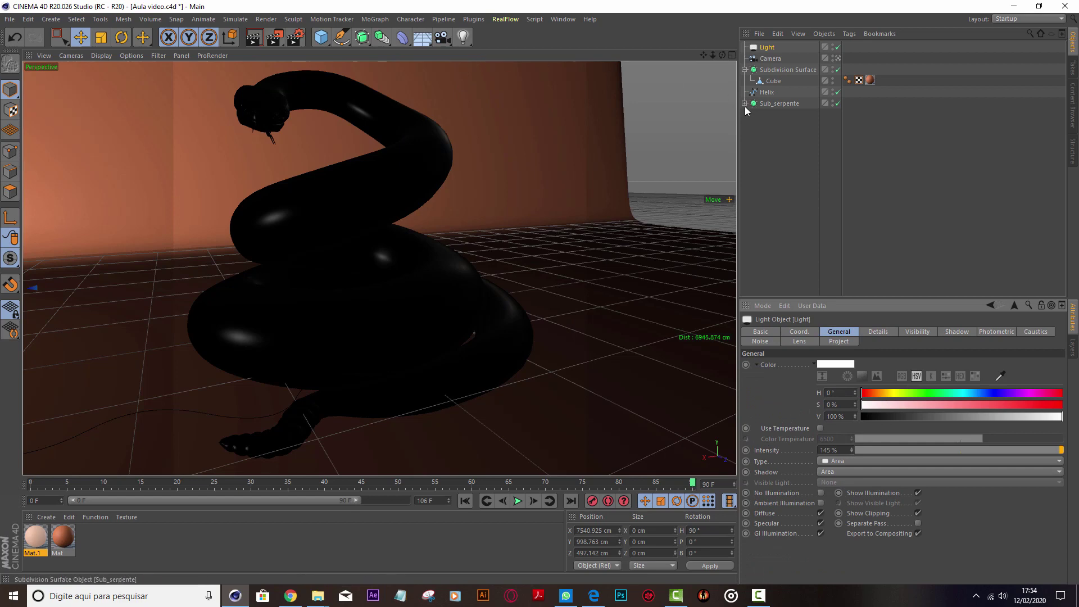
# Maximize the top view and switch to rectangle selection mode.
pyautogui.middleClick(539, 100)
pyautogui.middleClick(562, 140)
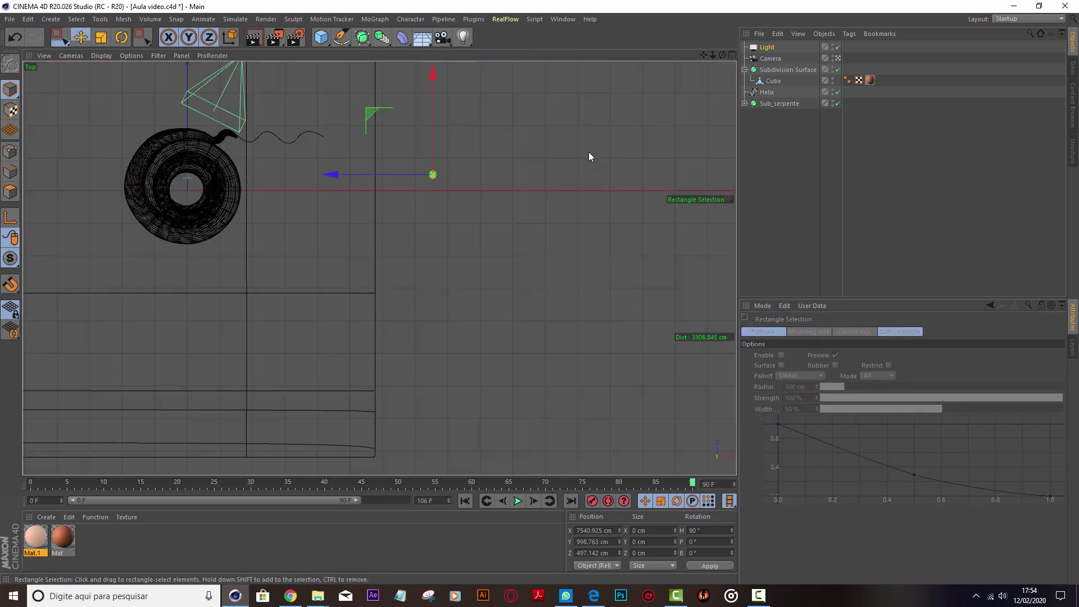
pyautogui.press('0')
pyautogui.middleClick(473, 154)
pyautogui.middleClick(533, 157)
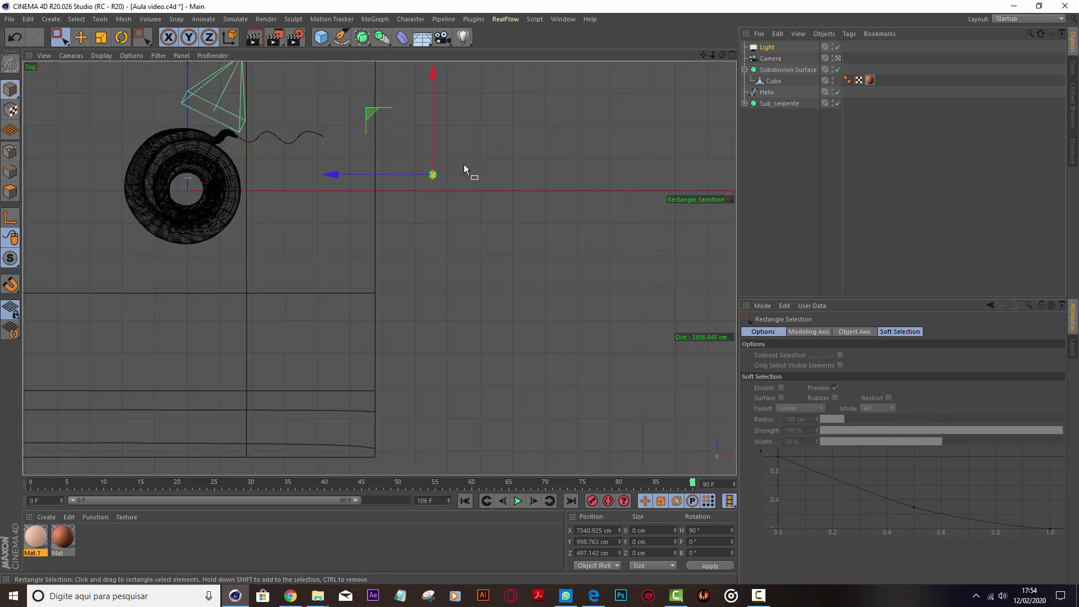
# Duplicate the light as Light.1 and drag the copy far to the snake's left in the top view.
pyautogui.keyDown('ctrl'); pyautogui.moveTo(405, 175); pyautogui.dragTo(113, 175); pyautogui.keyUp('ctrl')
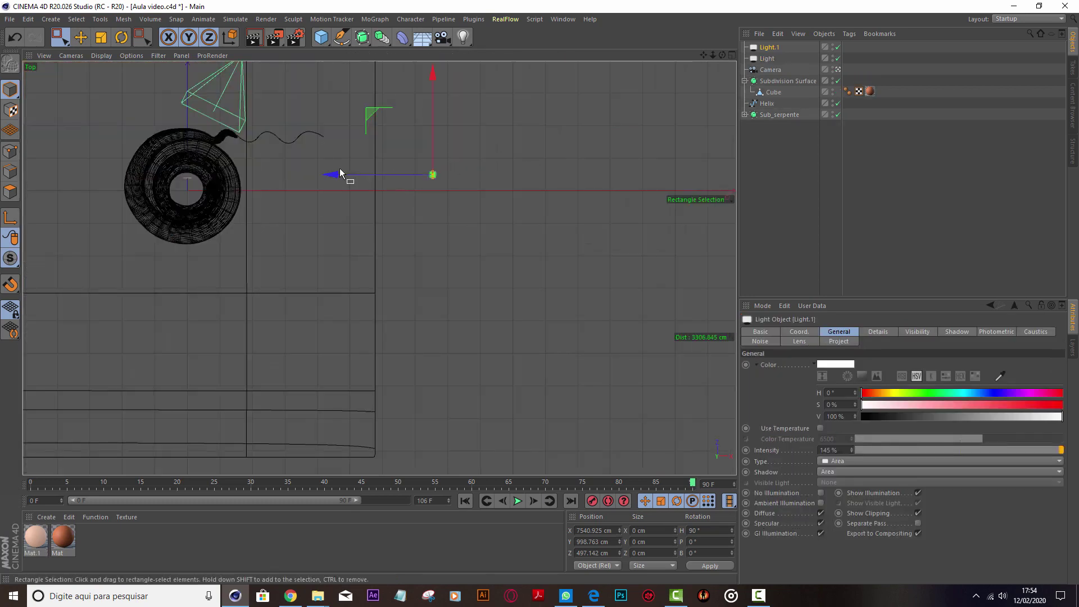
pyautogui.press('e')
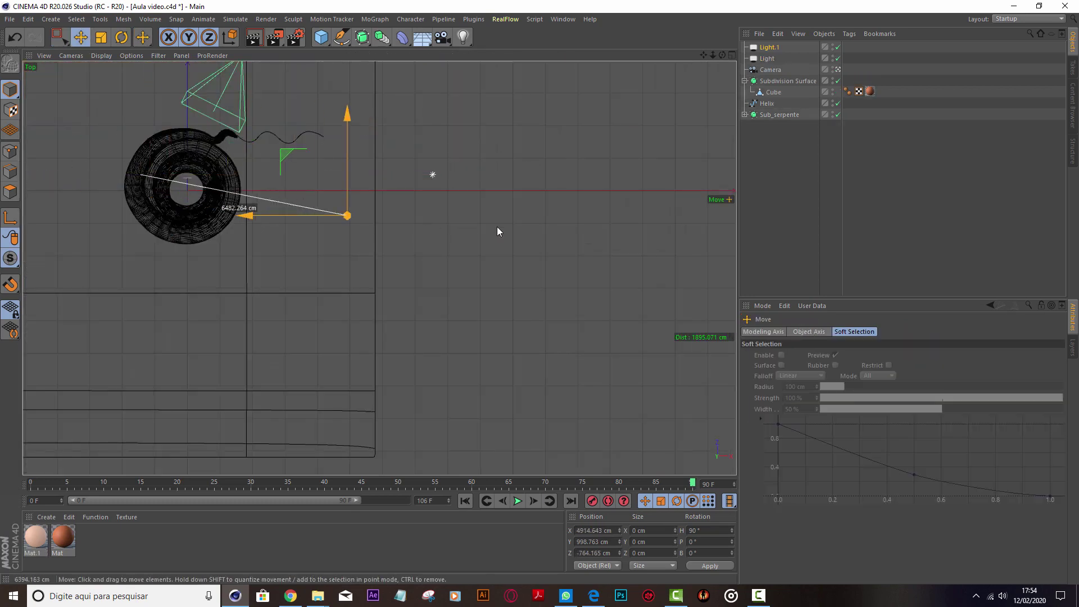
pyautogui.middleClick(220, 232)
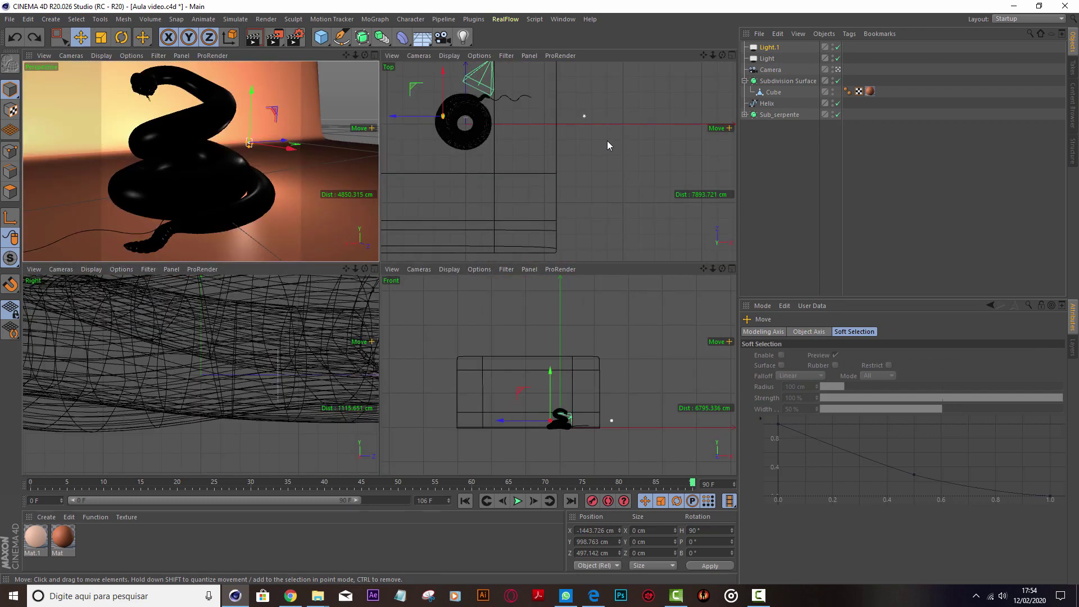
pyautogui.middleClick(607, 141)
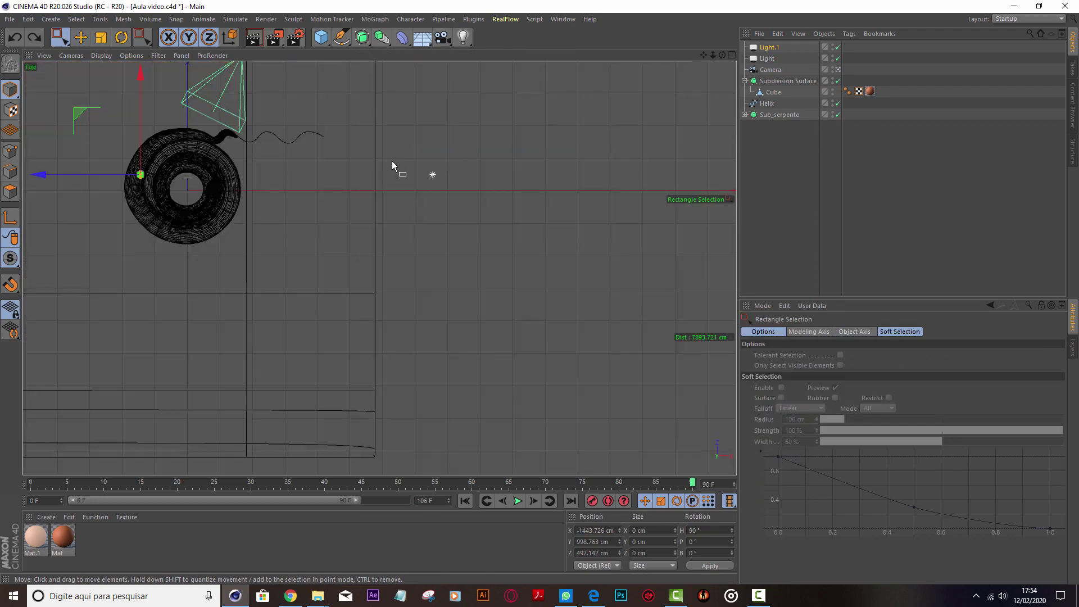
pyautogui.middleClick(371, 164)
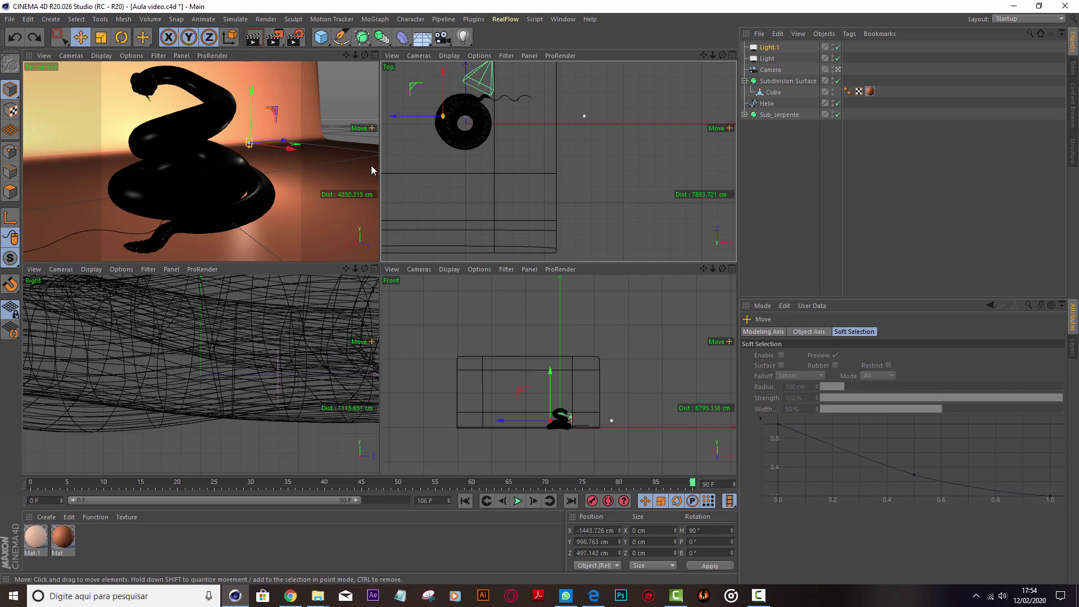
pyautogui.middleClick(476, 145)
pyautogui.scroll(-2, 506, 163)
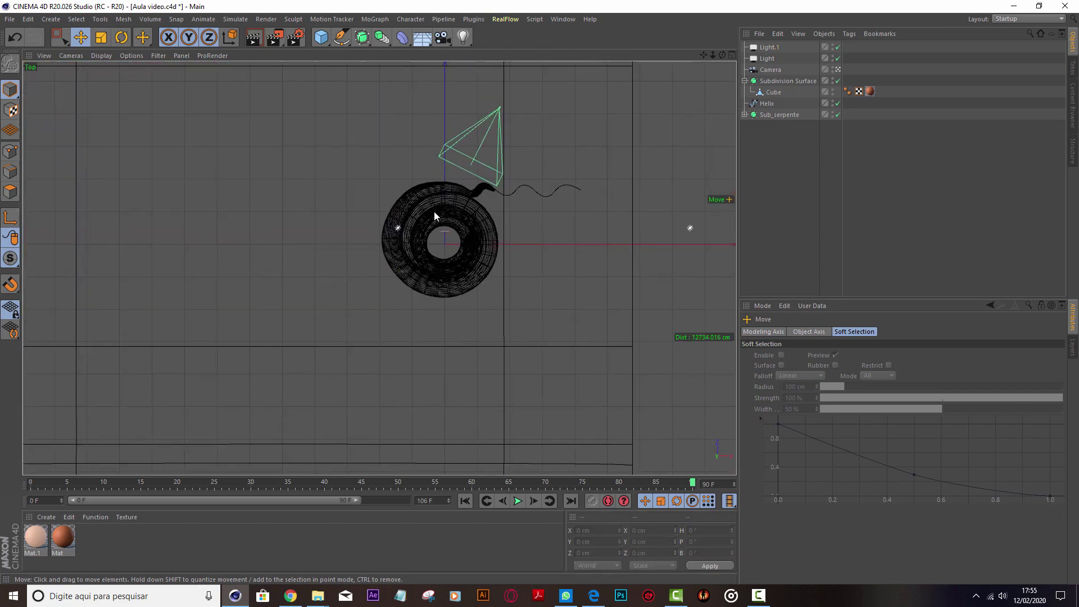
pyautogui.click(397, 228)
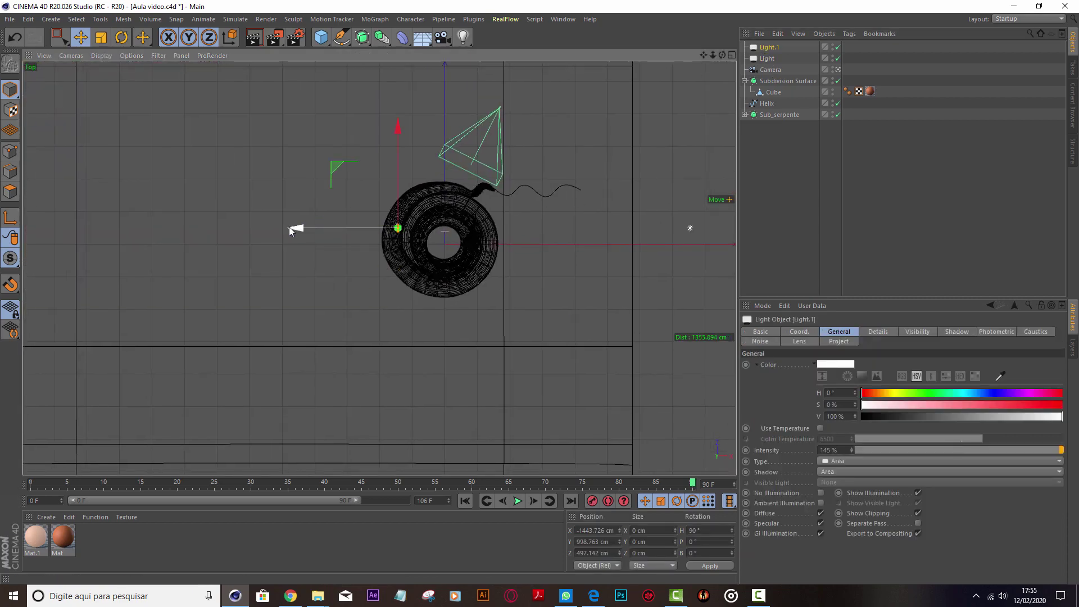
pyautogui.moveTo(292, 227); pyautogui.dragTo(119, 232)
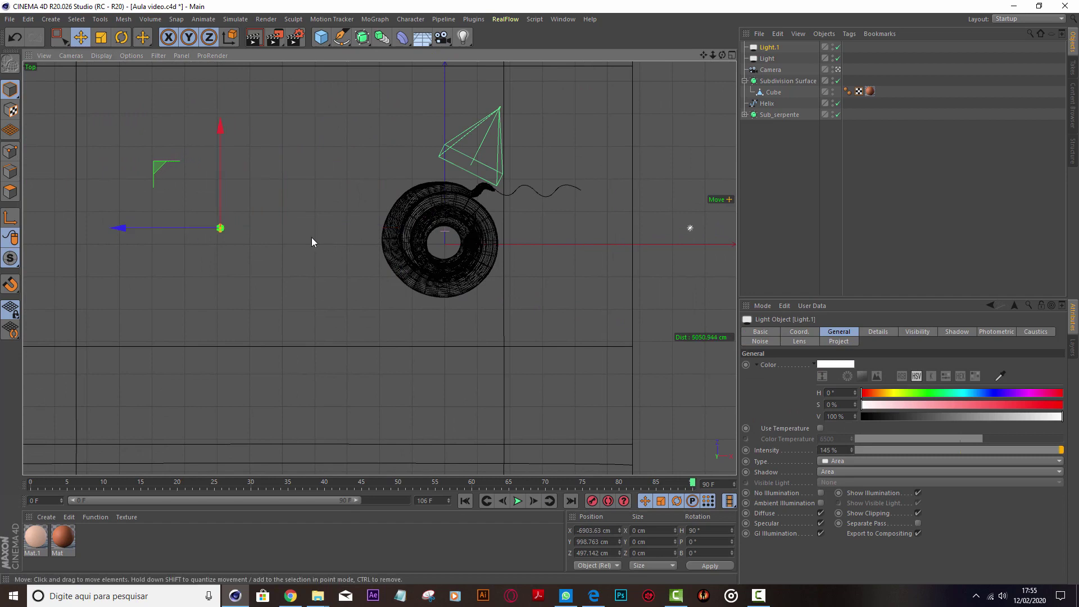
# Set Light.1's intensity to 30% and pull it back to X -3879.949 cm, then view Perspective.
pyautogui.doubleClick(831, 449)
pyautogui.write('30')
pyautogui.press('Return')
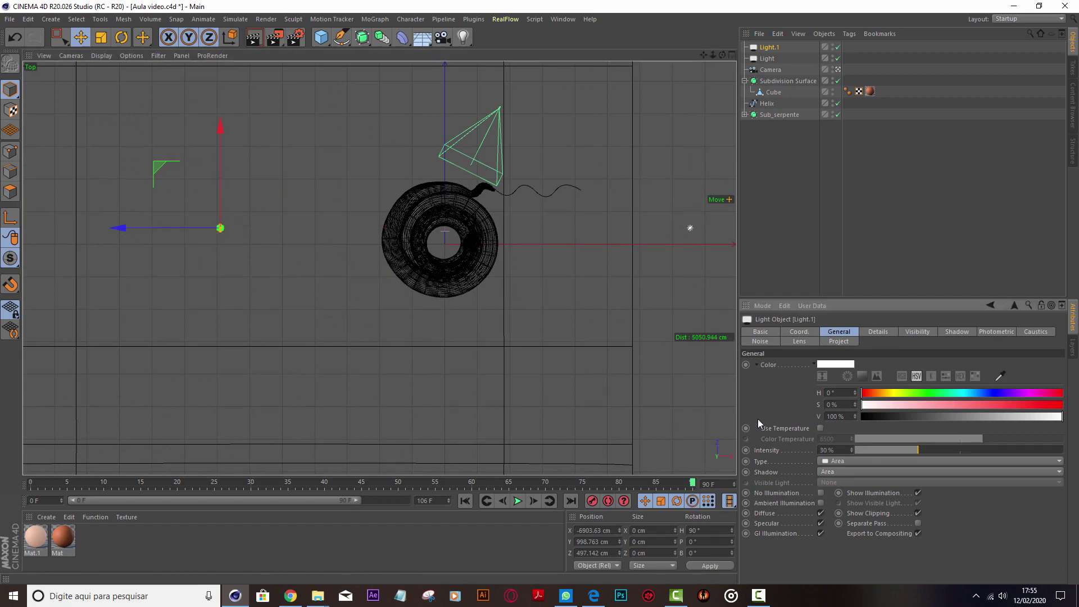
pyautogui.moveTo(118, 228)
pyautogui.mouseDown()
pyautogui.moveTo(227, 242)
pyautogui.moveTo(215, 241)
pyautogui.mouseUp()
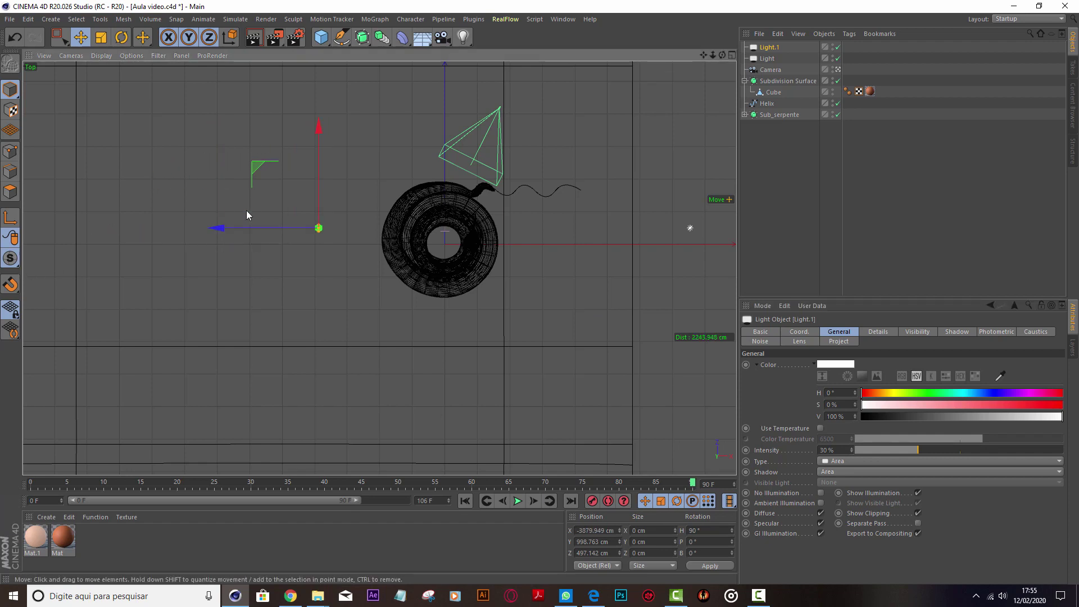
pyautogui.middleClick(445, 232)
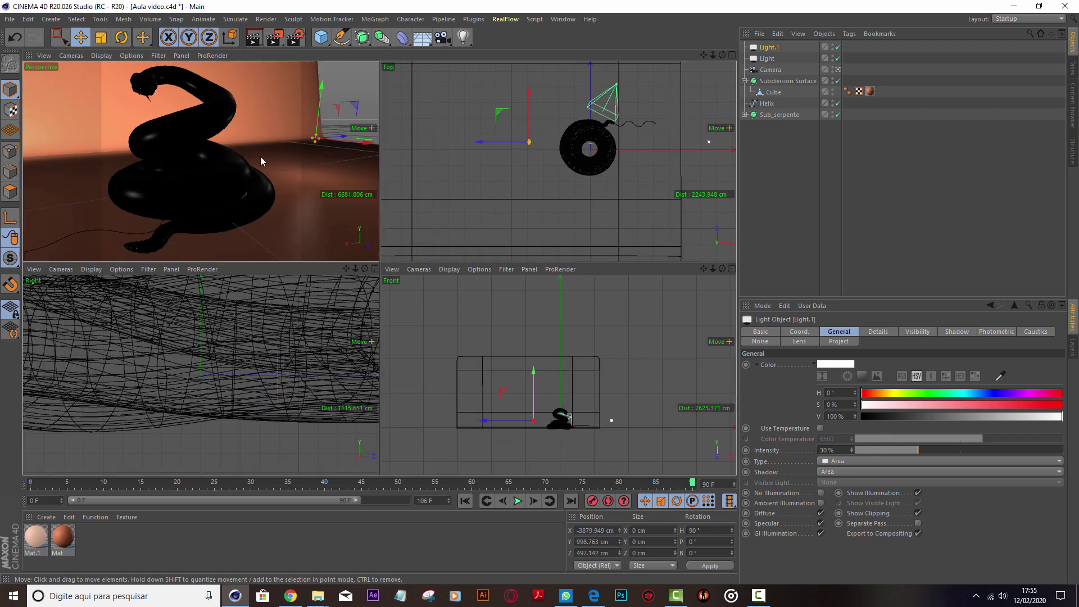
pyautogui.middleClick(275, 157)
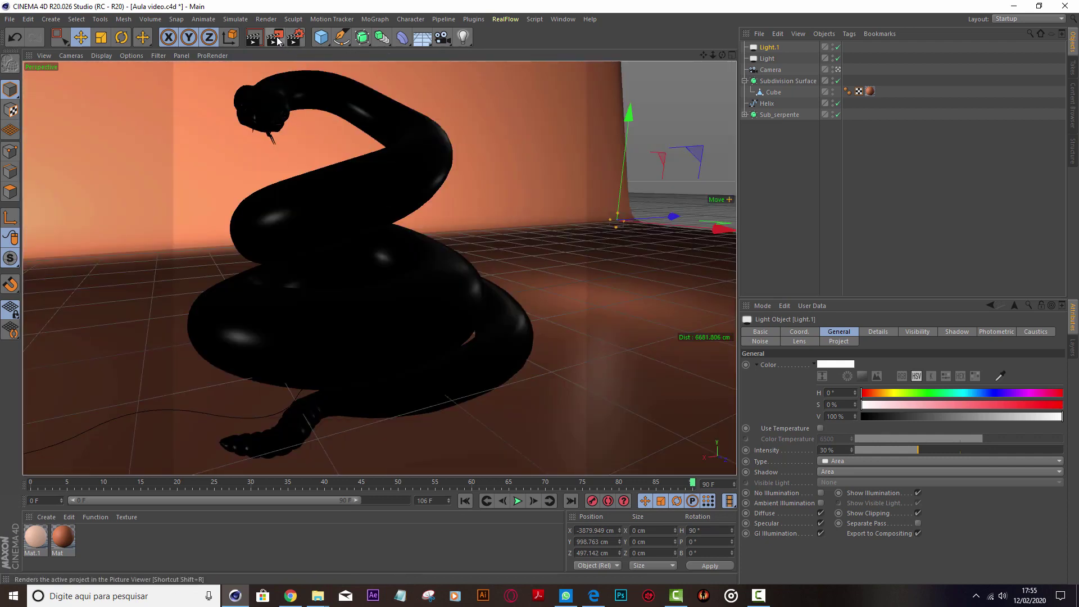
pyautogui.moveTo(273, 42); pyautogui.dragTo(273, 45)
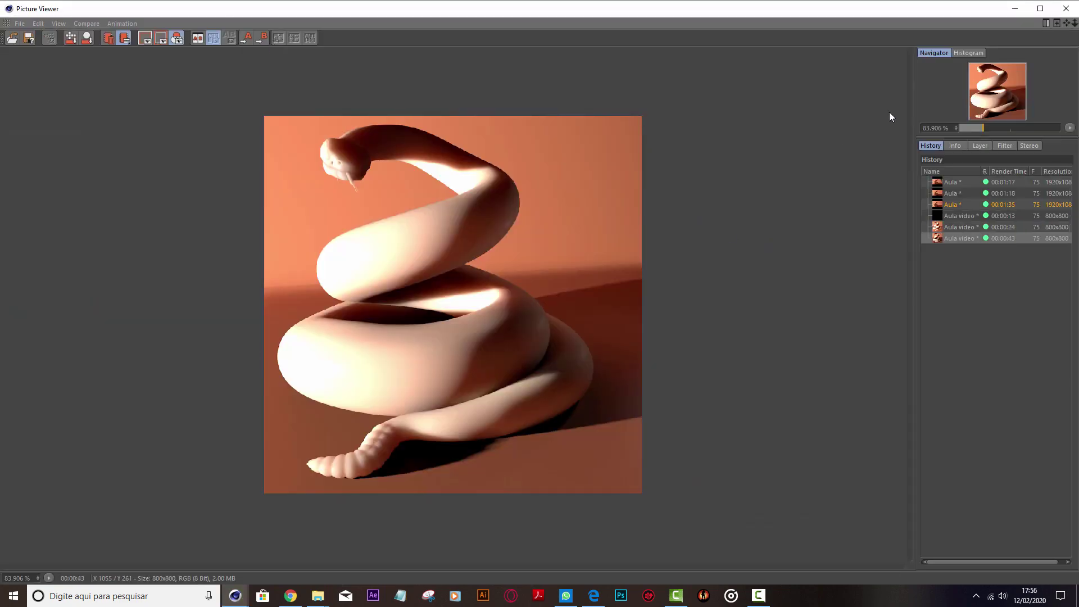
pyautogui.click(955, 235)
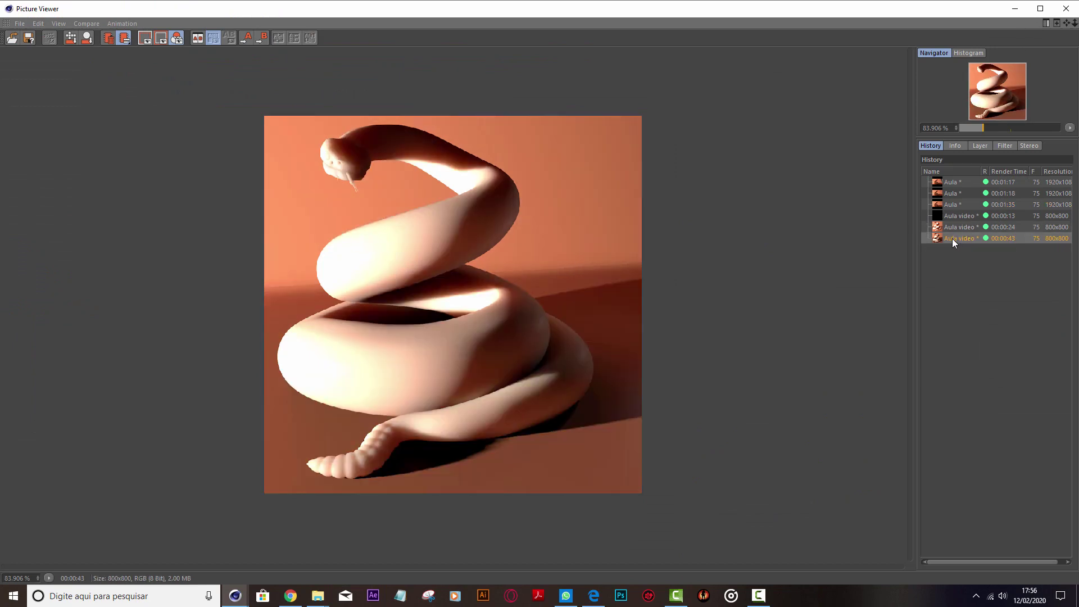
pyautogui.click(1066, 8)
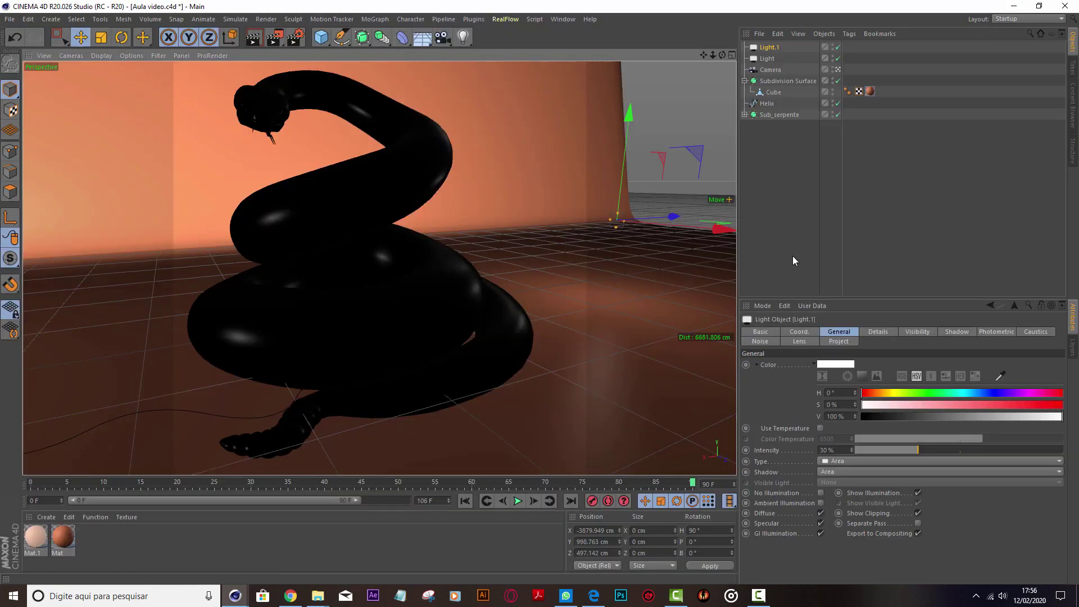
# Set Light.1's shadow to None and drop the main Light's intensity to 100%.
pyautogui.click(845, 472)
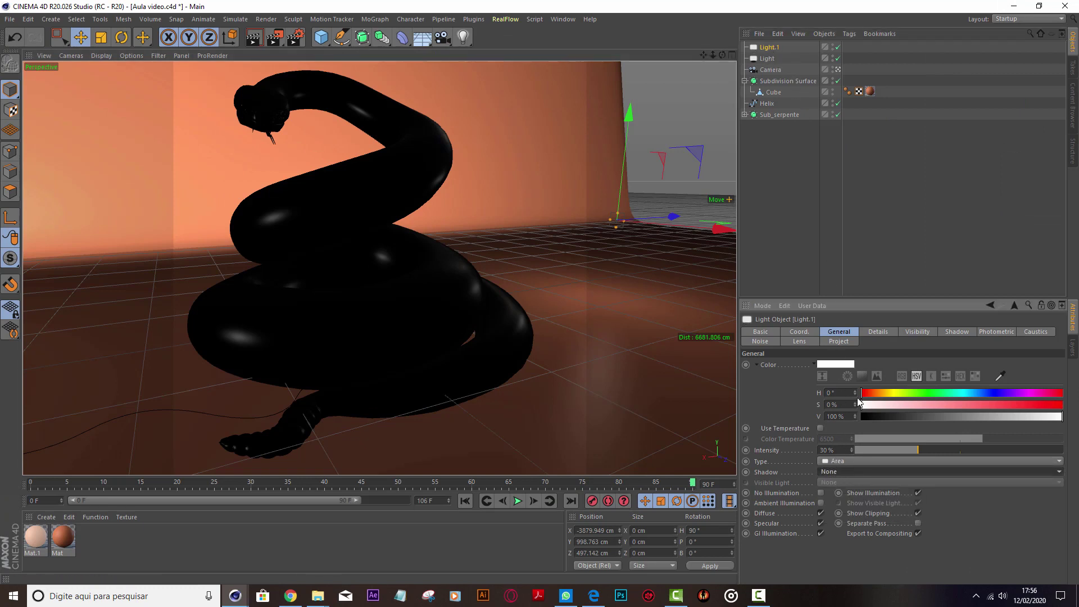
pyautogui.click(768, 59)
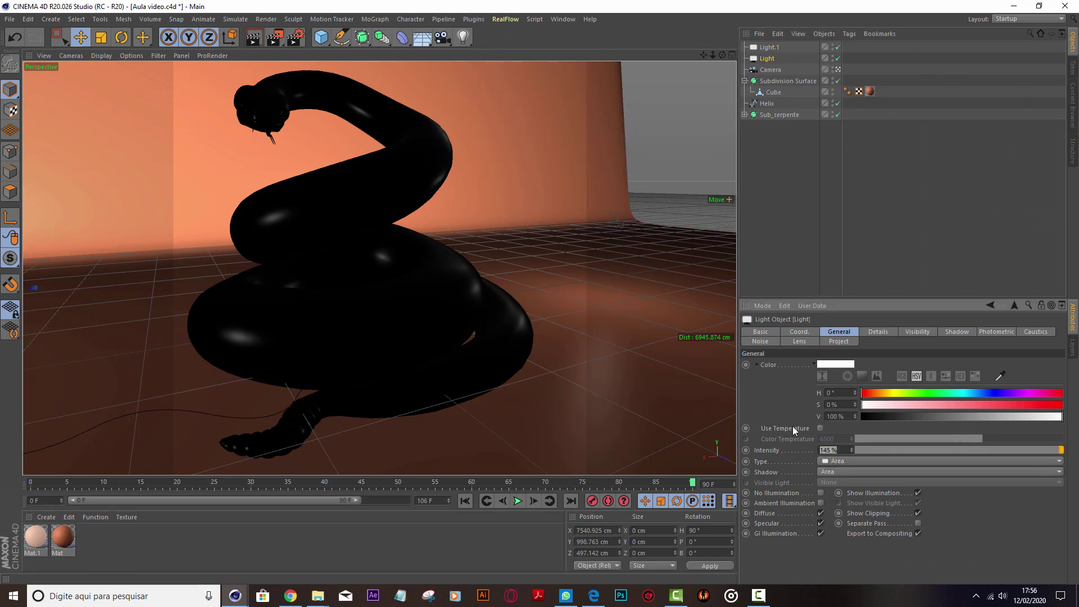
pyautogui.write('100')
pyautogui.press('Return')
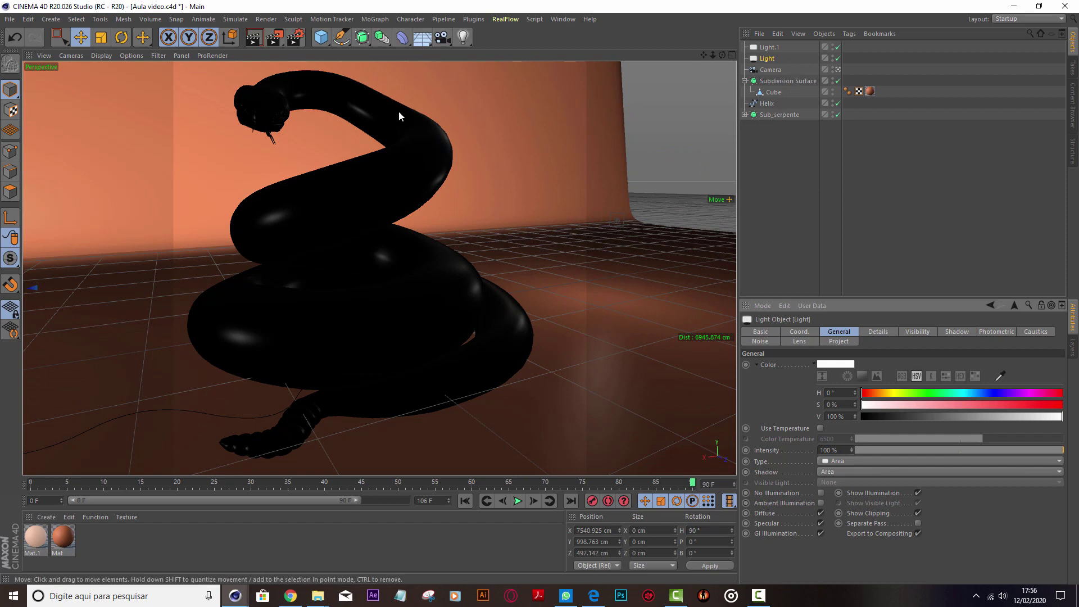
# Add a Sky object and search the Content Browser for 'hdri' presets.
pyautogui.click(422, 39)
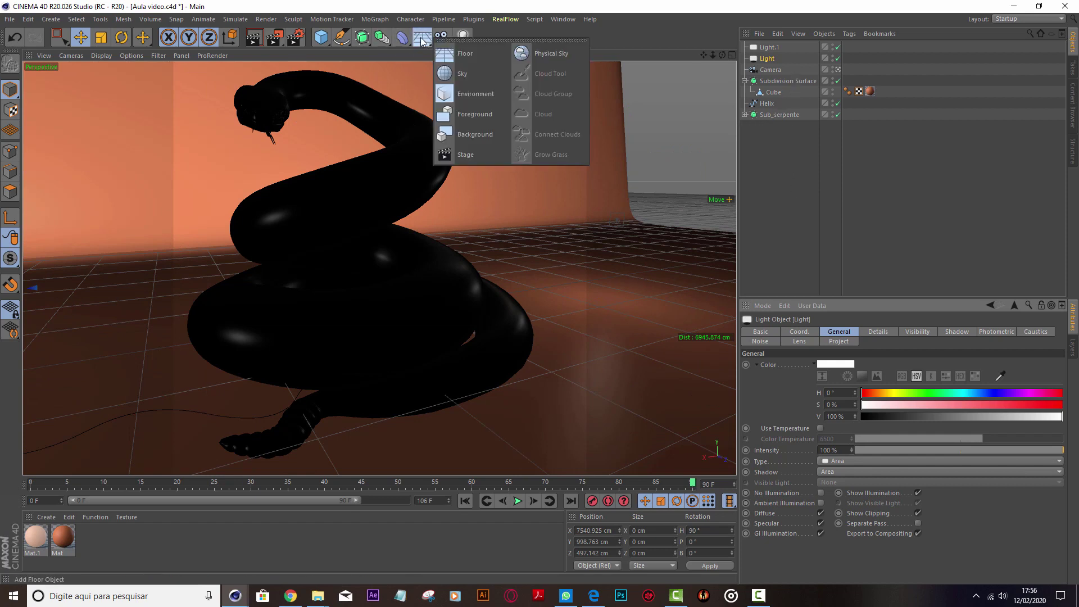
pyautogui.click(470, 79)
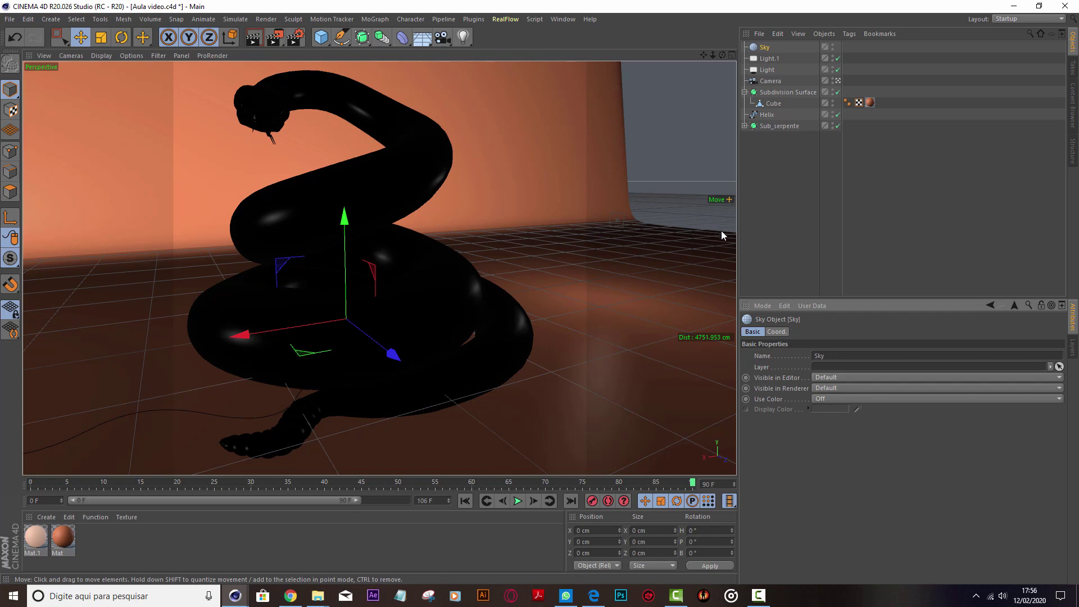
pyautogui.click(1072, 97)
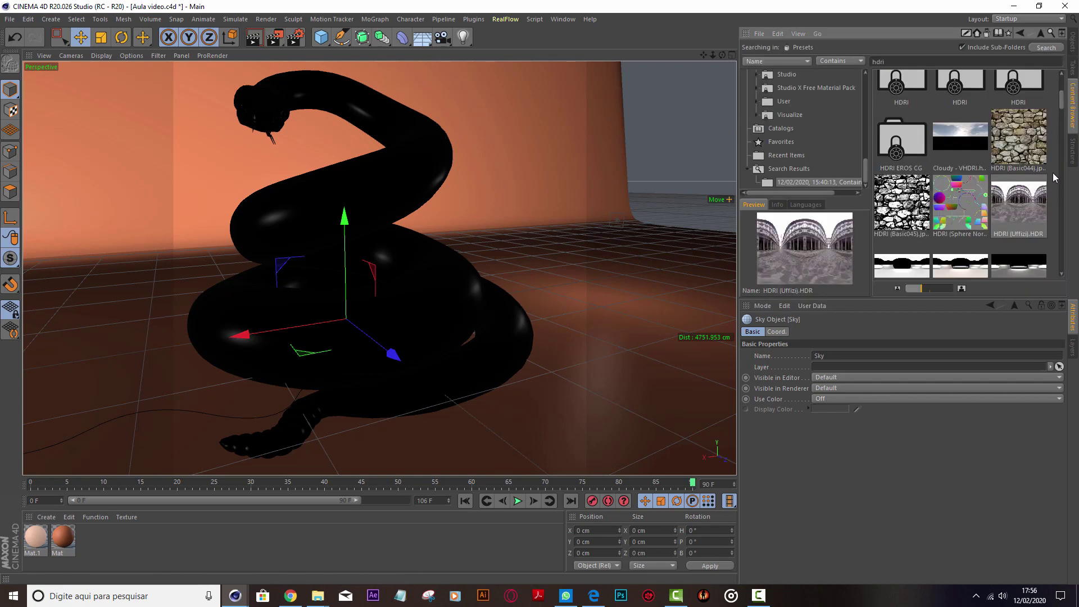
pyautogui.moveTo(886, 61); pyautogui.dragTo(858, 61)
pyautogui.press('BackSpace')
pyautogui.press('Return')
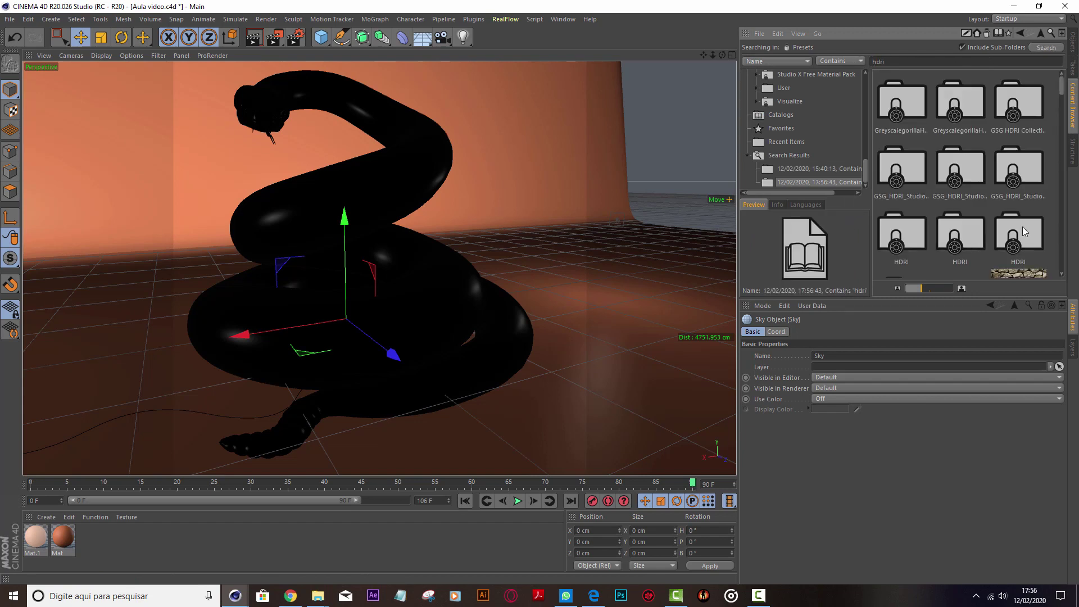
# Create Mat.2 from the HDRI (Uffizi).HDR preset and apply it to the Sky.
pyautogui.scroll(-3, 1055, 118)
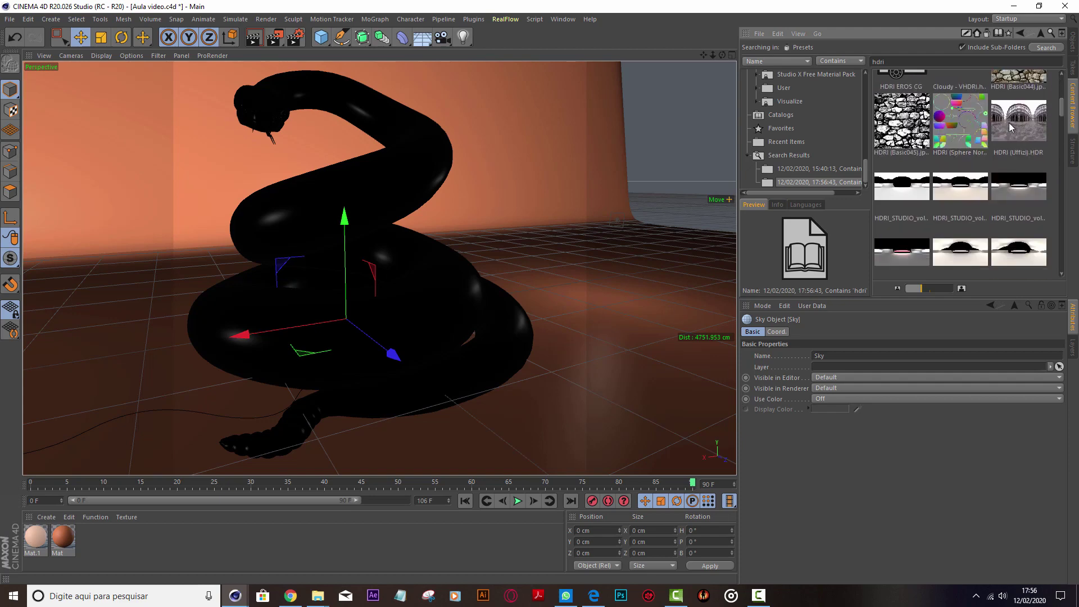
pyautogui.click(1012, 125)
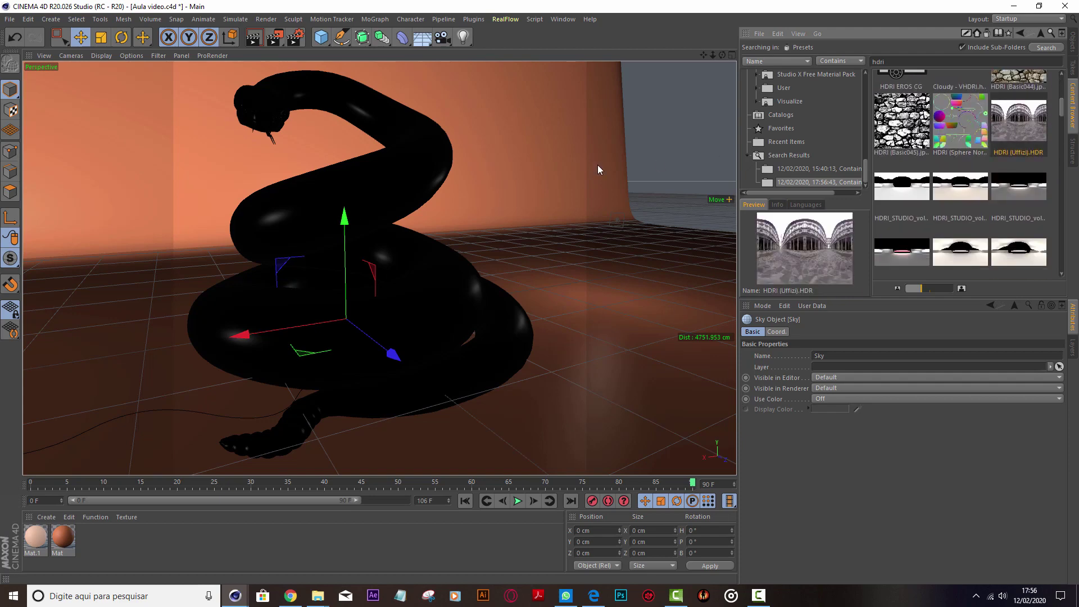
pyautogui.doubleClick(107, 541)
pyautogui.moveTo(35, 541); pyautogui.dragTo(671, 139)
# Turn off Color and Reflectance in Mat.2 and load the Uffizi HDRI as its Luminance texture.
pyautogui.doubleClick(45, 535)
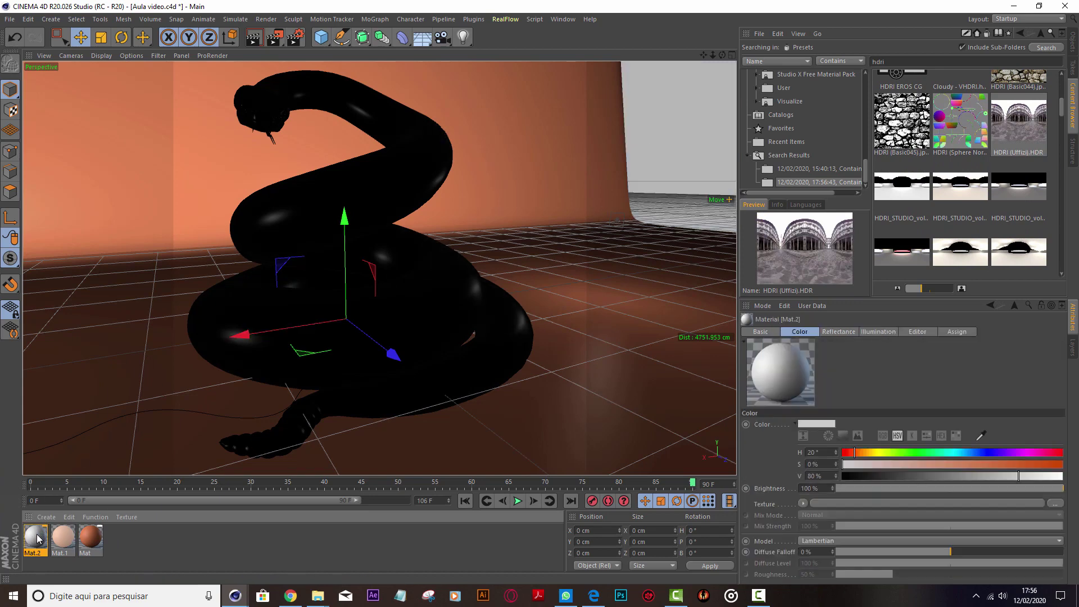
pyautogui.click(1072, 45)
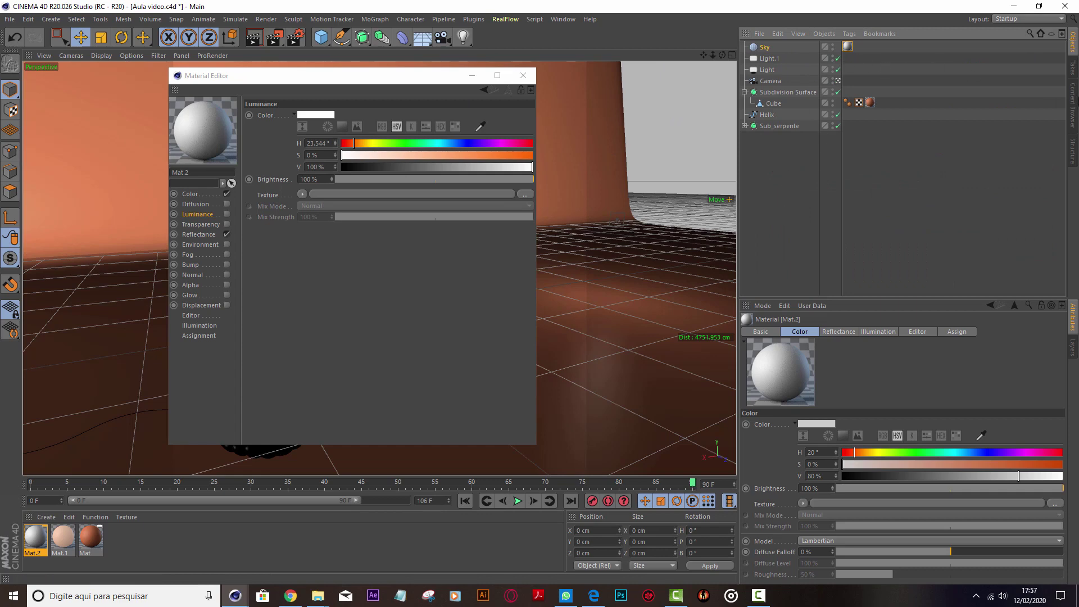
pyautogui.click(1074, 103)
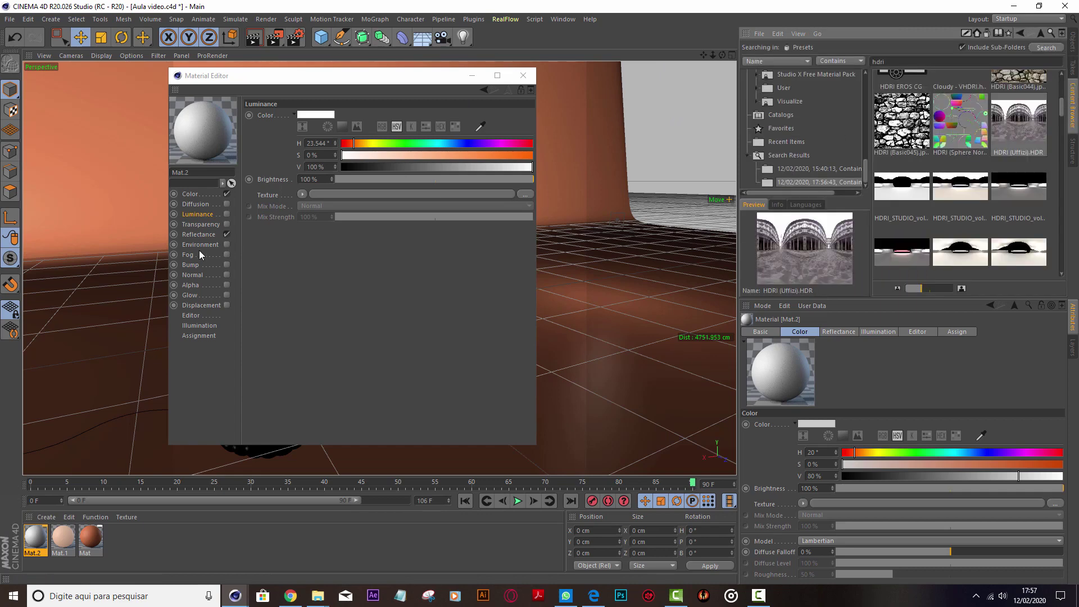
pyautogui.click(227, 215)
pyautogui.click(227, 234)
pyautogui.click(224, 193)
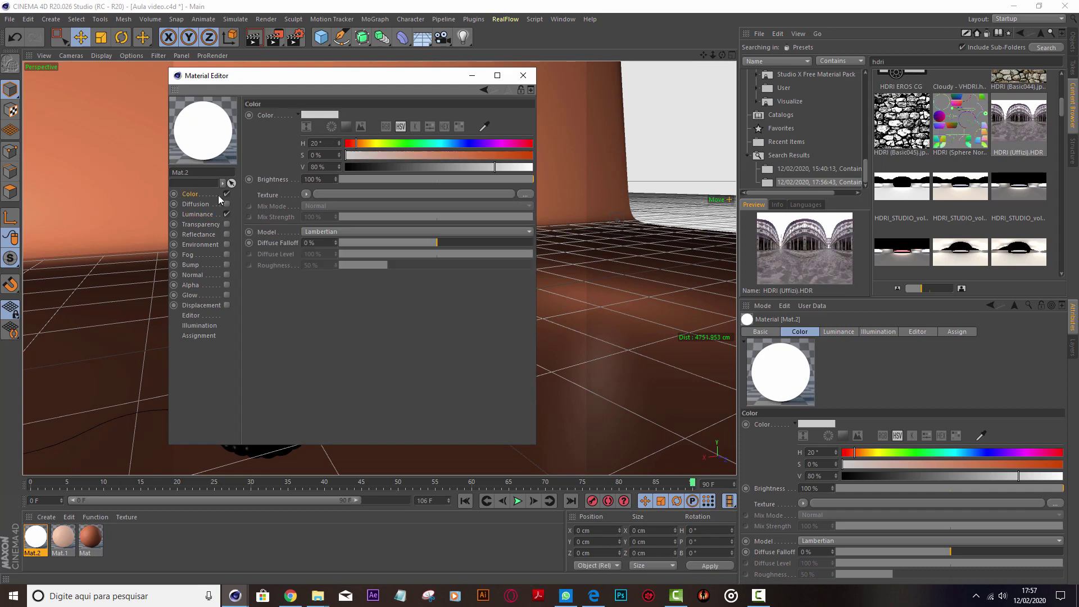
pyautogui.click(226, 193)
pyautogui.click(205, 215)
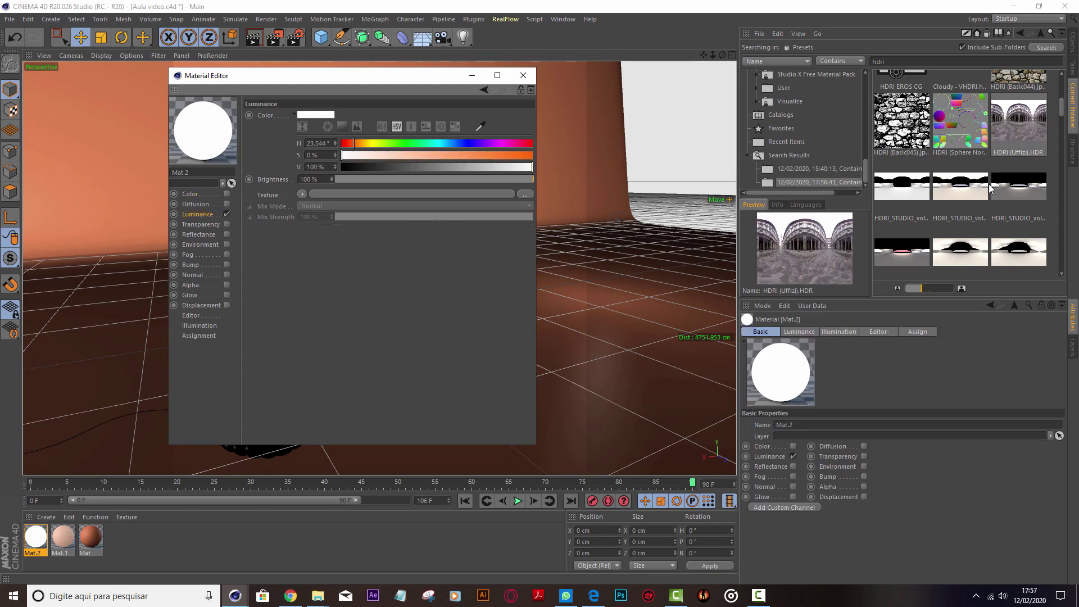
pyautogui.moveTo(1029, 139); pyautogui.dragTo(341, 197)
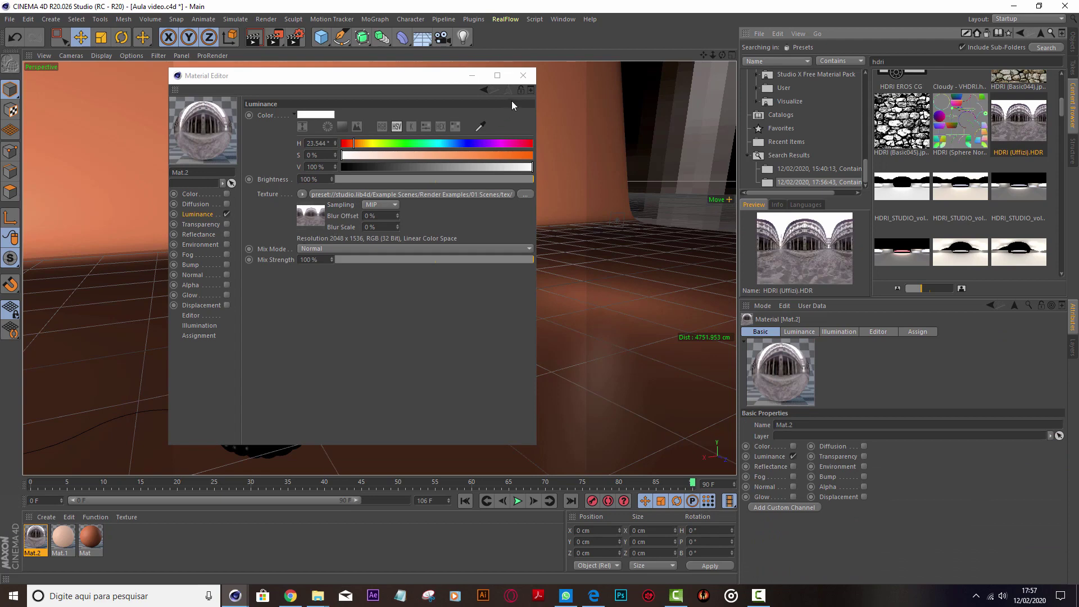
pyautogui.click(528, 77)
pyautogui.click(1071, 42)
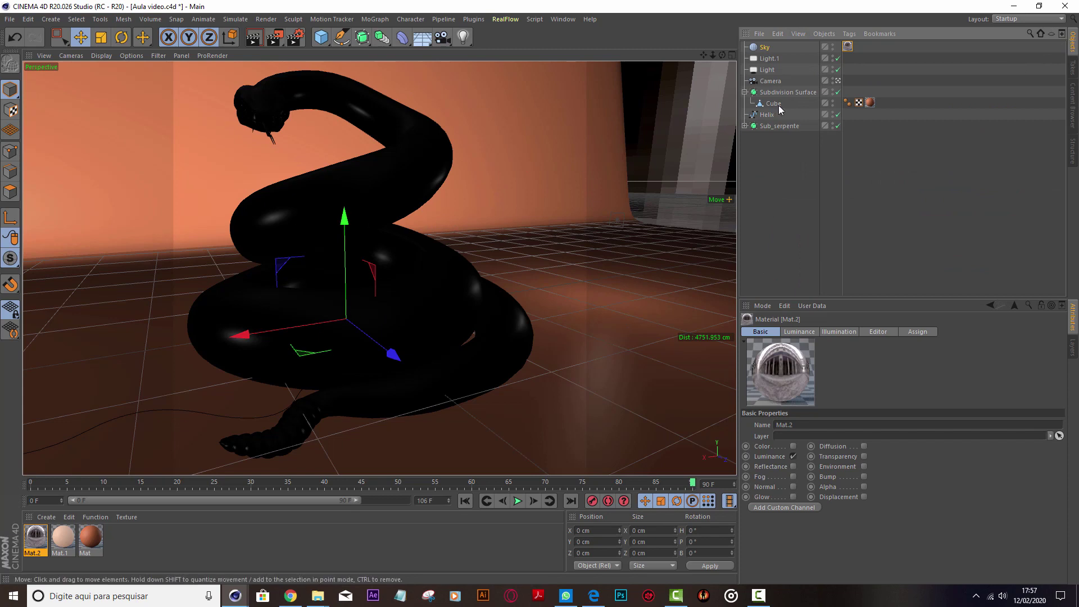
# Add a Compositing tag to the Sky and uncheck Seen by GI.
pyautogui.rightClick(763, 50)
pyautogui.moveTo(801, 54)
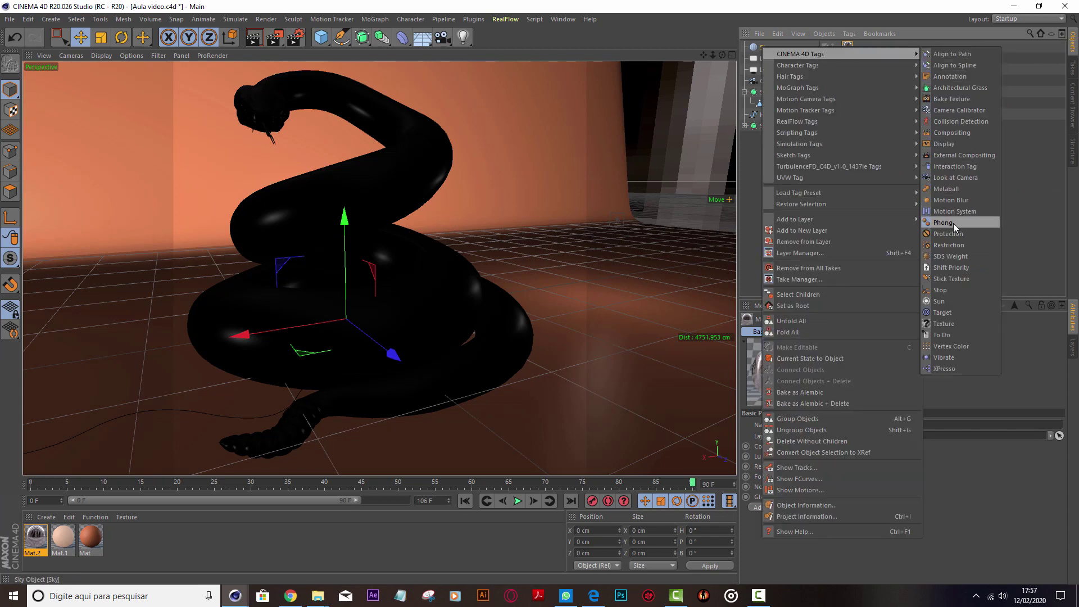
pyautogui.click(963, 136)
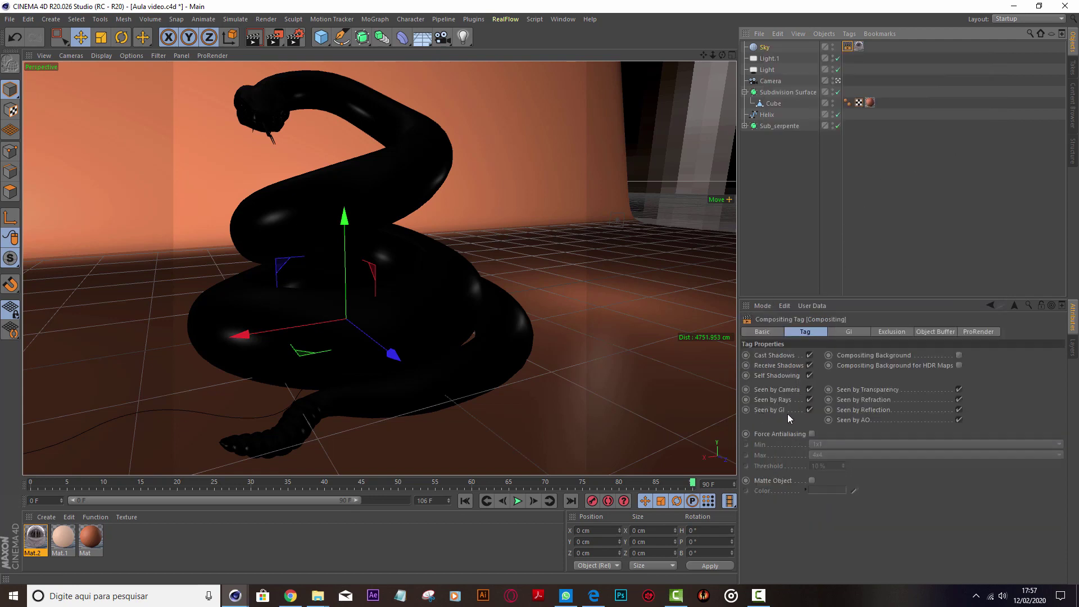
pyautogui.click(809, 410)
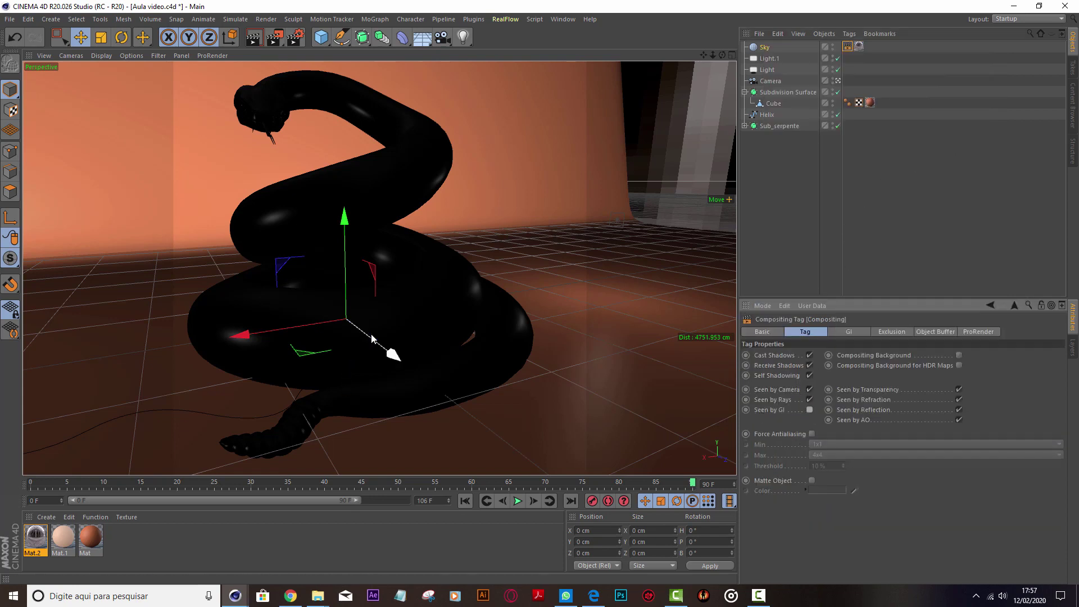
pyautogui.click(277, 41)
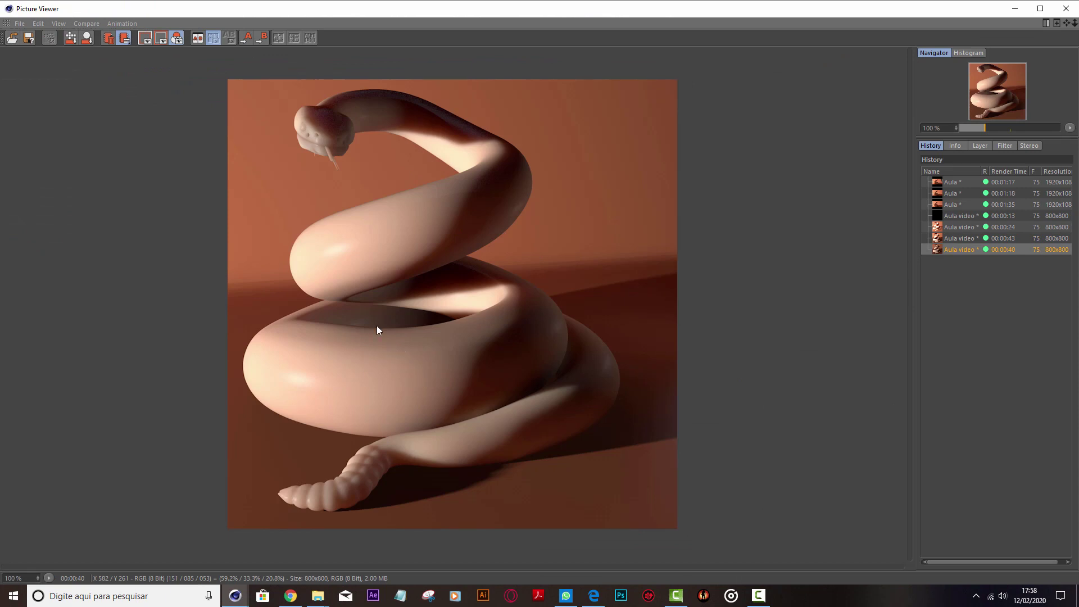
pyautogui.click(1065, 8)
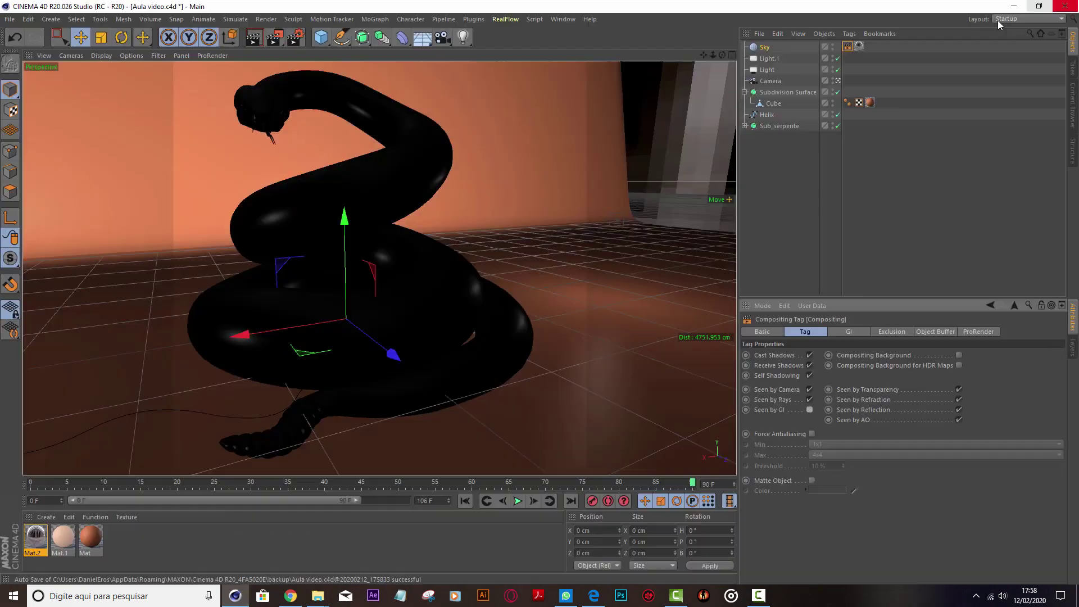
# In the top view, move the main Light to the snake's lower right and turn it to about 60° heading.
pyautogui.click(745, 92)
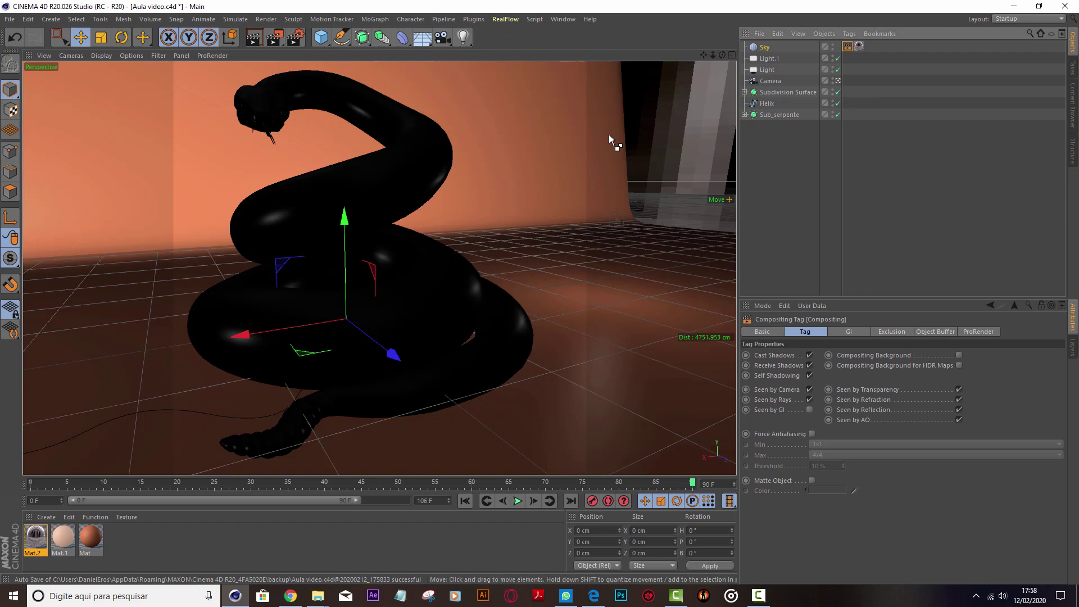
pyautogui.click(935, 247)
pyautogui.middleClick(512, 136)
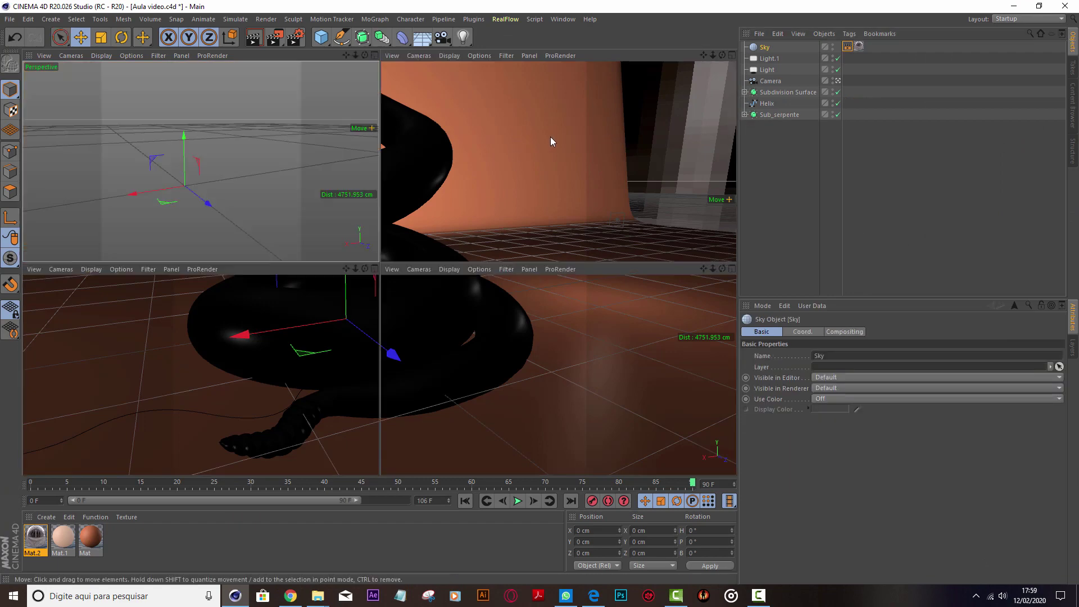
pyautogui.middleClick(600, 141)
pyautogui.scroll(-3, 618, 231)
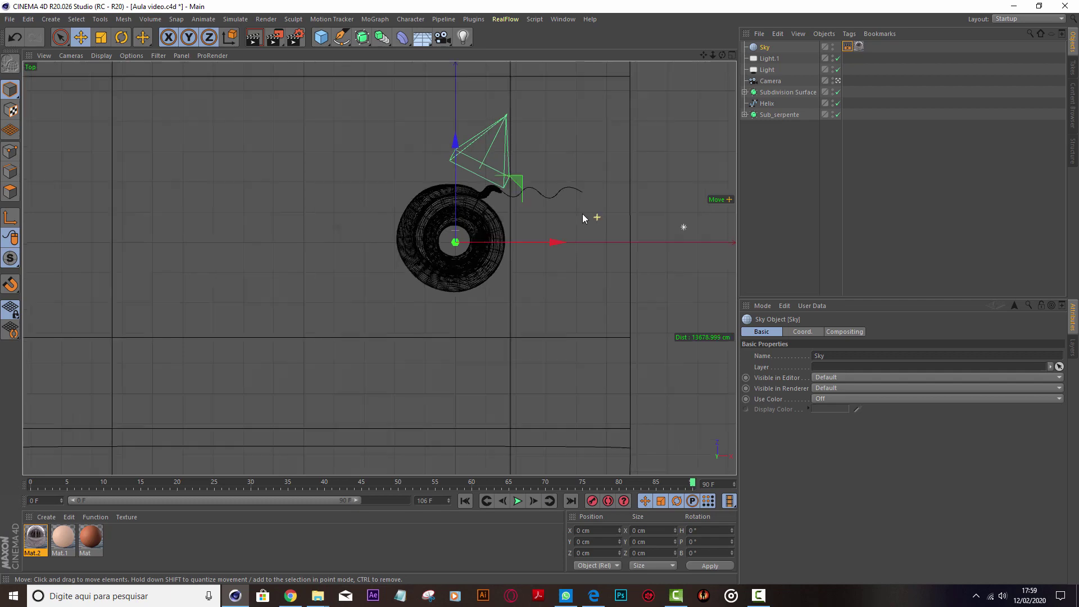
pyautogui.scroll(-2, 646, 208)
pyautogui.click(661, 226)
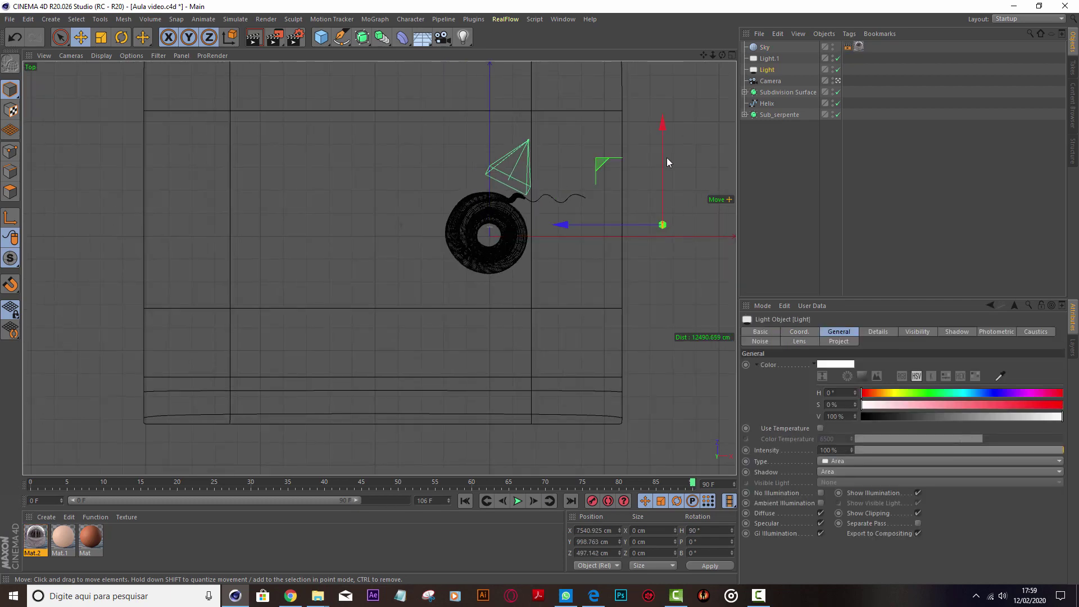
pyautogui.moveTo(667, 162)
pyautogui.mouseDown()
pyautogui.moveTo(604, 285)
pyautogui.moveTo(604, 308)
pyautogui.mouseUp()
pyautogui.press('r')
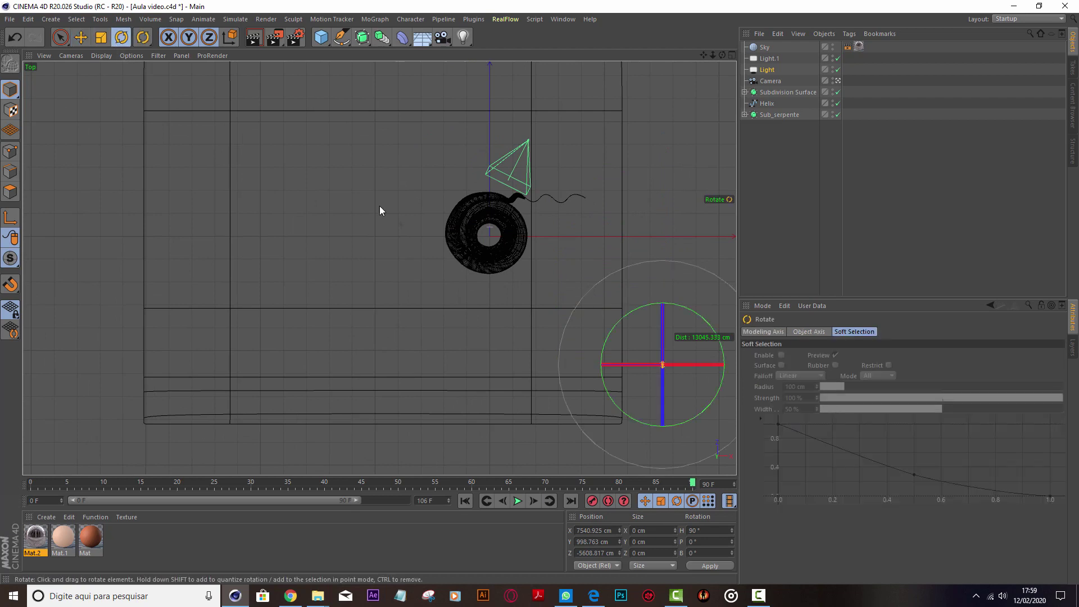
pyautogui.moveTo(681, 313); pyautogui.dragTo(705, 329)
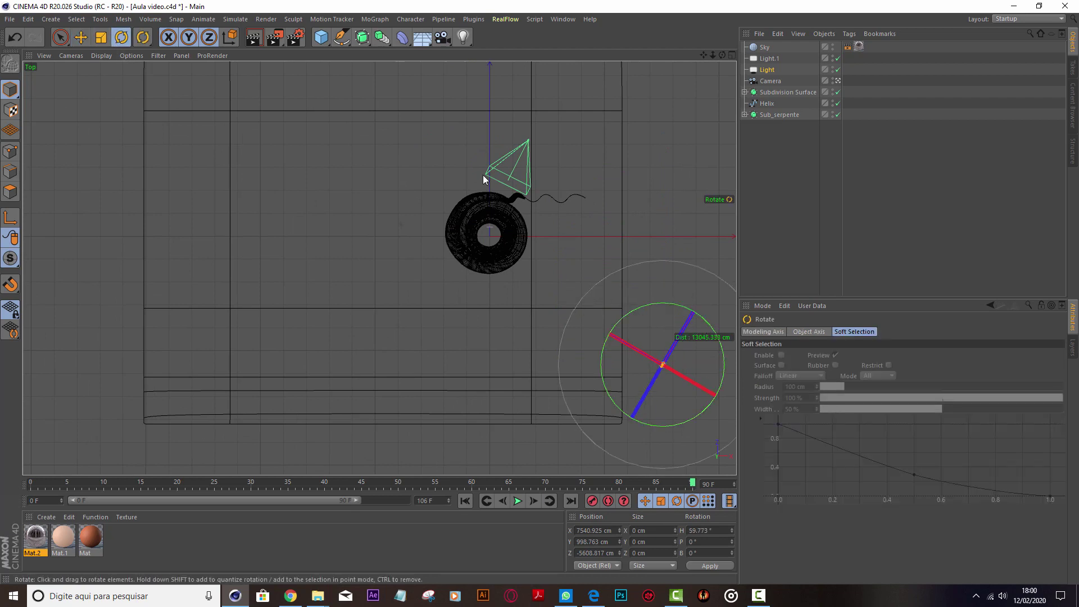
pyautogui.click(97, 38)
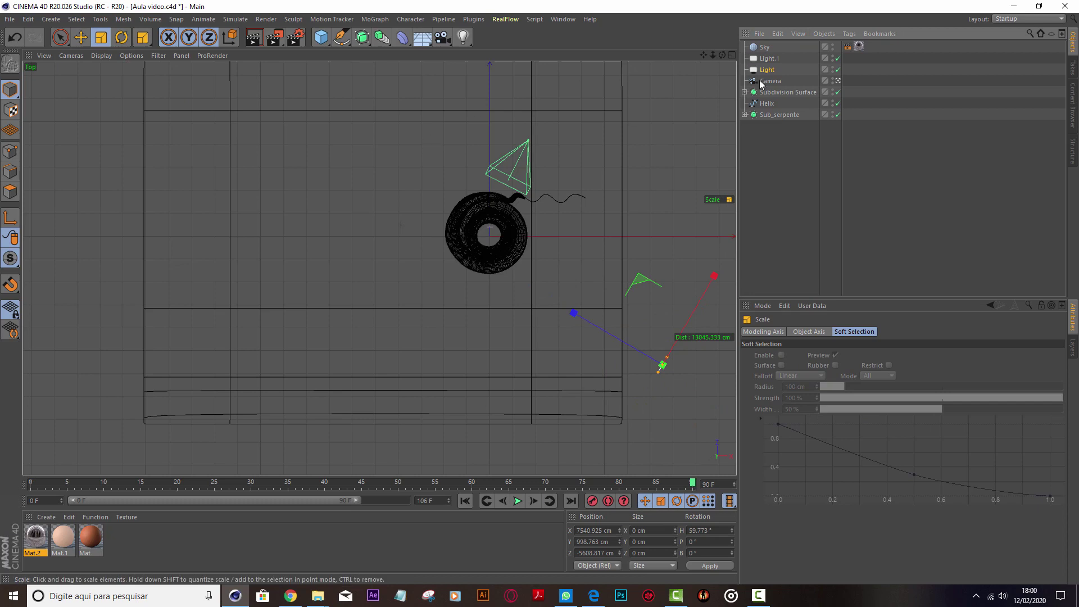
# Turn Light.1 to a 50° heading and move it up-left above the snake.
pyautogui.click(769, 58)
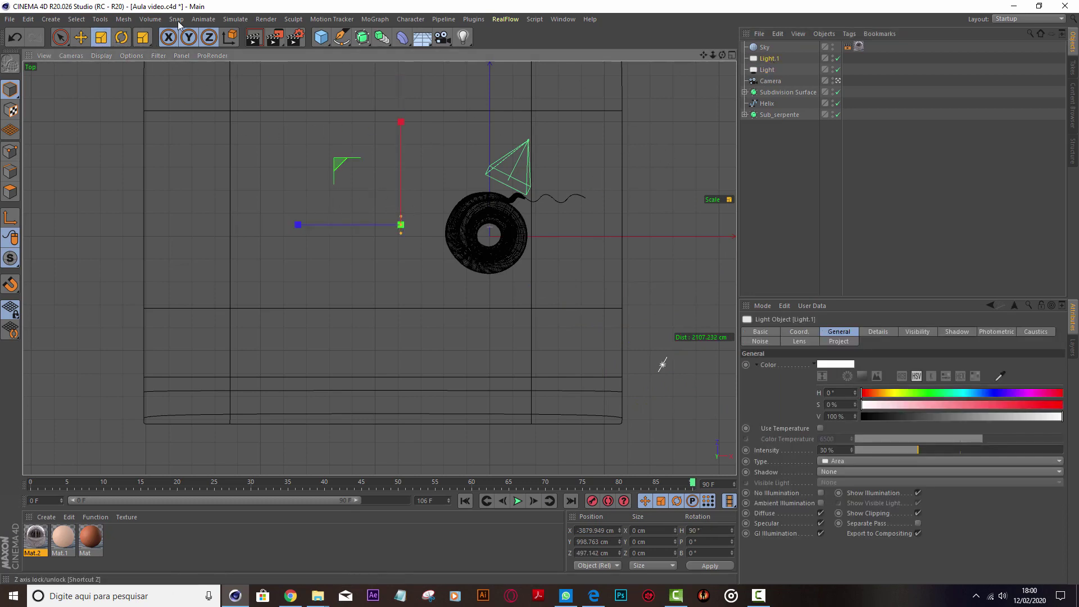
pyautogui.click(121, 37)
pyautogui.moveTo(423, 166)
pyautogui.mouseDown()
pyautogui.moveTo(413, 158)
pyautogui.moveTo(498, 139)
pyautogui.mouseUp()
pyautogui.click(81, 37)
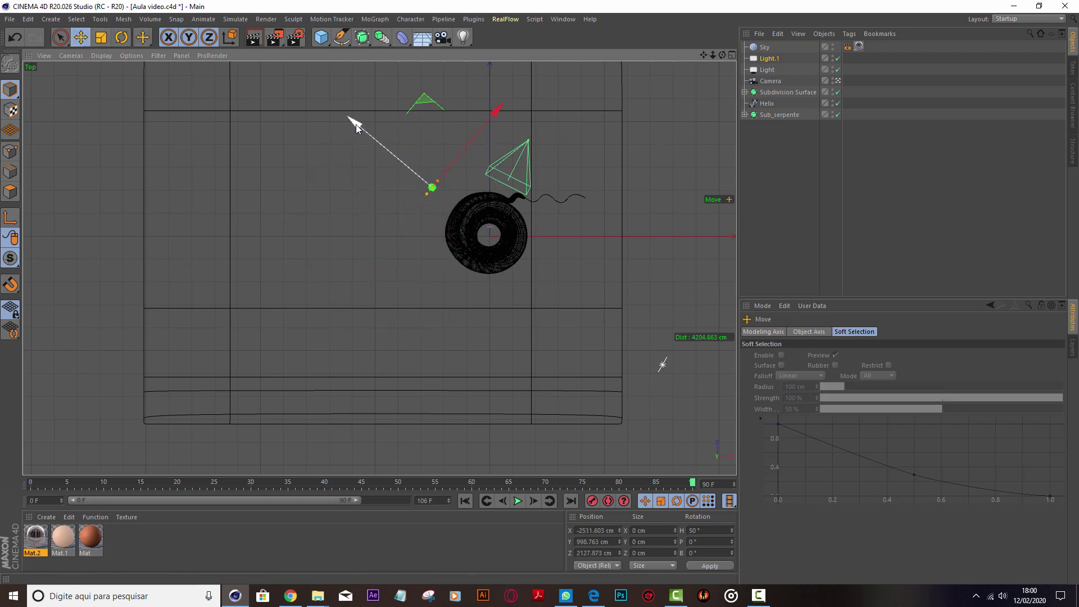
pyautogui.moveTo(356, 124); pyautogui.dragTo(350, 119)
pyautogui.middleClick(620, 168)
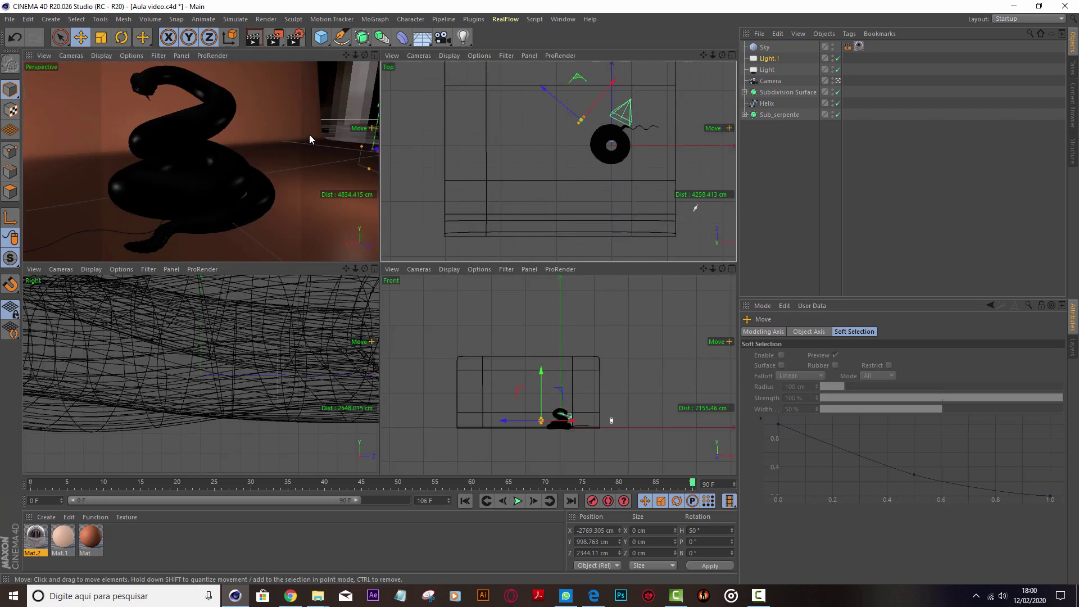
pyautogui.middleClick(372, 88)
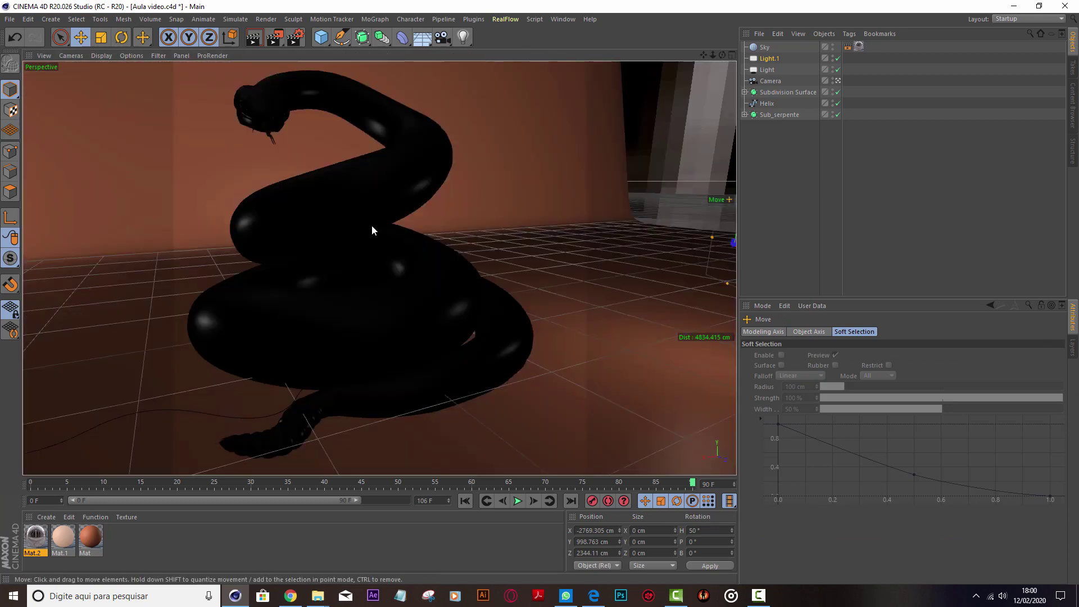
pyautogui.click(295, 37)
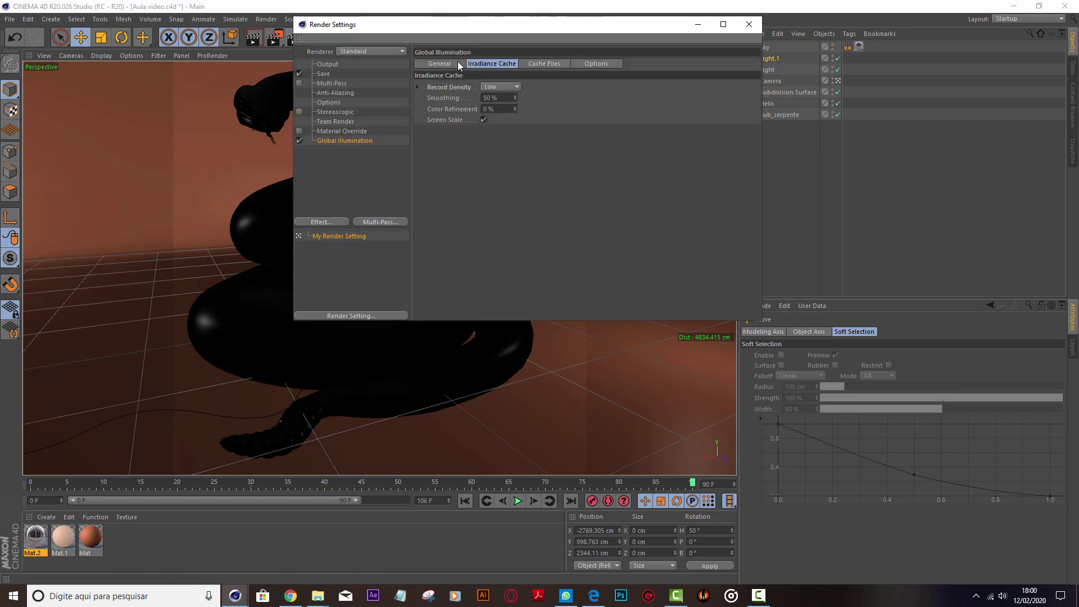
pyautogui.moveTo(519, 56); pyautogui.dragTo(594, 204)
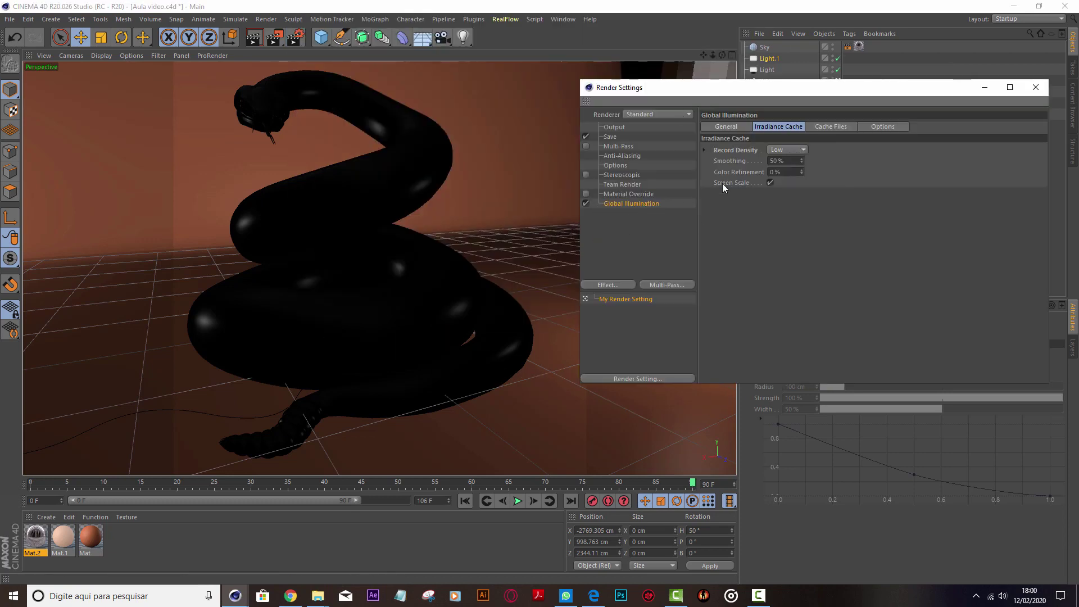
pyautogui.click(794, 149)
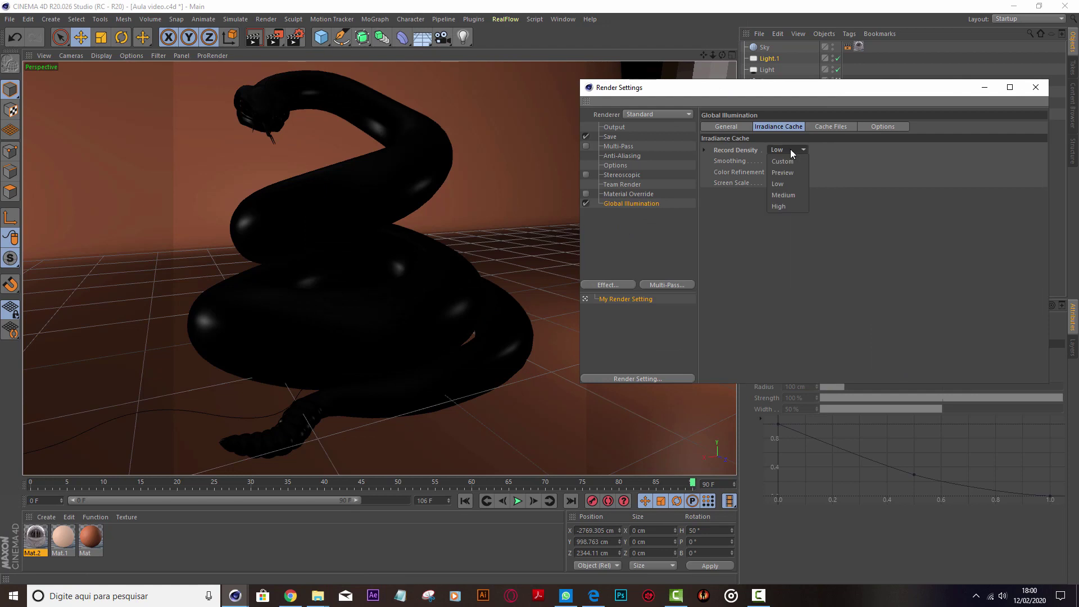
pyautogui.click(793, 194)
pyautogui.click(737, 125)
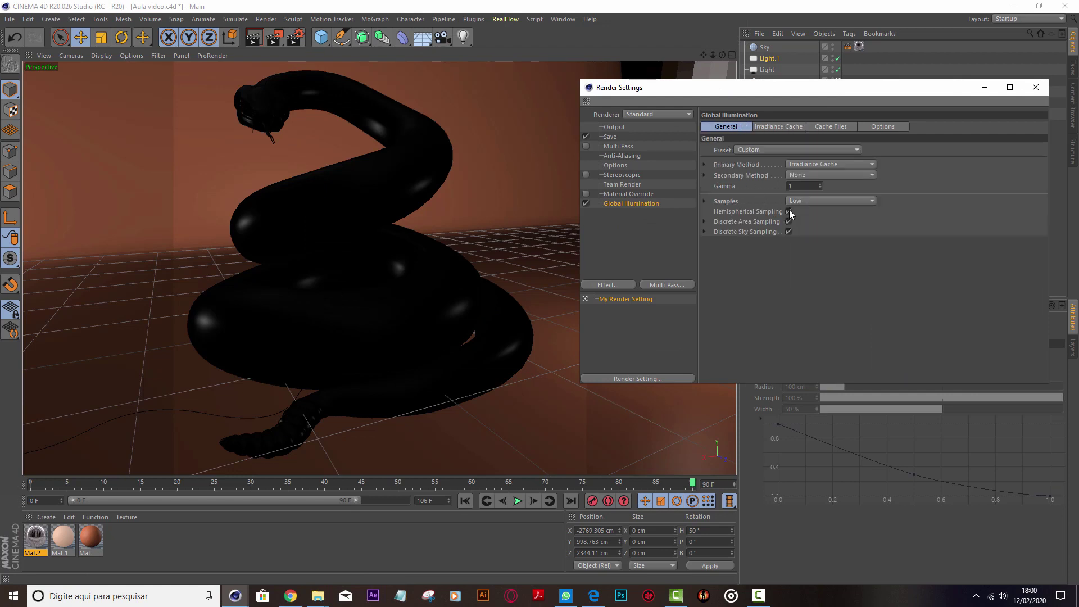
pyautogui.click(803, 201)
pyautogui.click(811, 241)
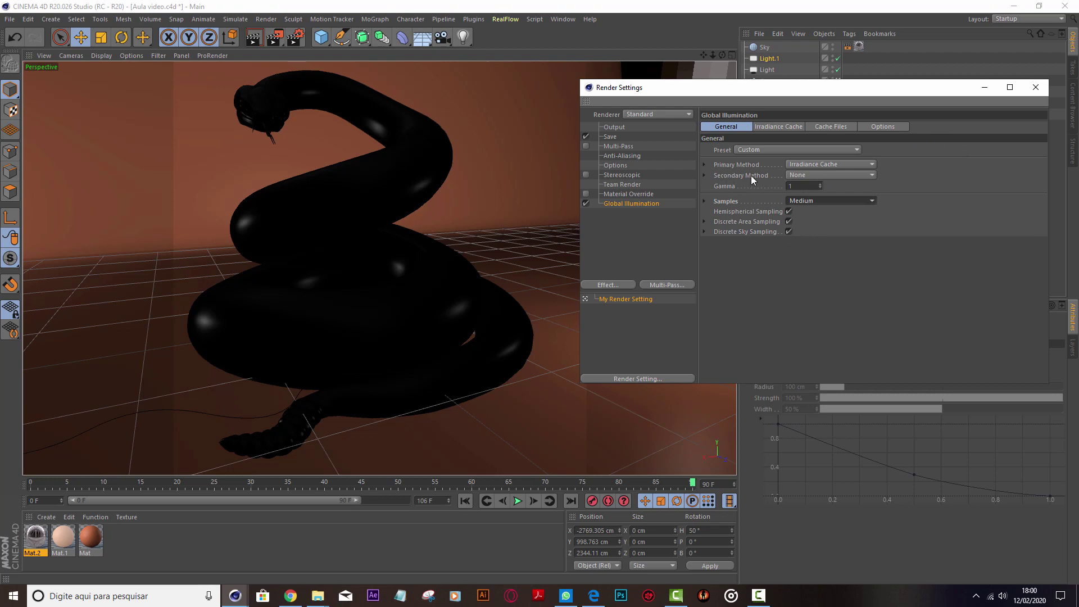
pyautogui.click(798, 175)
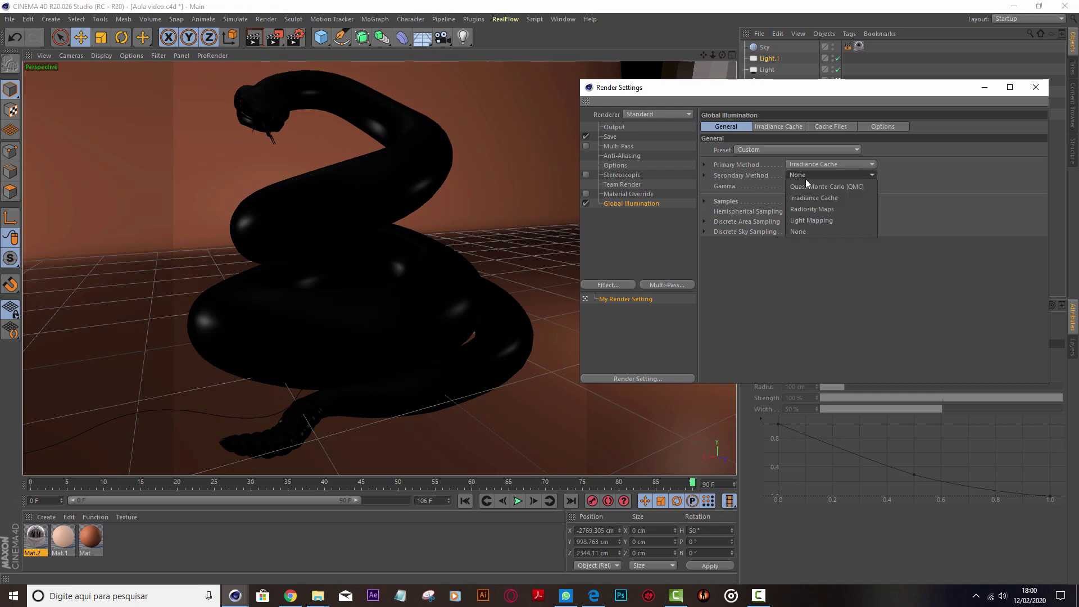
pyautogui.click(932, 152)
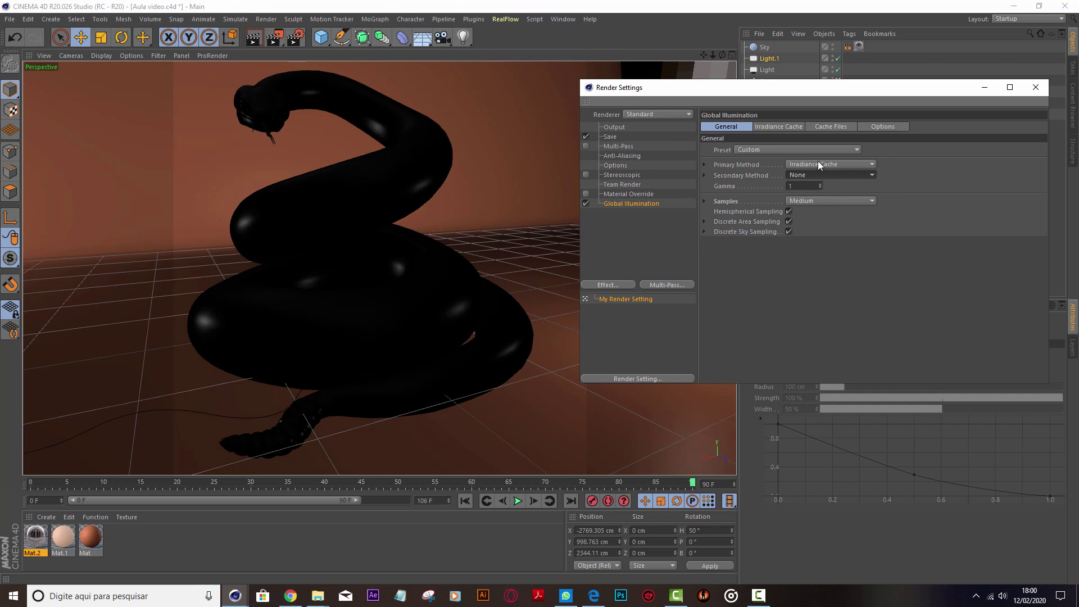
pyautogui.click(1035, 88)
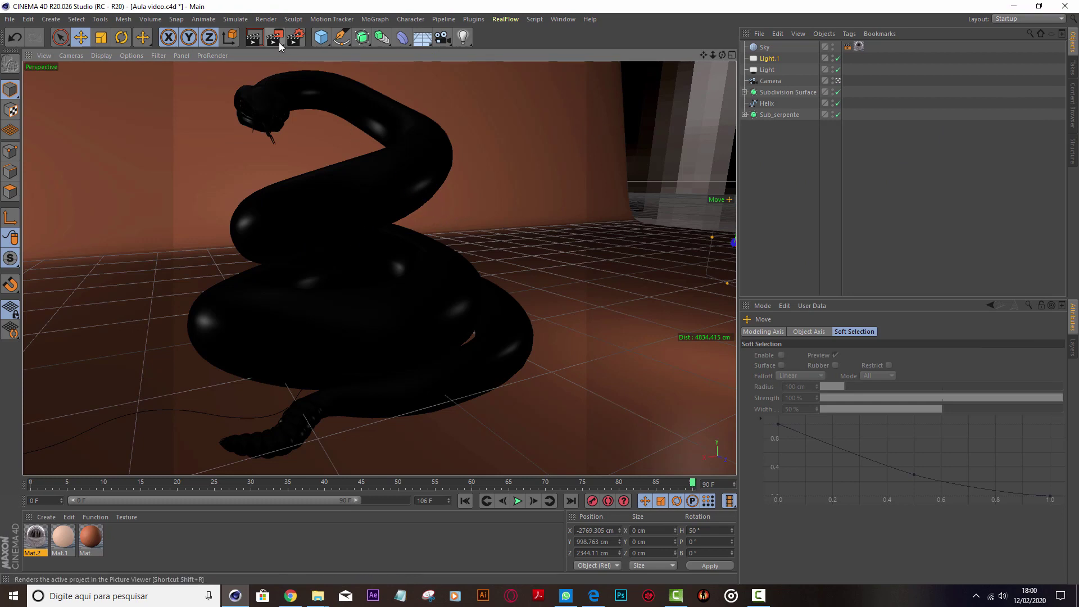
# Add an Ambient Occlusion render effect with Evaluate Transparency enabled alongside Global Illumination.
pyautogui.click(296, 39)
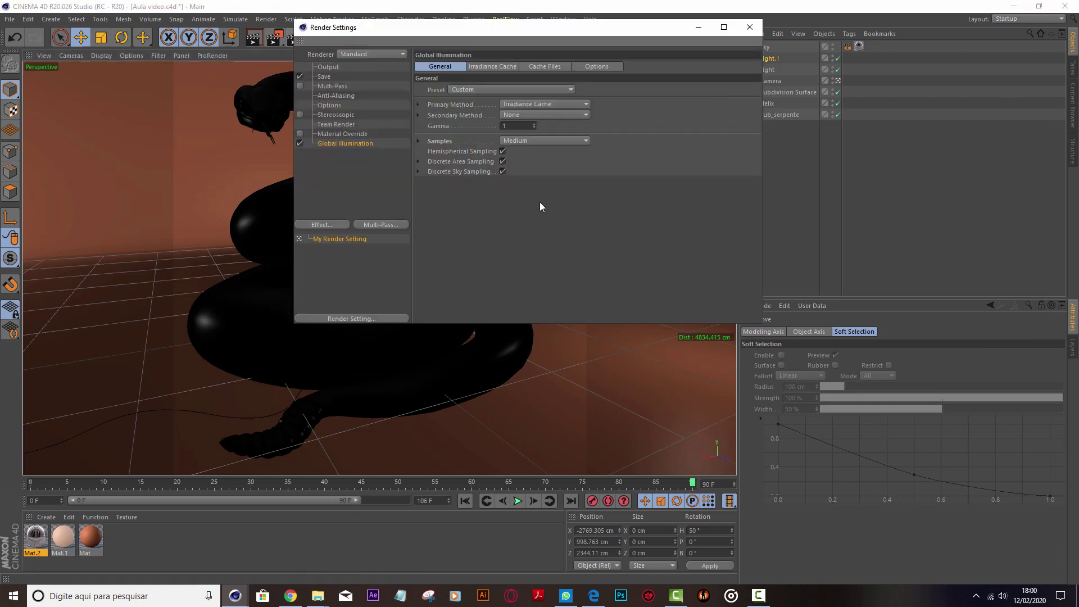
pyautogui.click(376, 224)
pyautogui.click(329, 227)
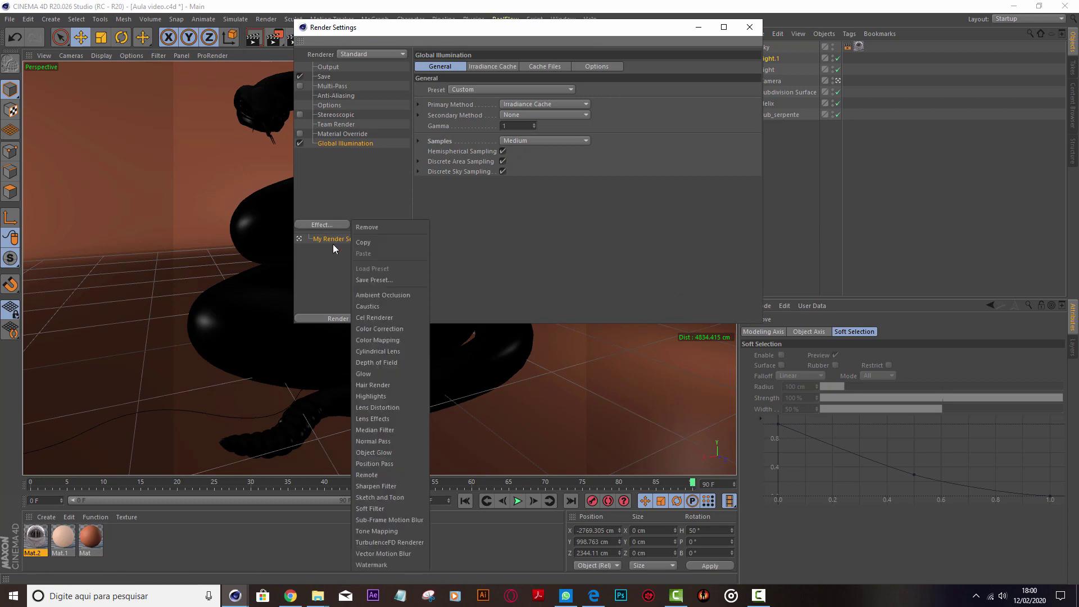
pyautogui.click(396, 296)
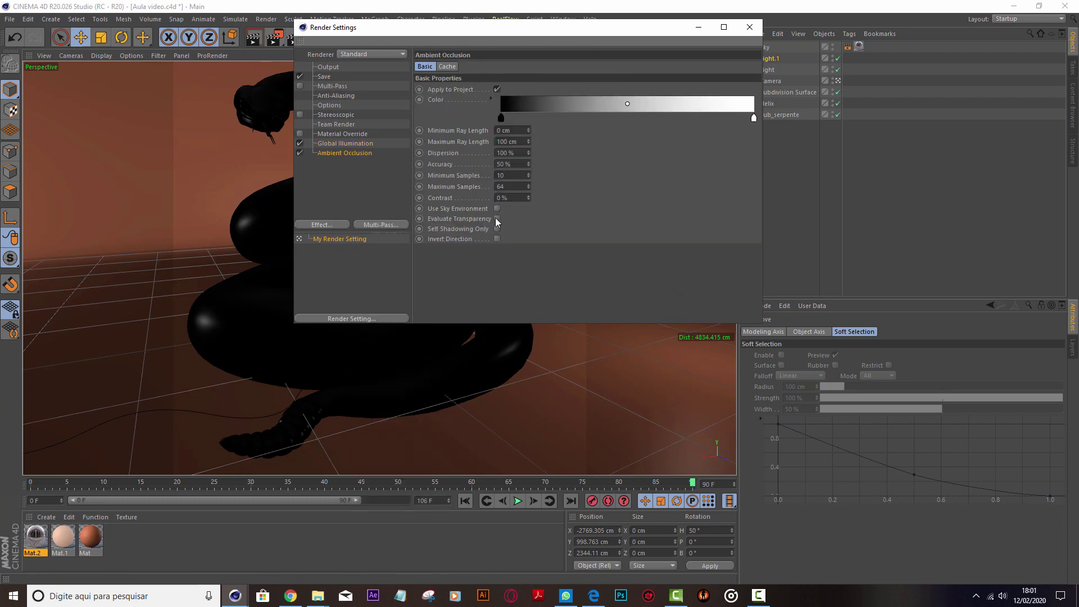
pyautogui.click(495, 218)
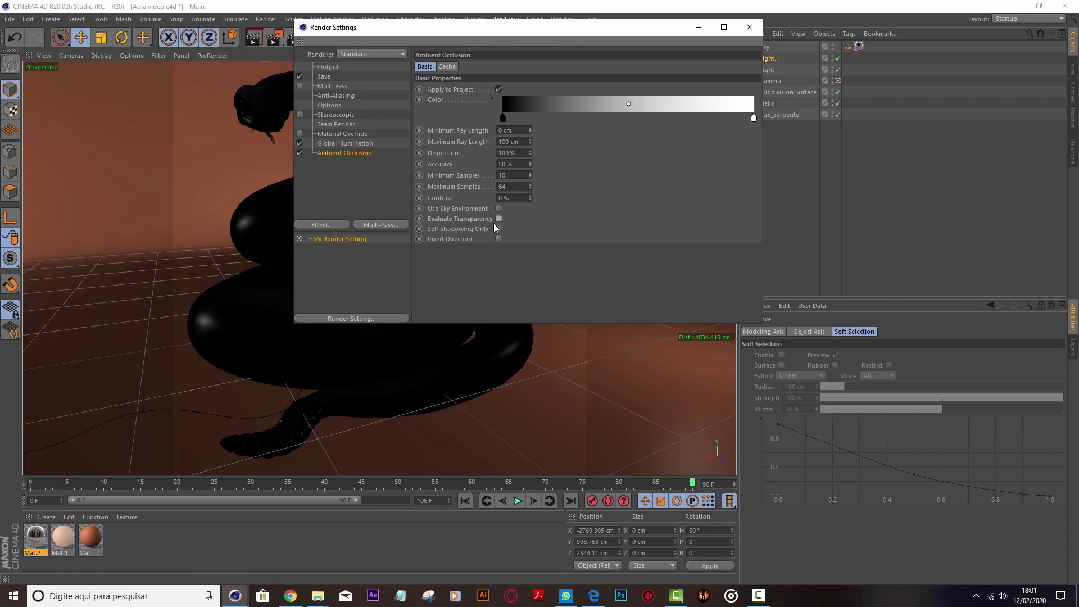
pyautogui.click(750, 27)
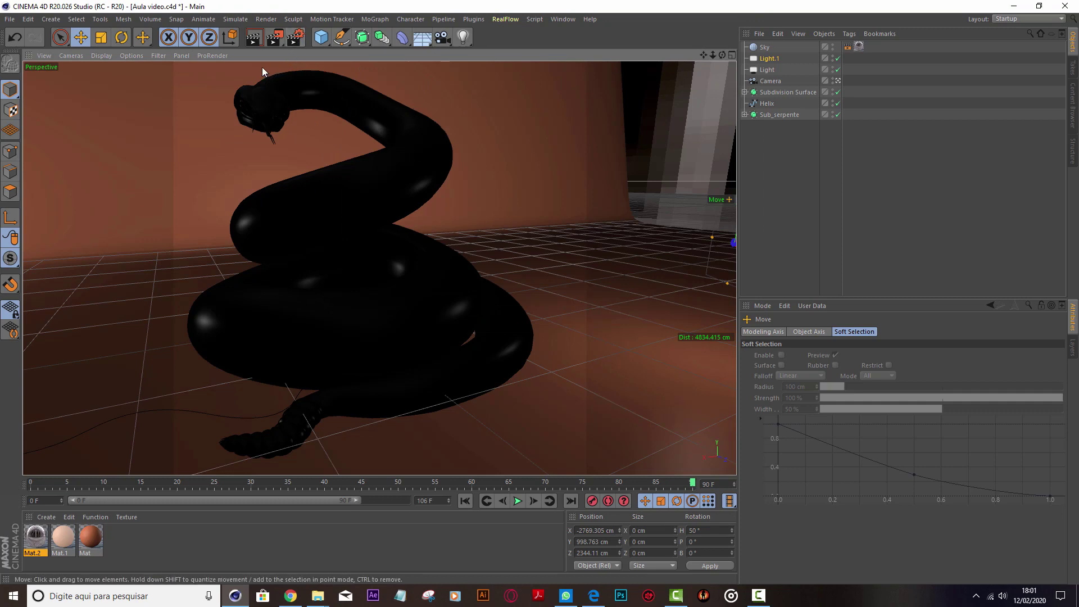
# Render the snake with ambient occlusion and review the 800x800 result in the Picture Viewer.
pyautogui.click(275, 38)
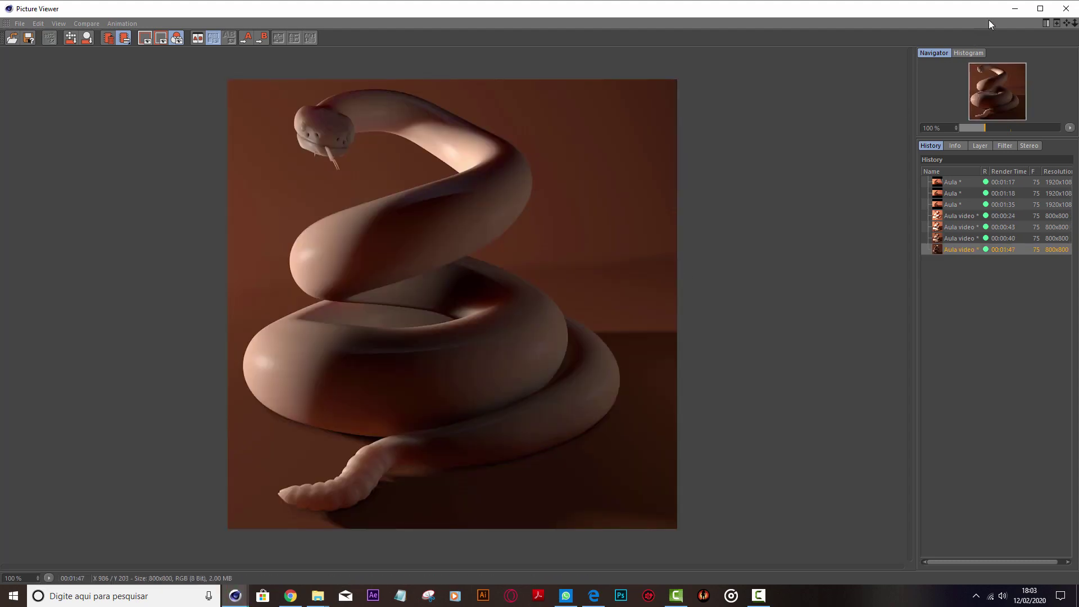
pyautogui.click(1014, 9)
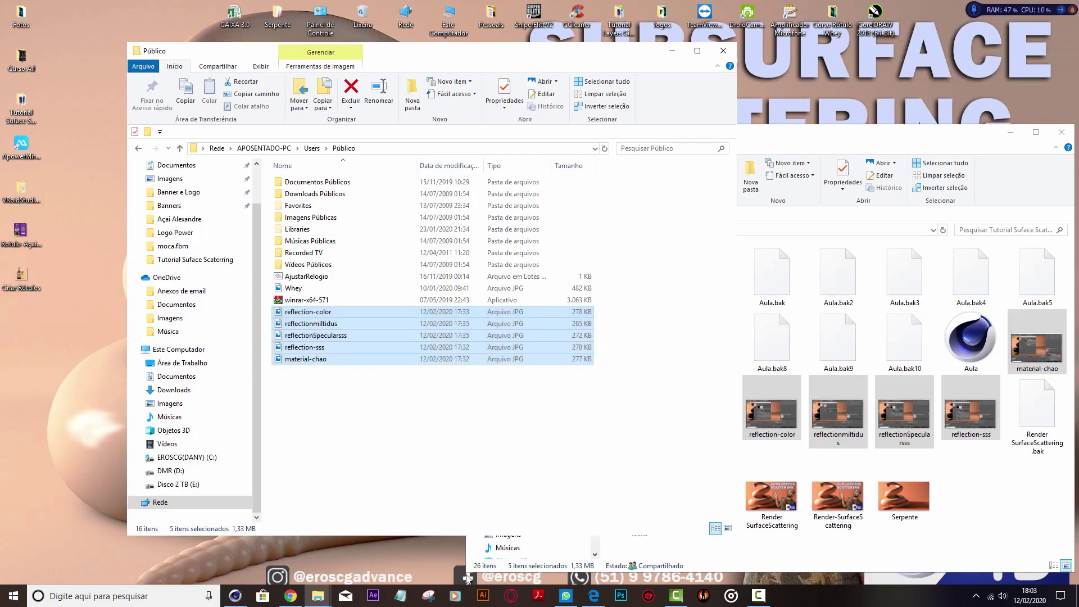
pyautogui.click(235, 595)
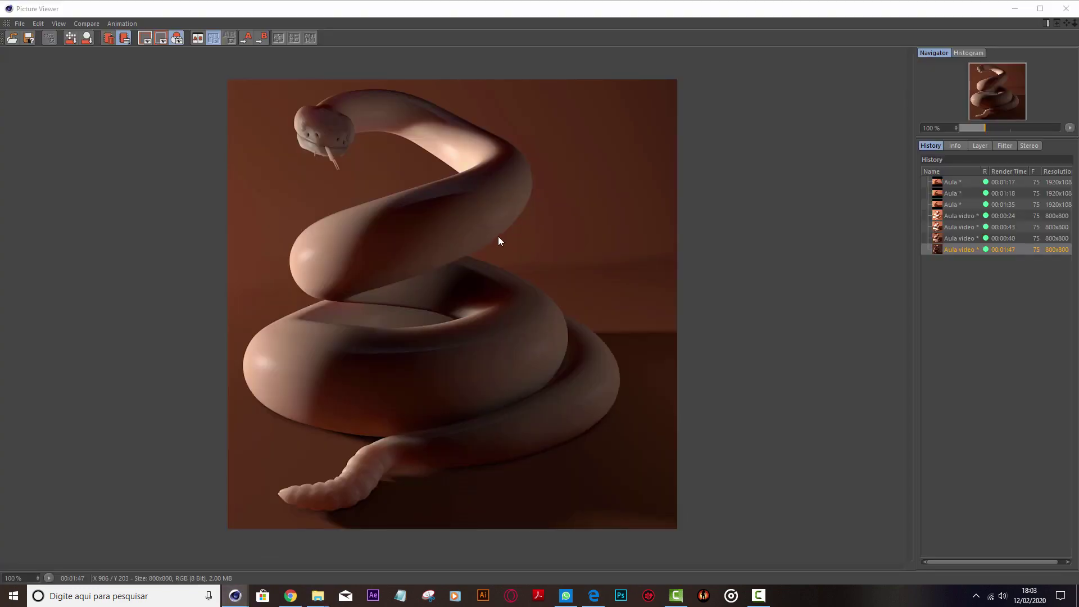
# Back in the scene, give the area light 'Light' a General Intensity of 145%.
pyautogui.click(1015, 8)
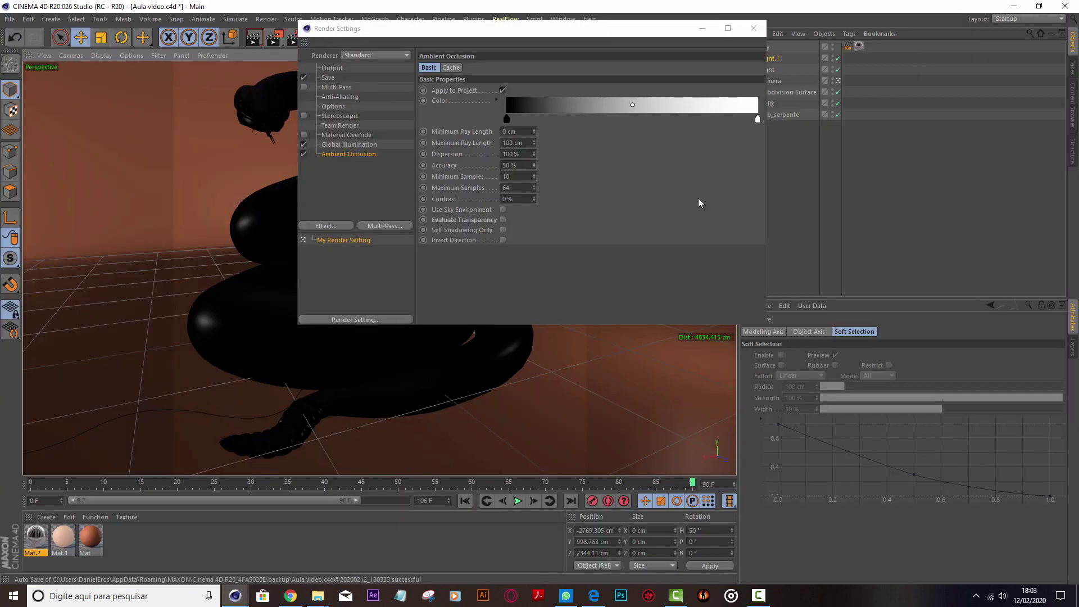
pyautogui.click(754, 28)
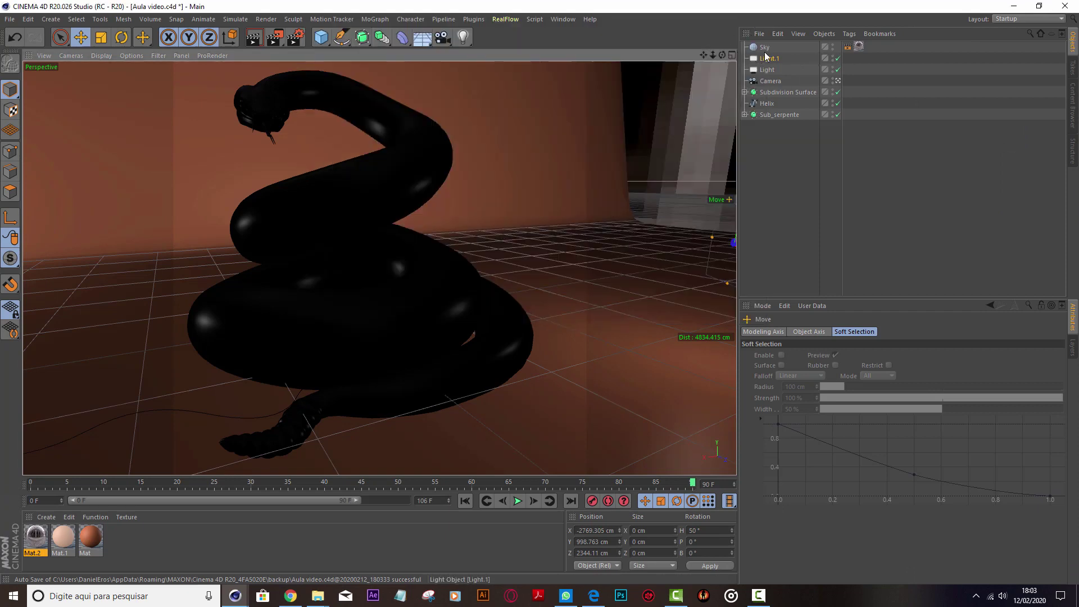
pyautogui.click(767, 69)
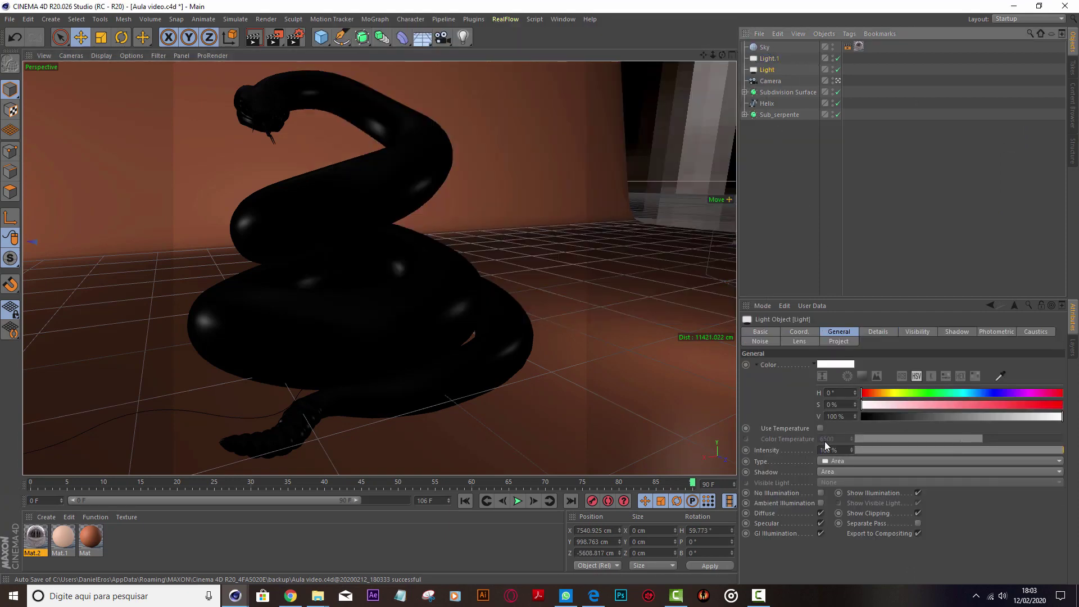
pyautogui.doubleClick(837, 449)
pyautogui.write('145')
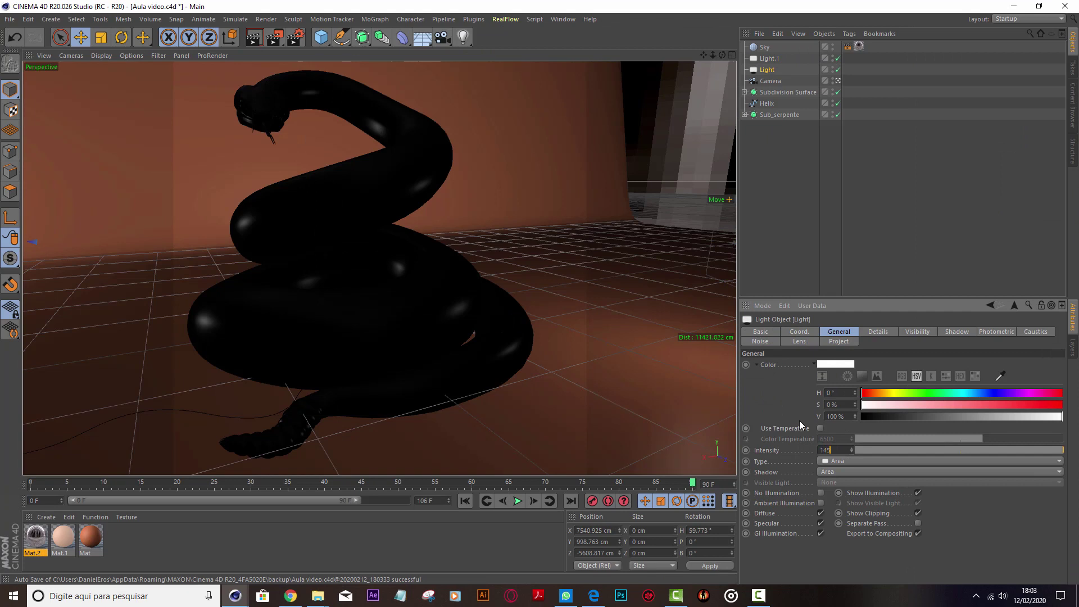
pyautogui.press('Return')
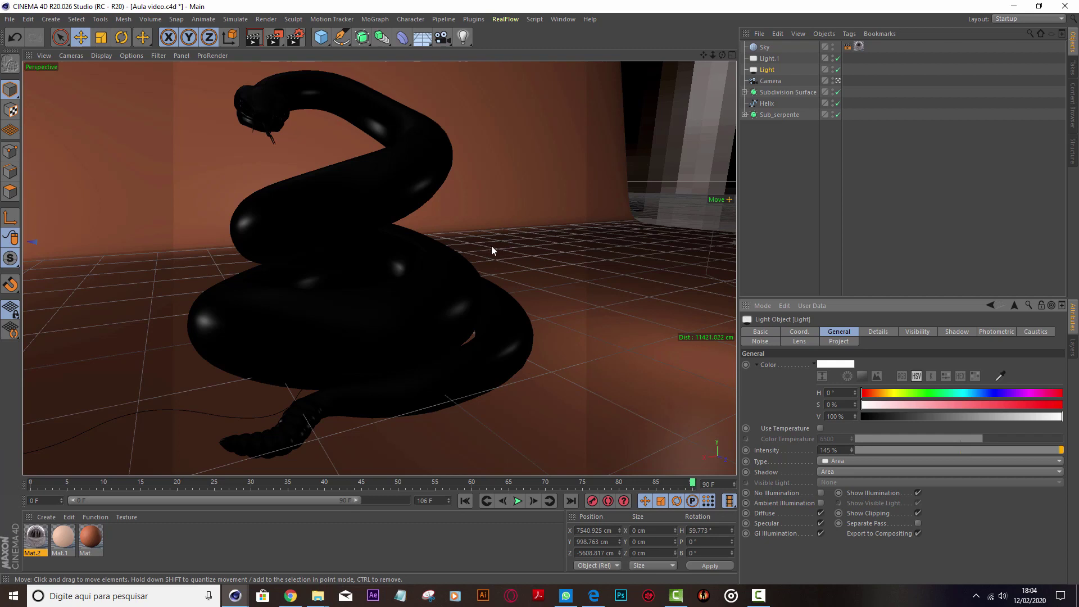
# Open Mat.1's Subsurface Scattering shader and look through its Multiple, Single and Advanced settings.
pyautogui.doubleClick(62, 537)
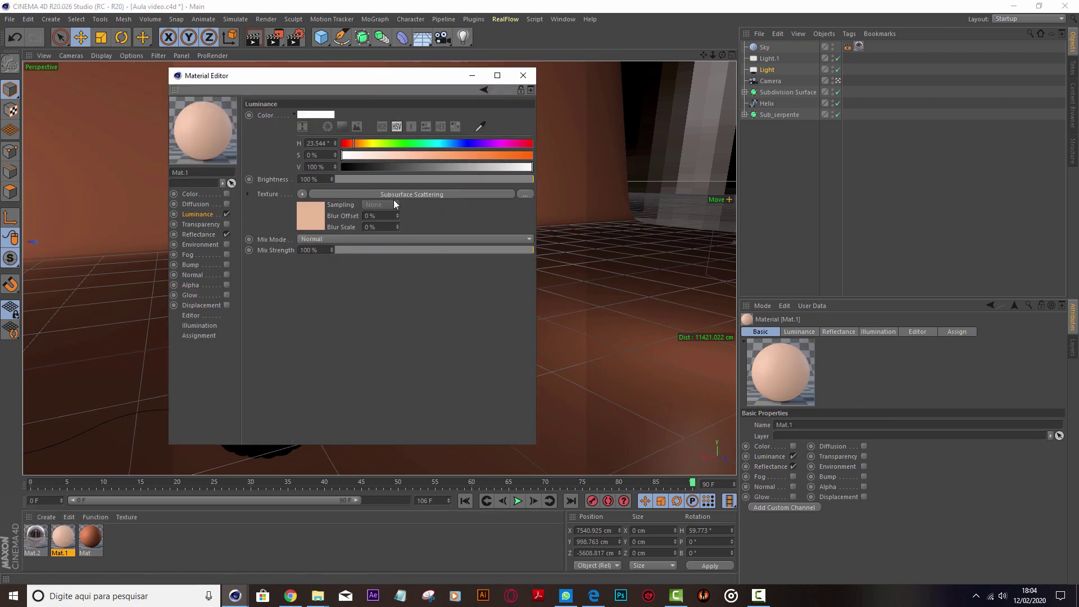
pyautogui.click(440, 194)
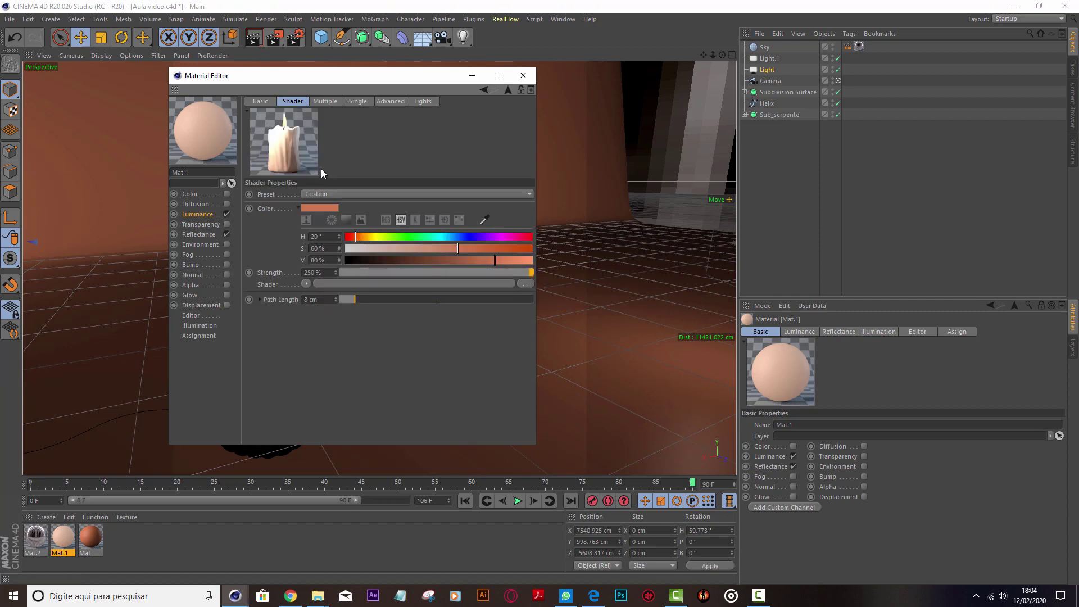
pyautogui.click(325, 102)
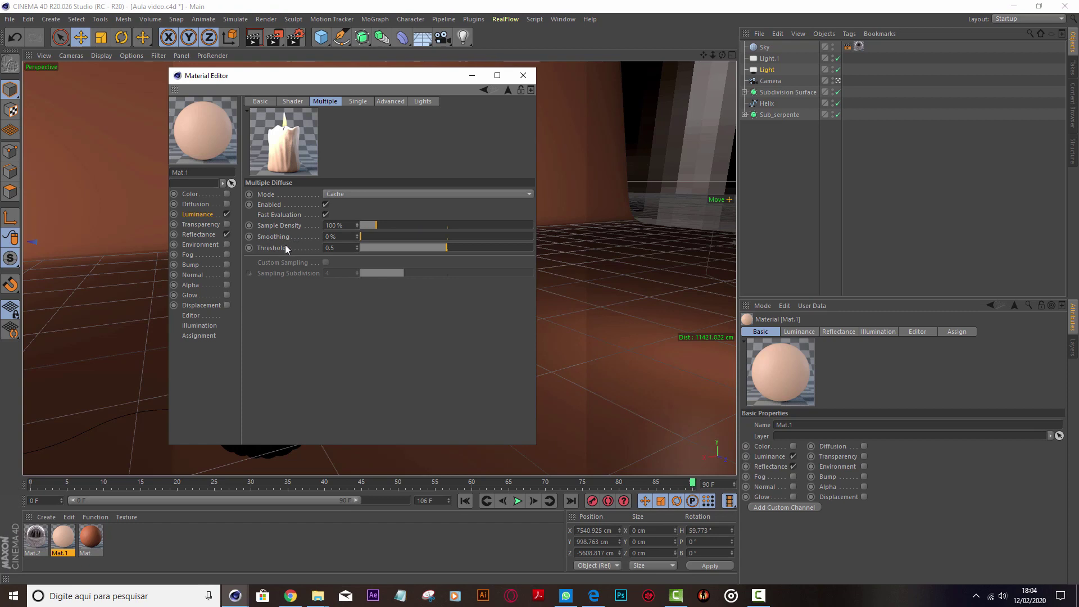
pyautogui.click(356, 103)
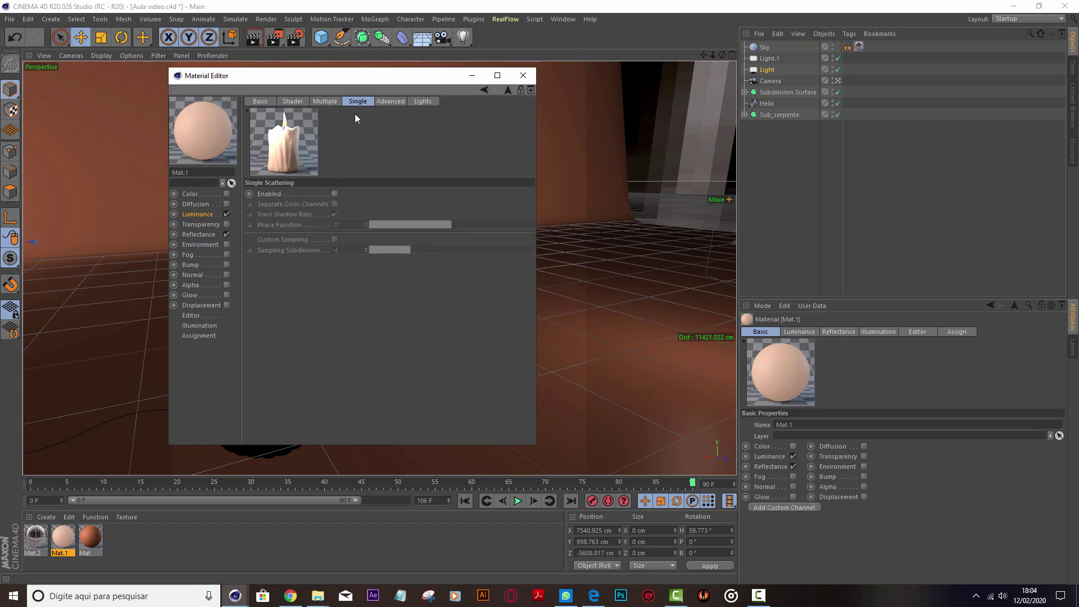
pyautogui.click(384, 104)
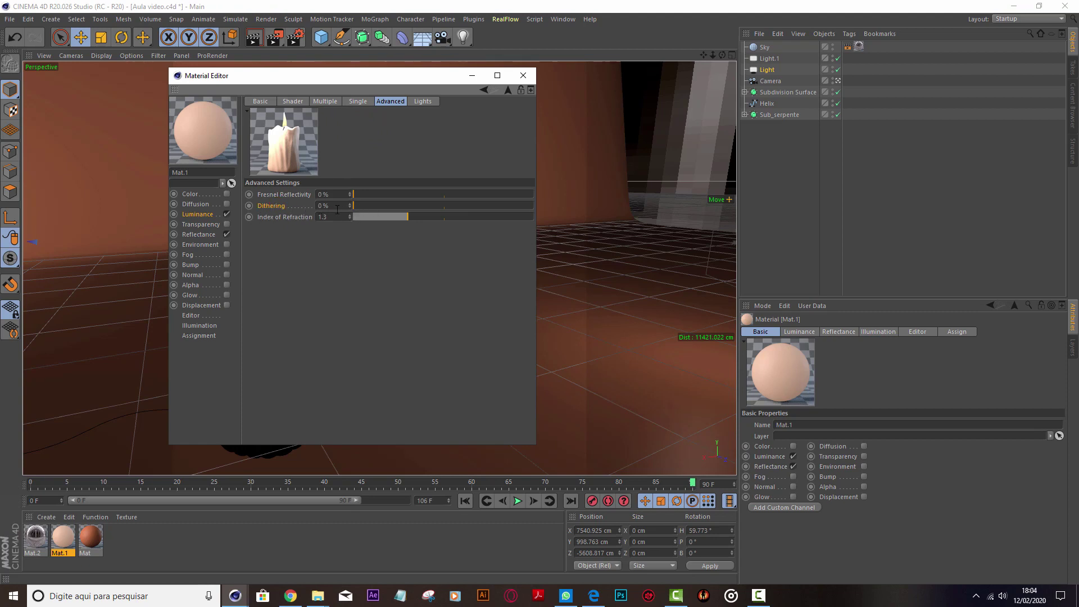
# Try Dithering at 100%, then leave Dithering and Fresnel Reflectivity at 0%.
pyautogui.moveTo(362, 208); pyautogui.dragTo(536, 211)
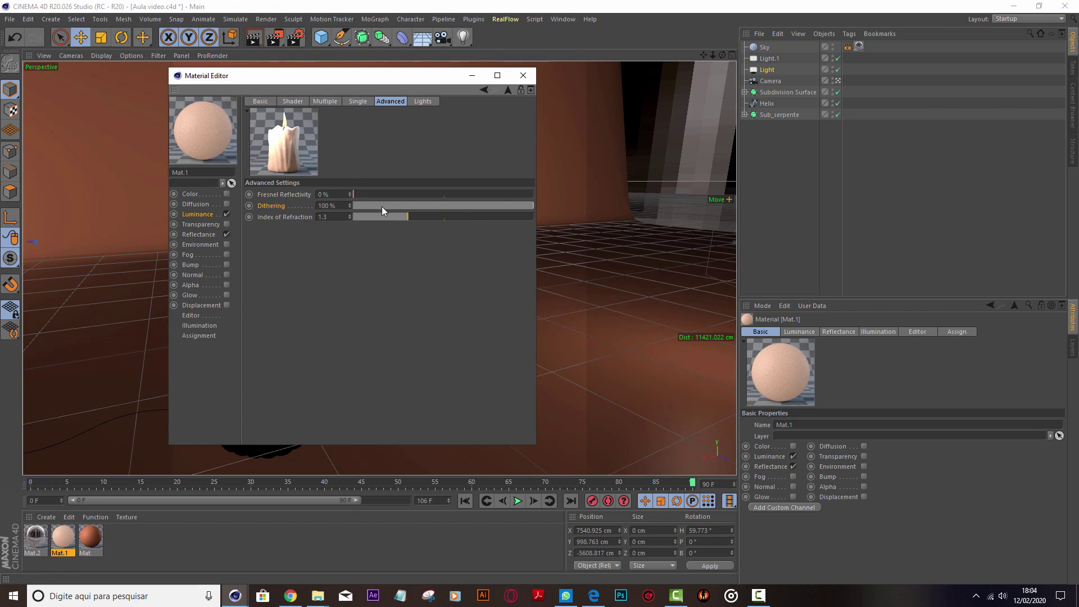
pyautogui.moveTo(382, 207)
pyautogui.mouseDown()
pyautogui.moveTo(346, 206)
pyautogui.moveTo(534, 194)
pyautogui.mouseUp()
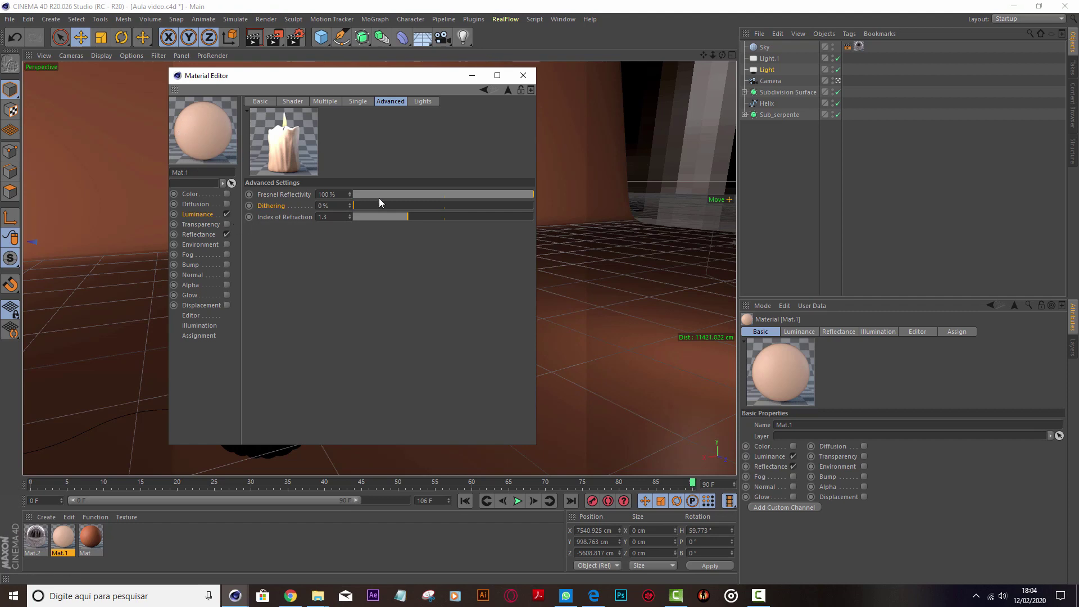
pyautogui.moveTo(383, 194); pyautogui.dragTo(348, 198)
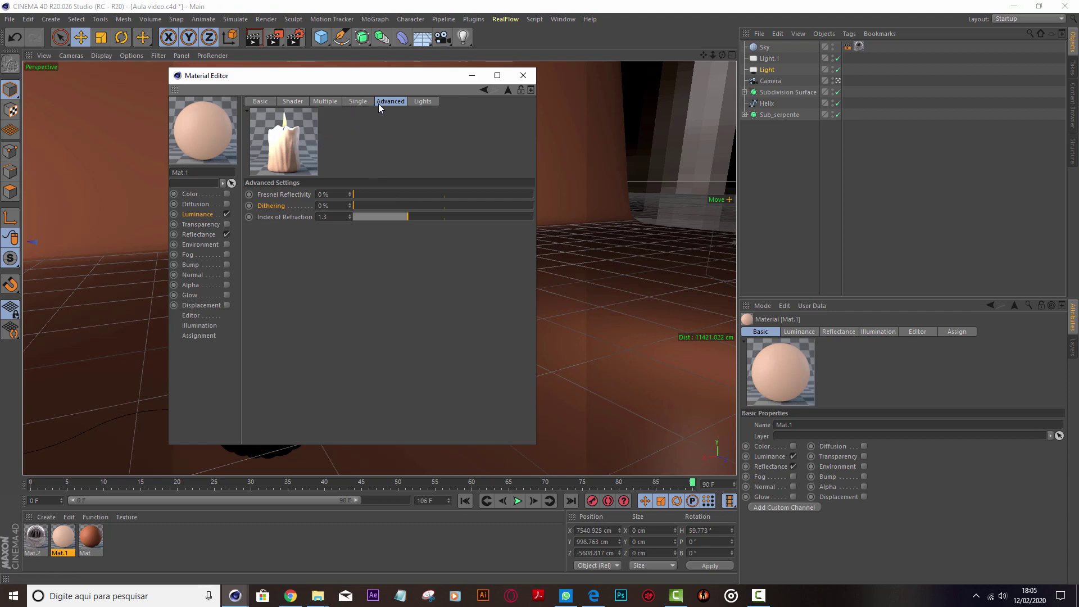
# Set the scattering shader's colour Saturation to 70% and Strength to 300%.
pyautogui.click(299, 104)
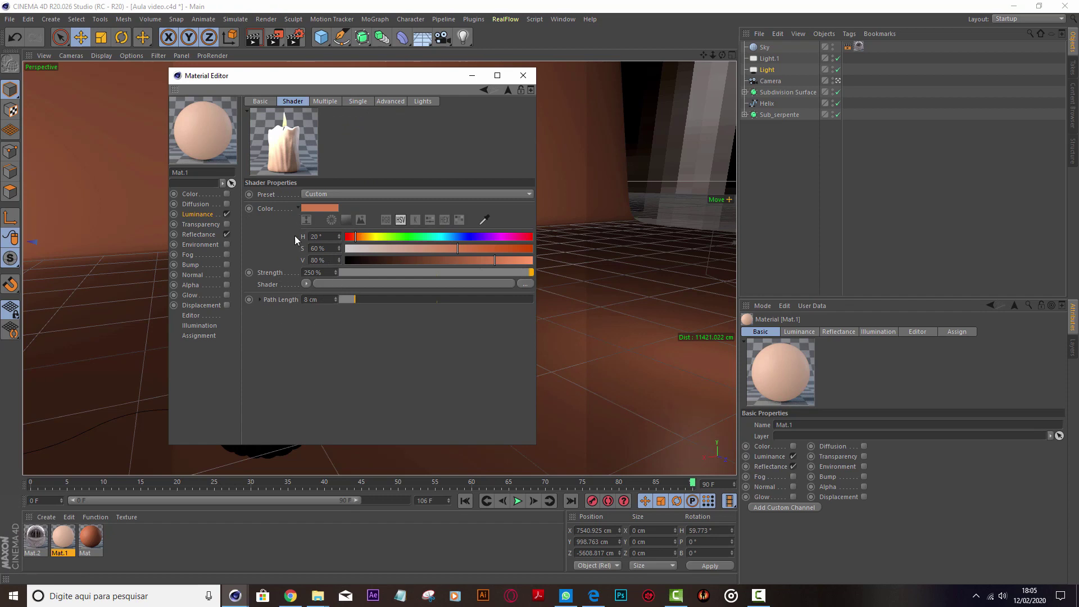
pyautogui.moveTo(457, 248); pyautogui.dragTo(476, 248)
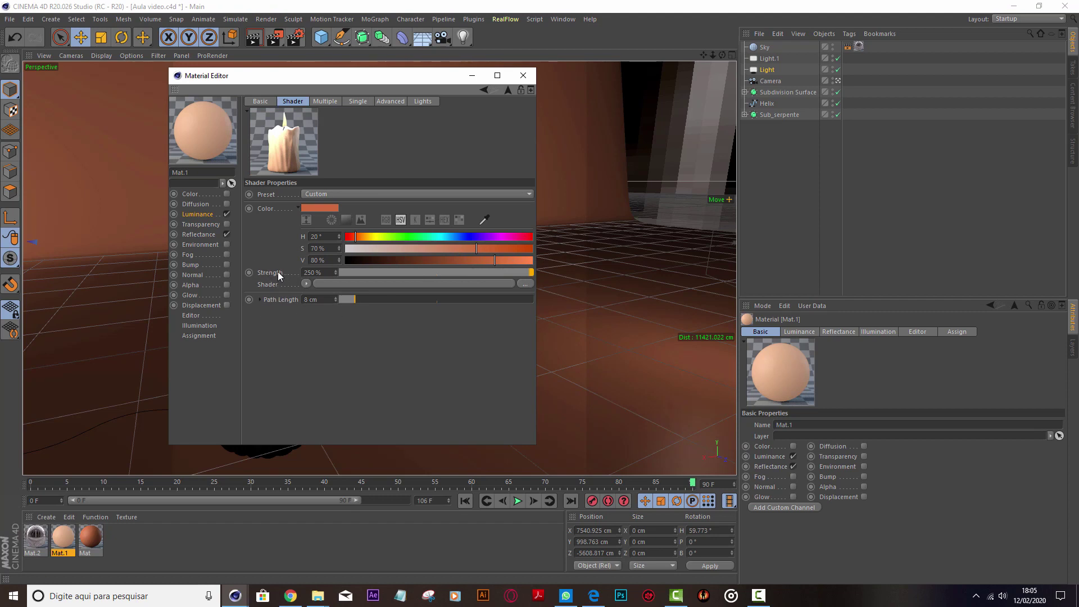
pyautogui.doubleClick(319, 272)
pyautogui.doubleClick(325, 272)
pyautogui.write('30')
pyautogui.write('0')
pyautogui.press('Return')
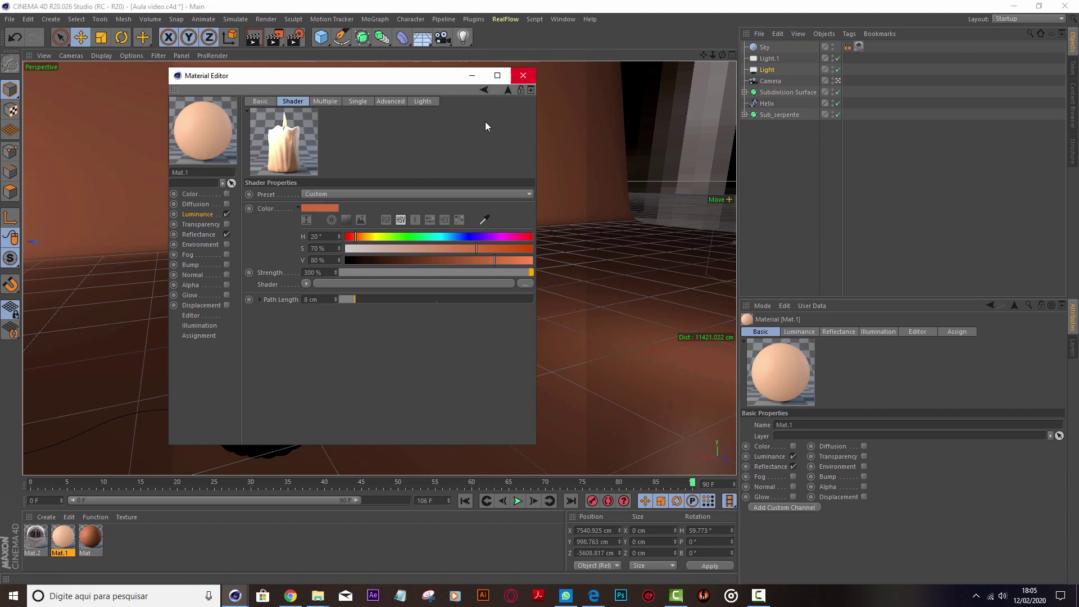
# Try Path Length values of 1 cm and 5 cm, settling on 8 cm.
pyautogui.doubleClick(307, 301)
pyautogui.write('1')
pyautogui.press('Return')
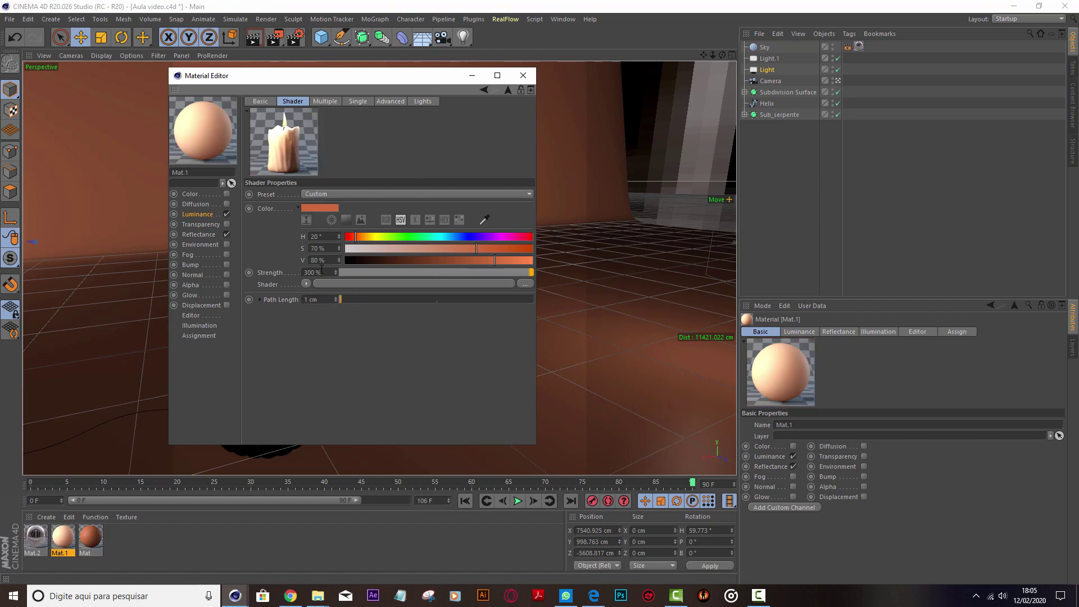
pyautogui.doubleClick(310, 299)
pyautogui.write('5')
pyautogui.press('Return')
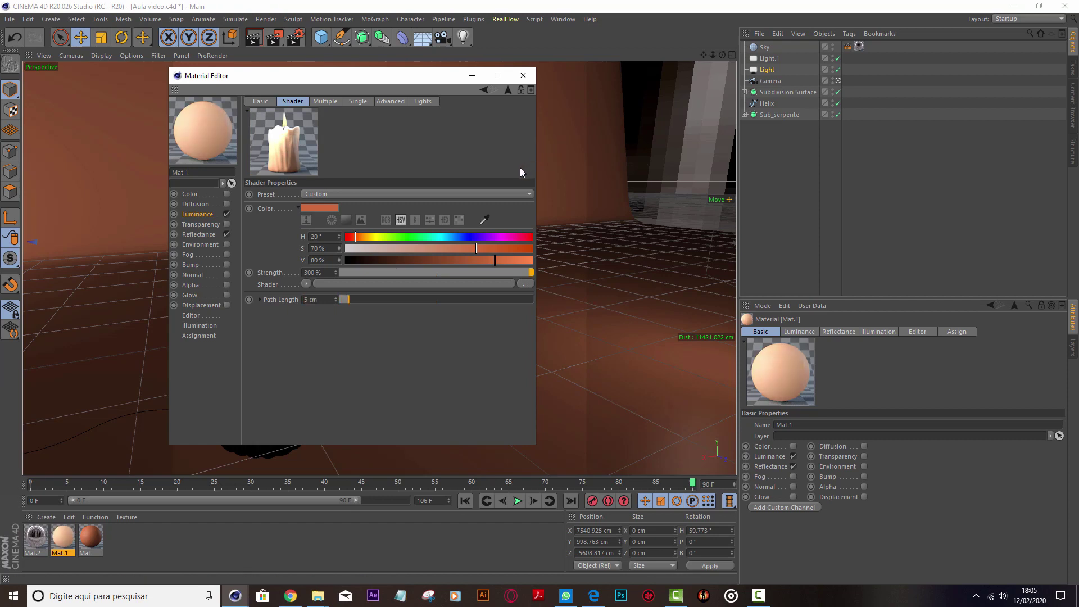
pyautogui.click(313, 300)
pyautogui.write('8')
pyautogui.press('Return')
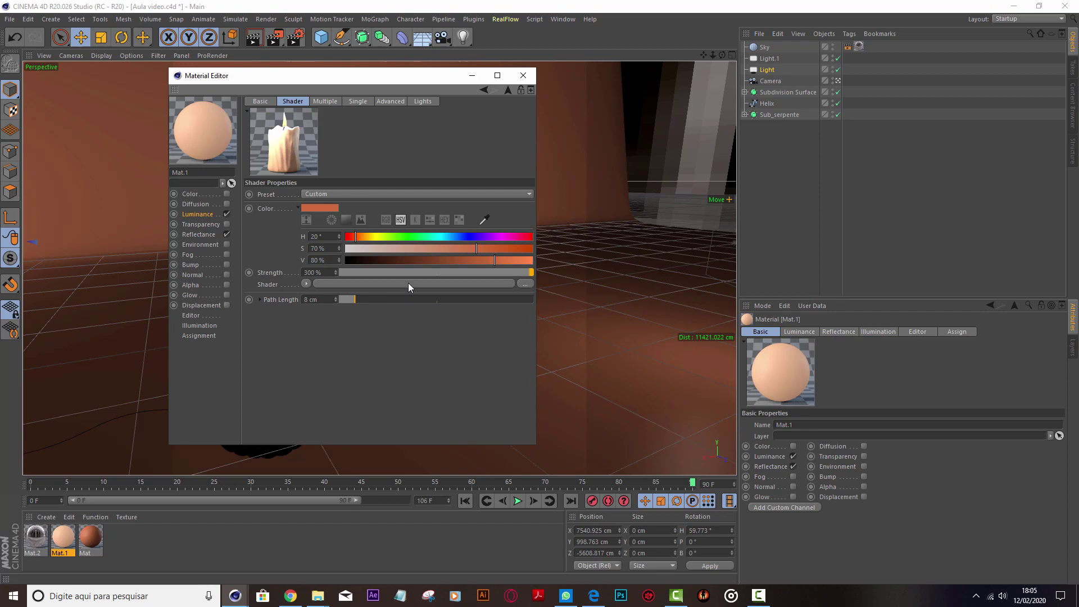